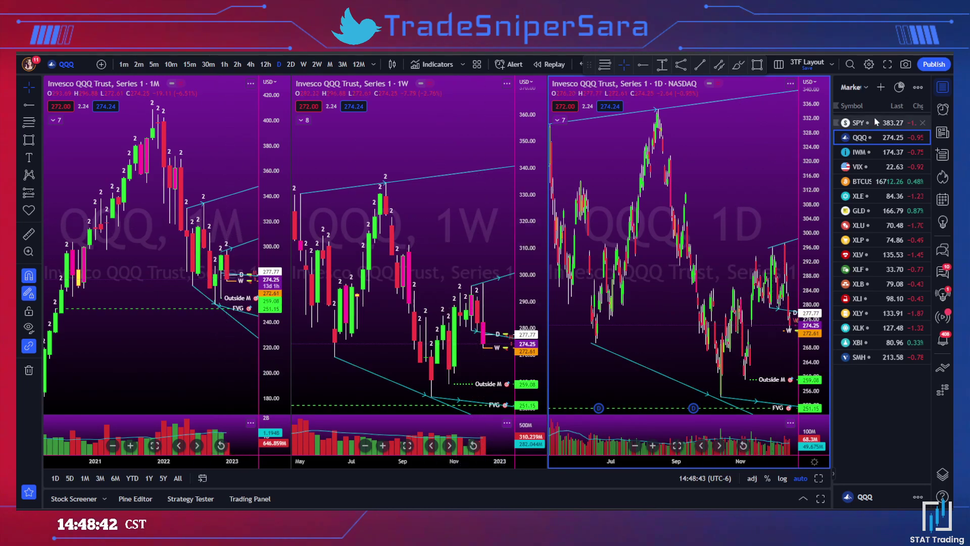
Select SPY in the watchlist so the monthly, weekly and daily panes show SPY.
click(859, 123)
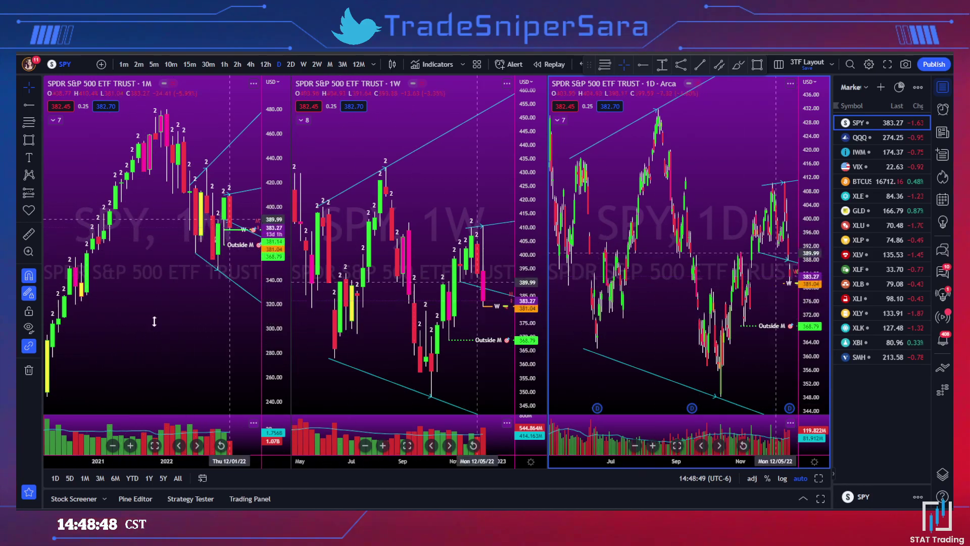
Zoom in on the SPY charts, then draw a rectangle zone on the weekly chart and delete it.
scroll(217, 253, up, 3)
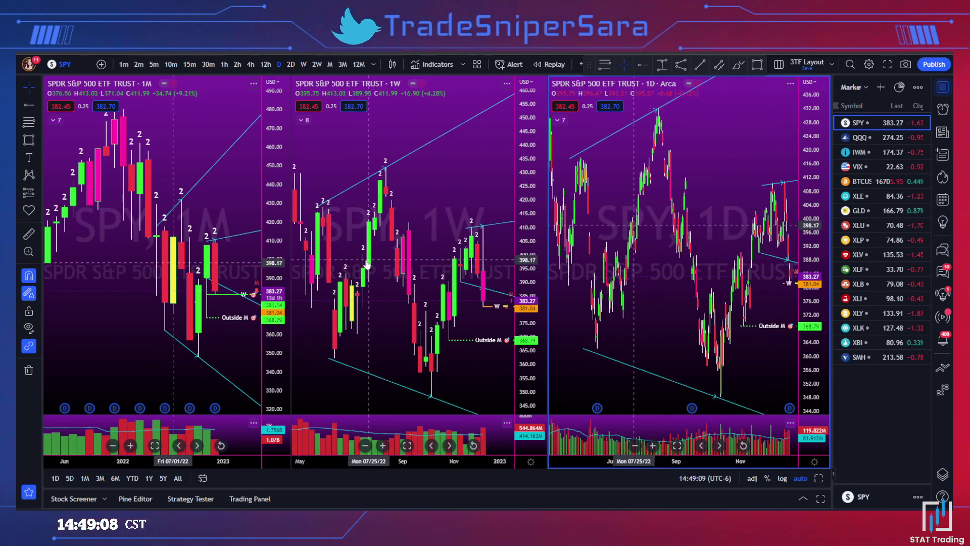
click(756, 64)
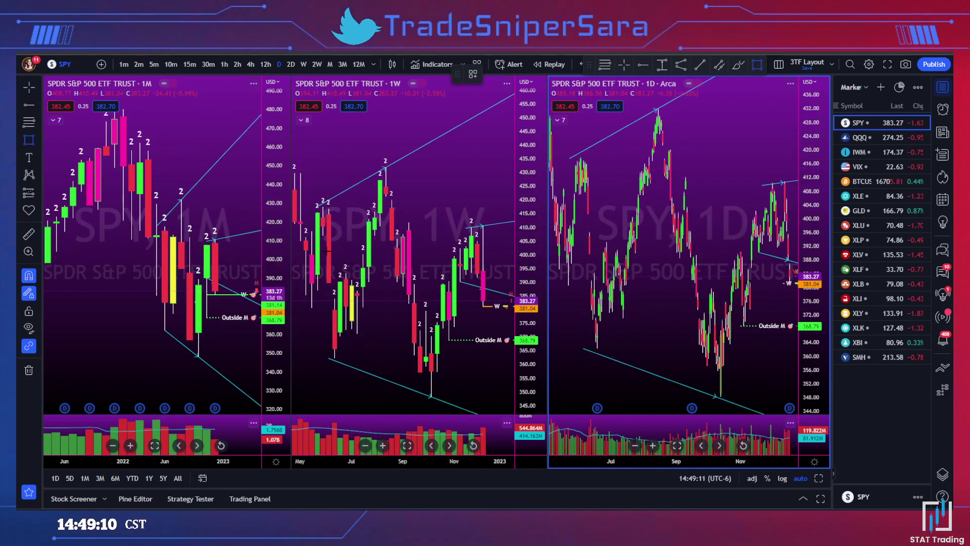
click(312, 254)
drag(409, 255, 512, 276)
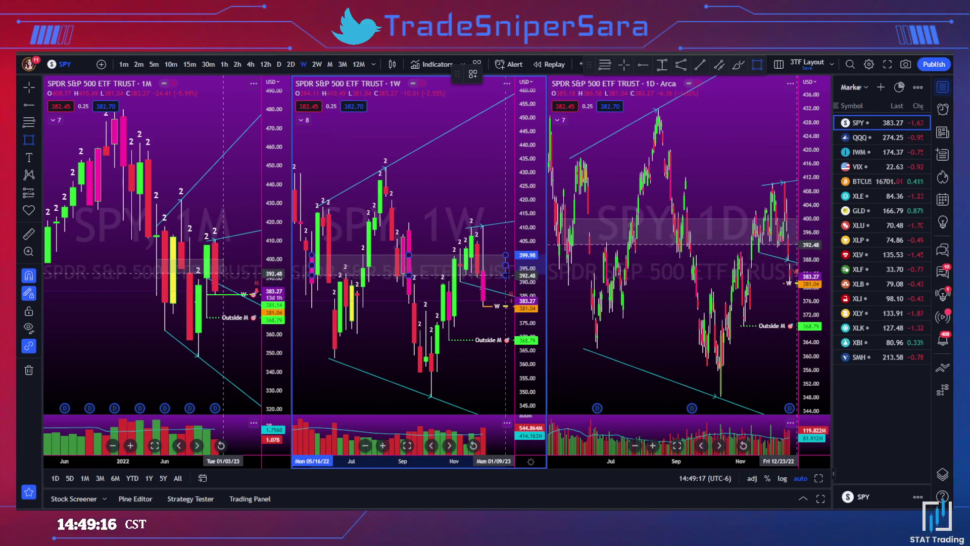
key(Delete)
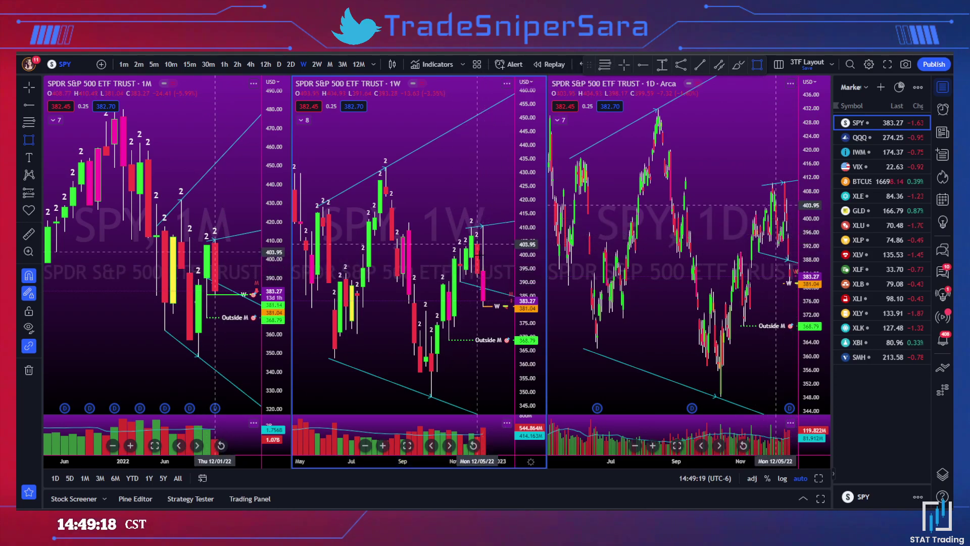
scroll(734, 242, up, 3)
Load QQQ into the layout and cancel an unfinished rectangle on the monthly chart.
click(854, 143)
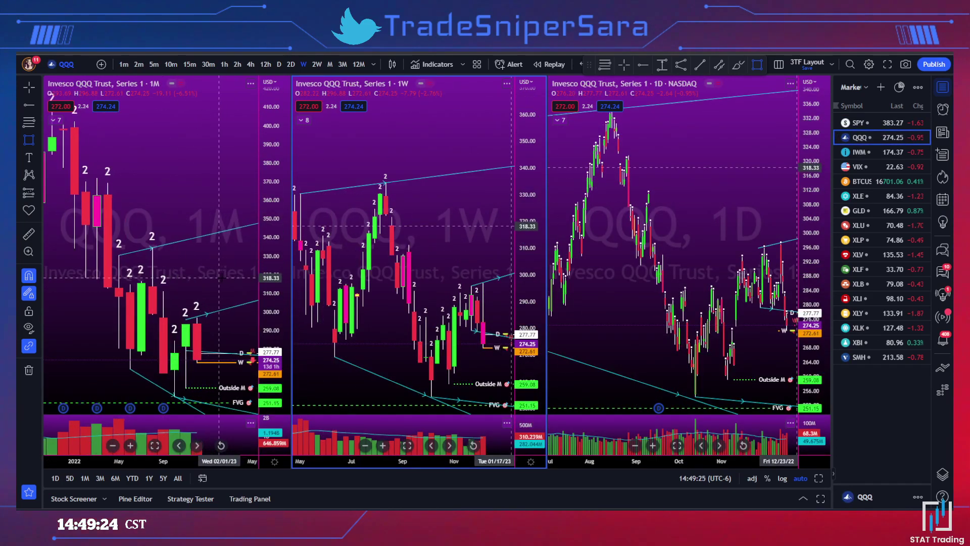
scroll(221, 277, down, 2)
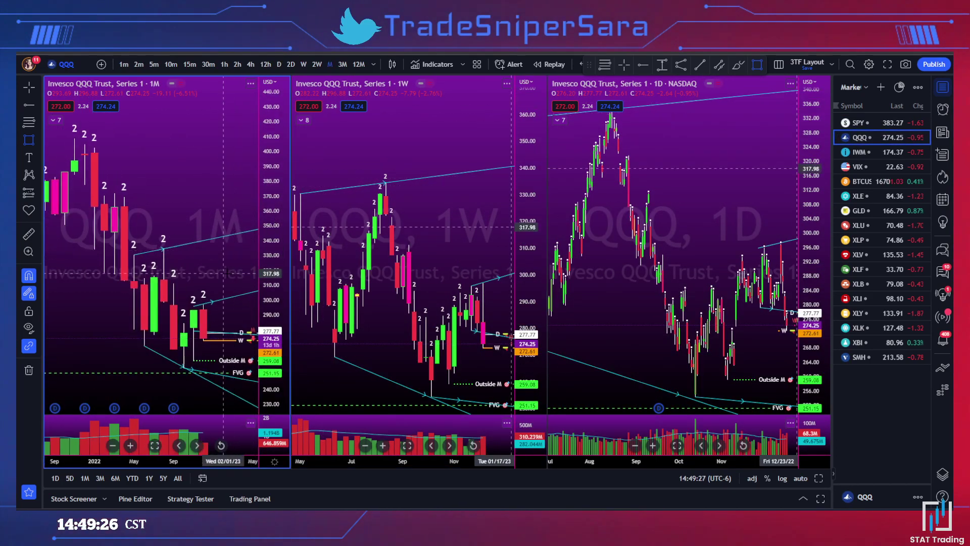
drag(224, 273, 223, 222)
key(Escape)
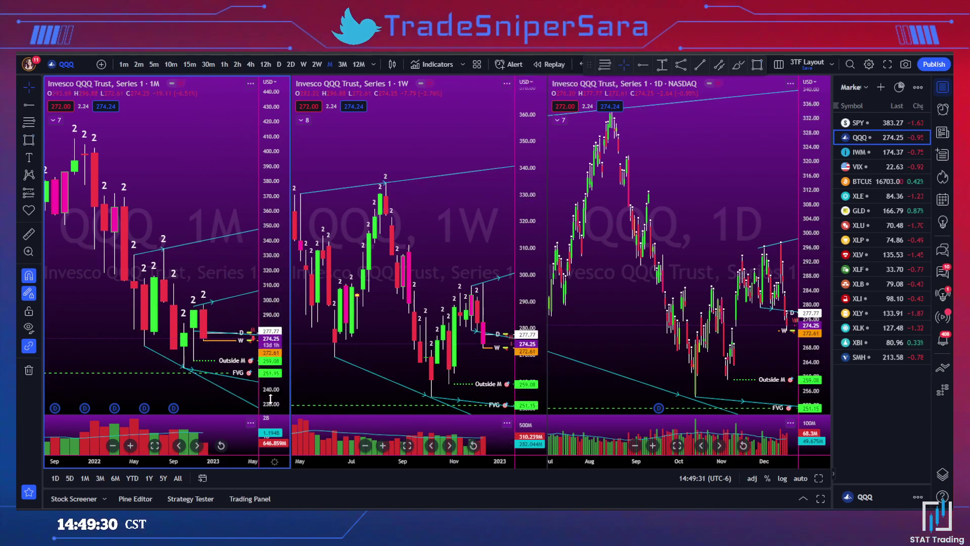
Stretch the monthly price scale, pan to recent candles, and zoom the weekly chart.
drag(271, 398, 271, 376)
drag(240, 269, 229, 178)
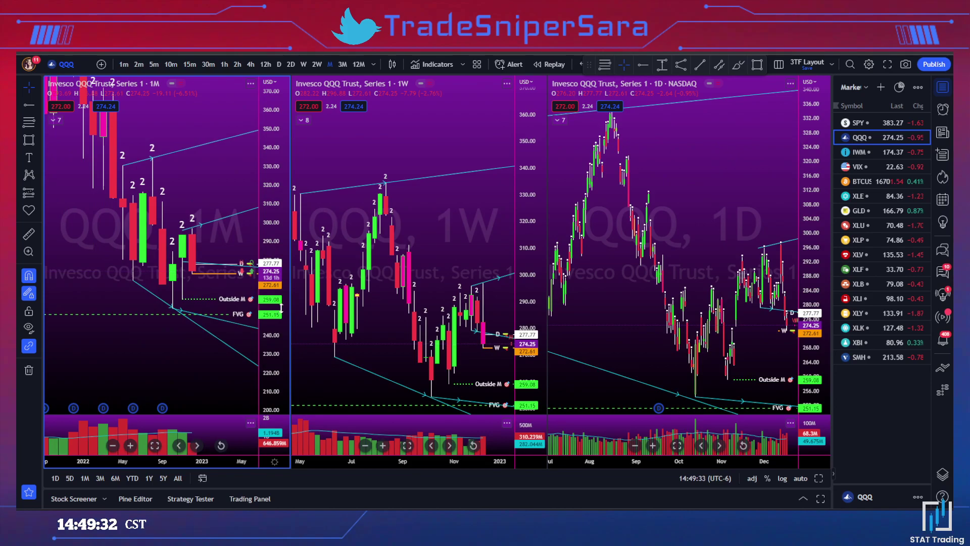
scroll(469, 334, up, 2)
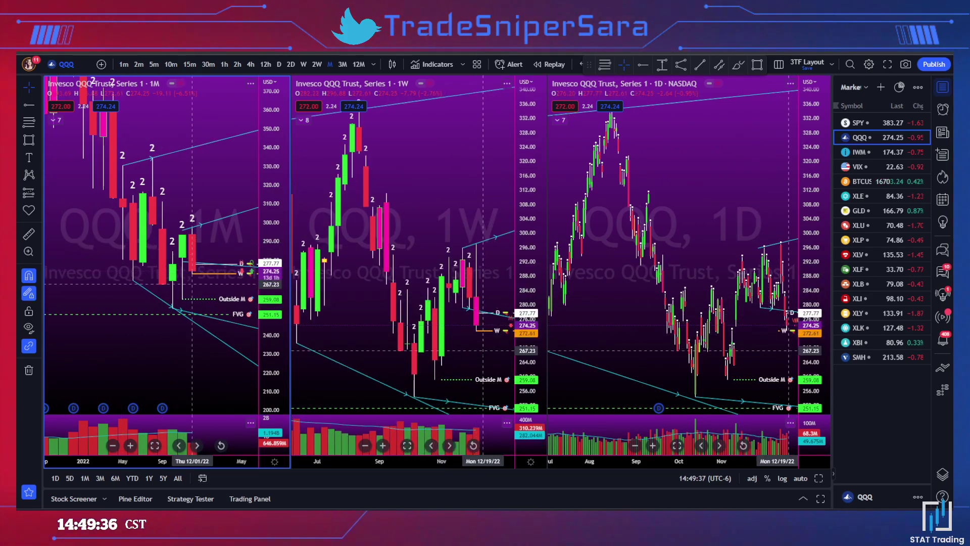
Load IWM into all three panes and pan its monthly chart upward.
click(858, 154)
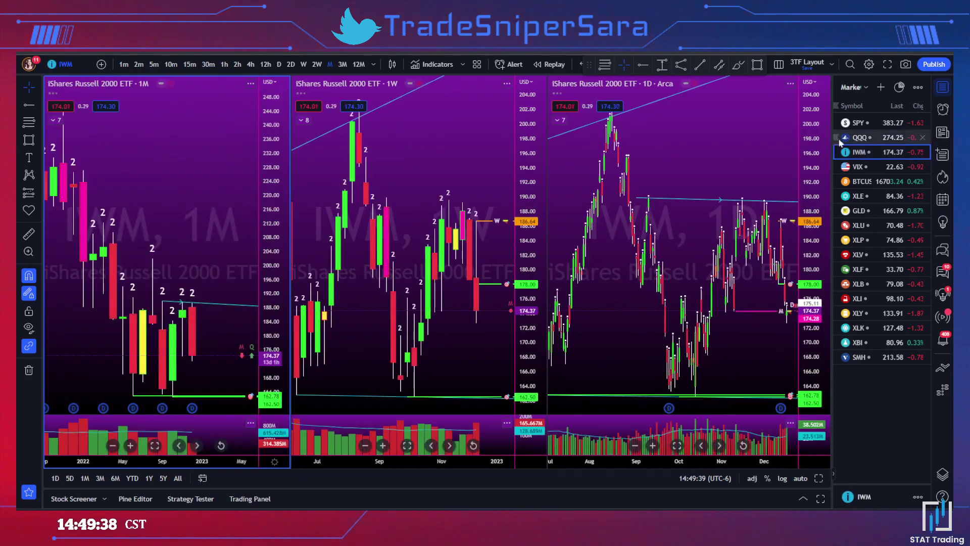
scroll(218, 276, up, 1)
drag(216, 275, 226, 217)
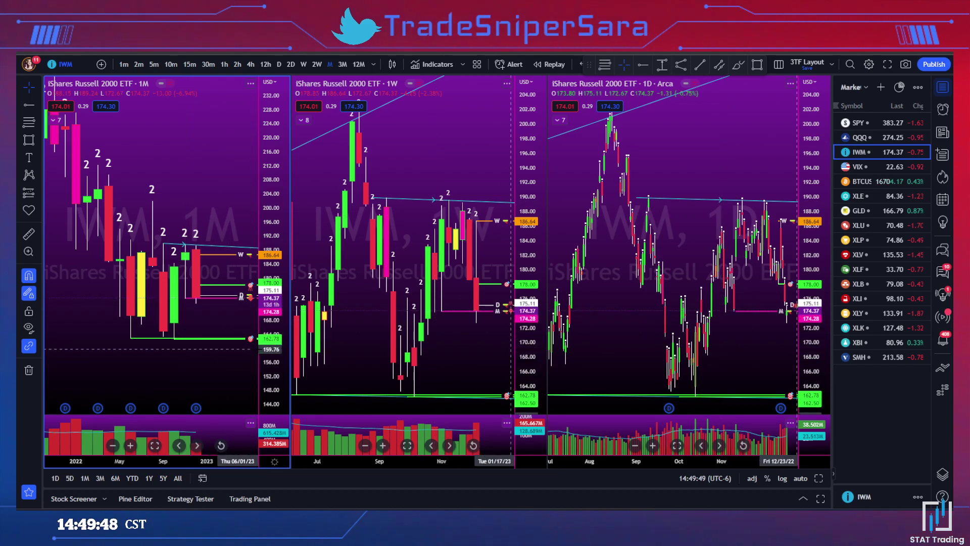
Draw a trend line connecting two lows on the IWM monthly chart.
click(700, 64)
click(131, 338)
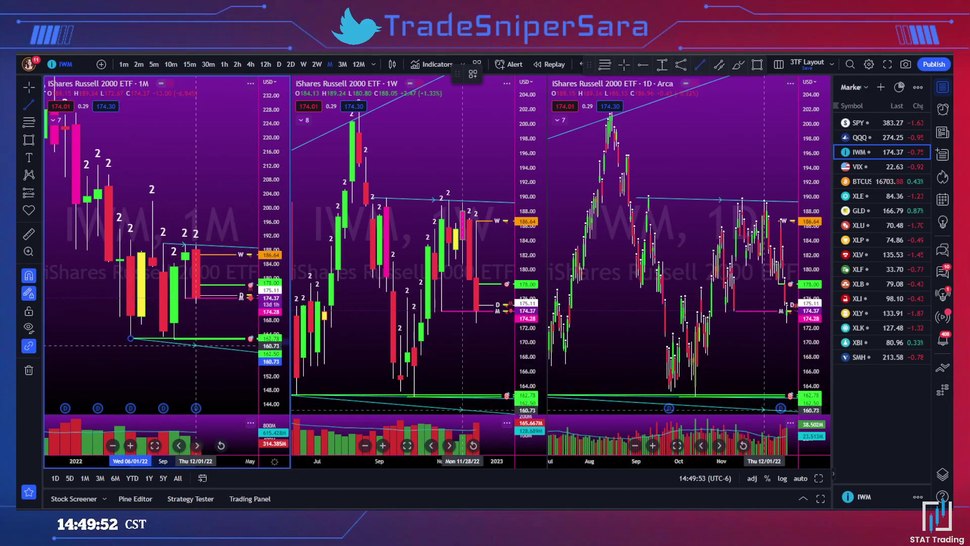
click(174, 339)
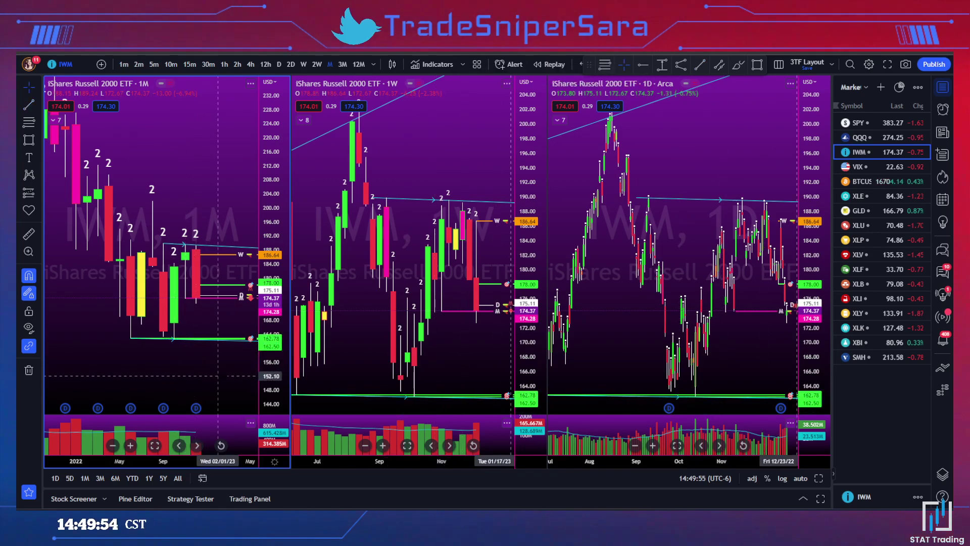
scroll(470, 227, up, 1)
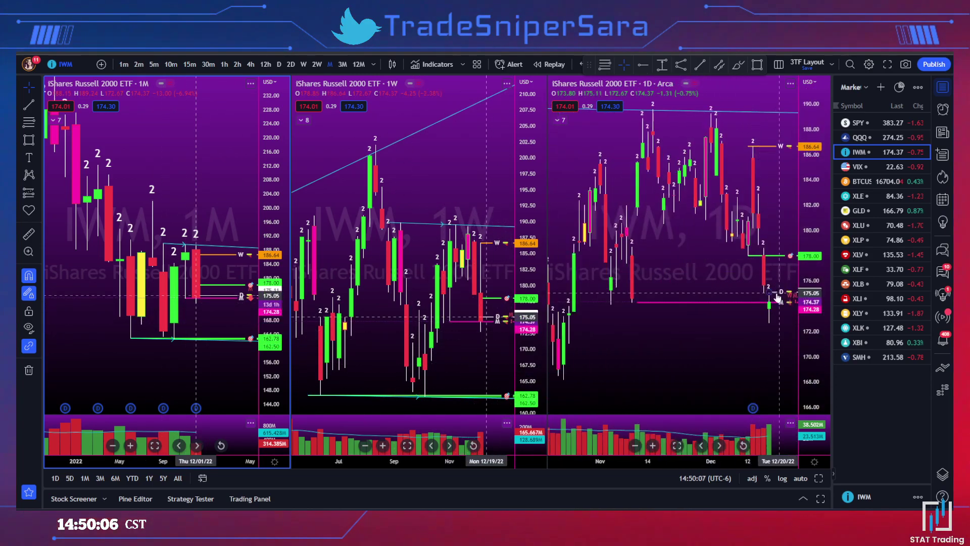
Move IWM's orange W level down to 180.81, then draw and undo a test zone on the daily chart.
drag(749, 344, 669, 342)
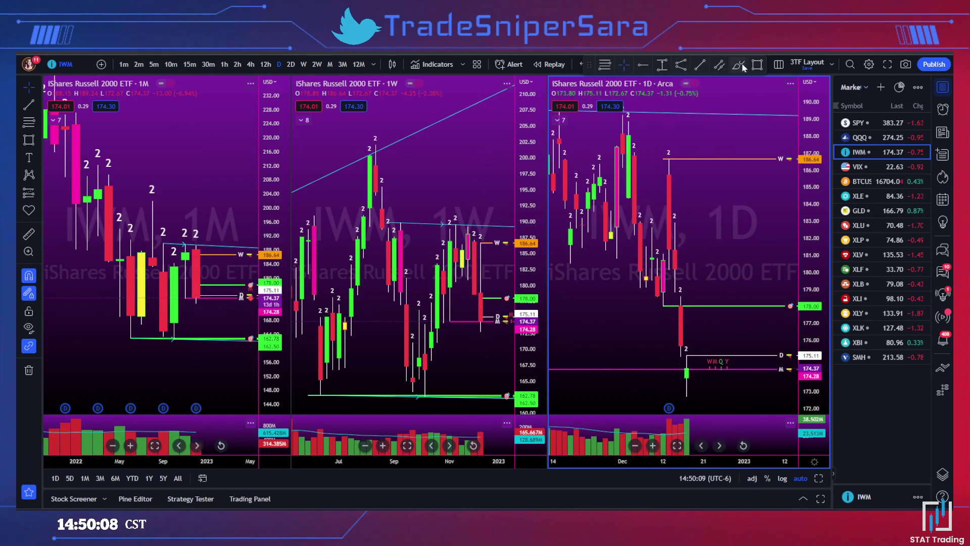
drag(480, 243, 493, 280)
click(674, 164)
click(757, 65)
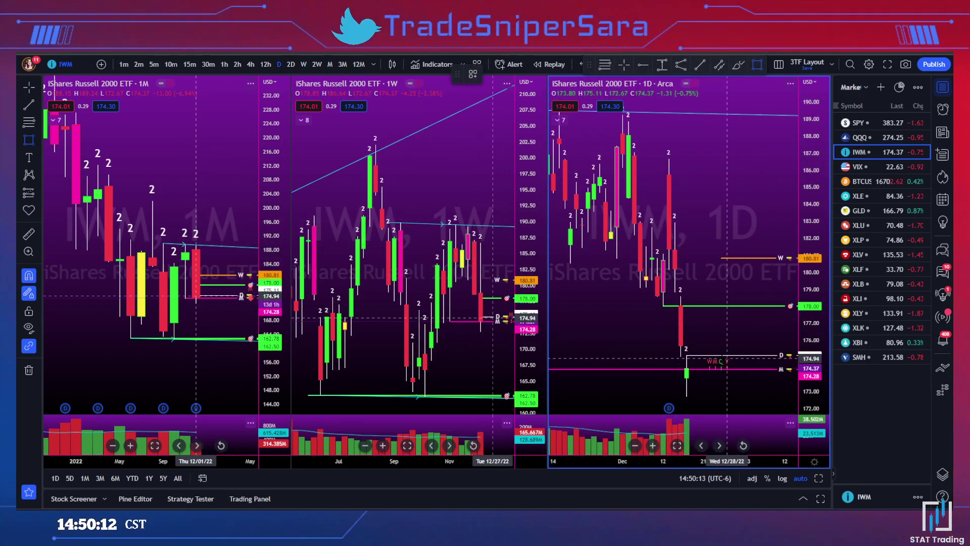
mouse_move(692, 343)
mouse_down()
mouse_move(704, 308)
mouse_move(721, 382)
mouse_up()
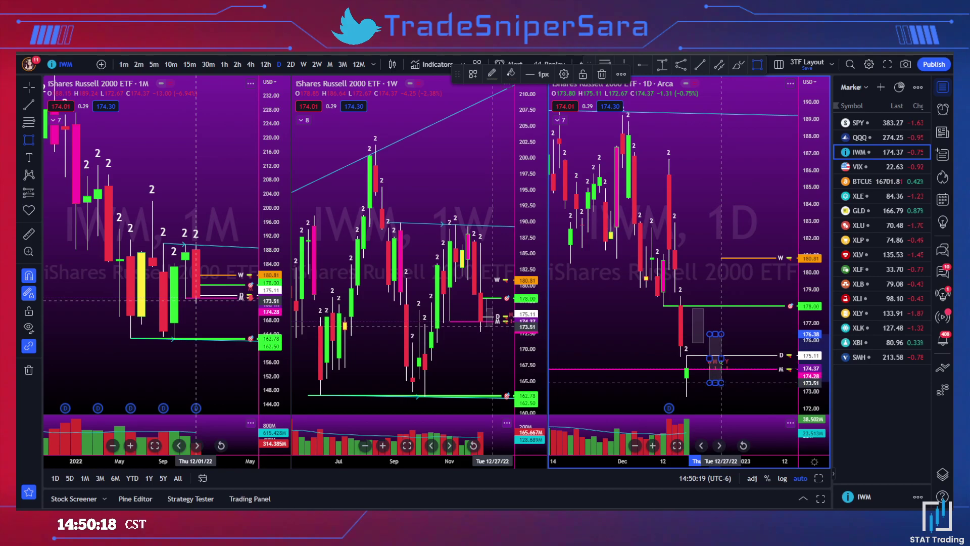
key(ctrl+z)
key(ctrl+z)
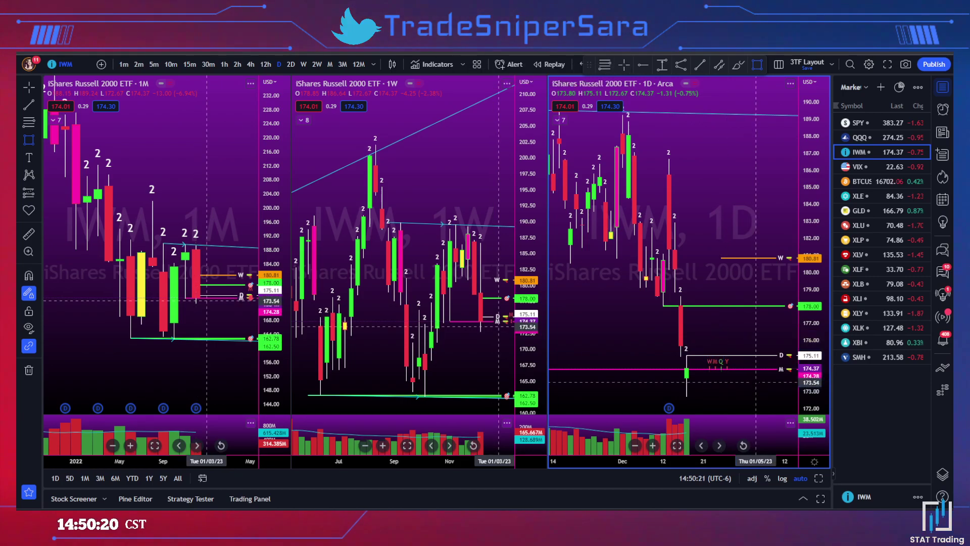
Load VIX into the layout and compress the weekly chart's price scale.
click(875, 165)
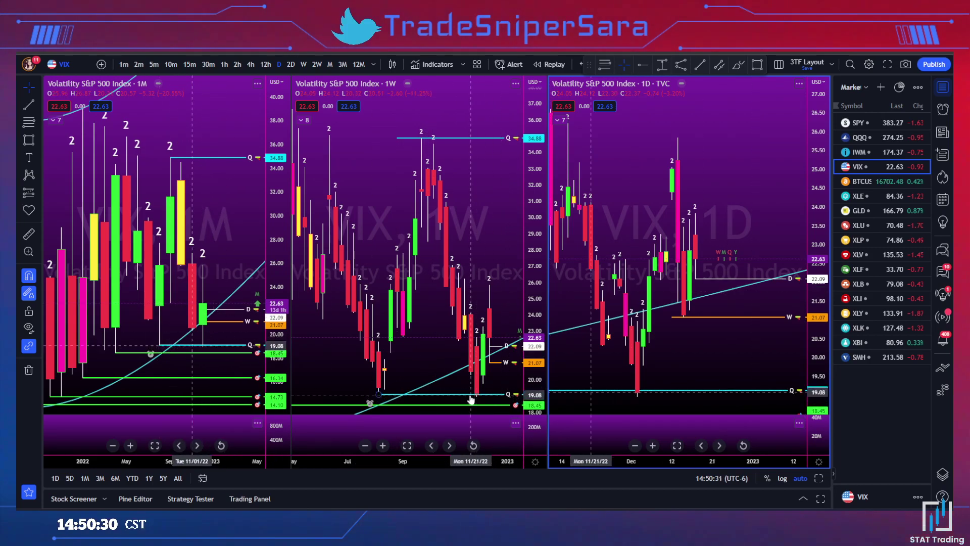
scroll(478, 399, up, 2)
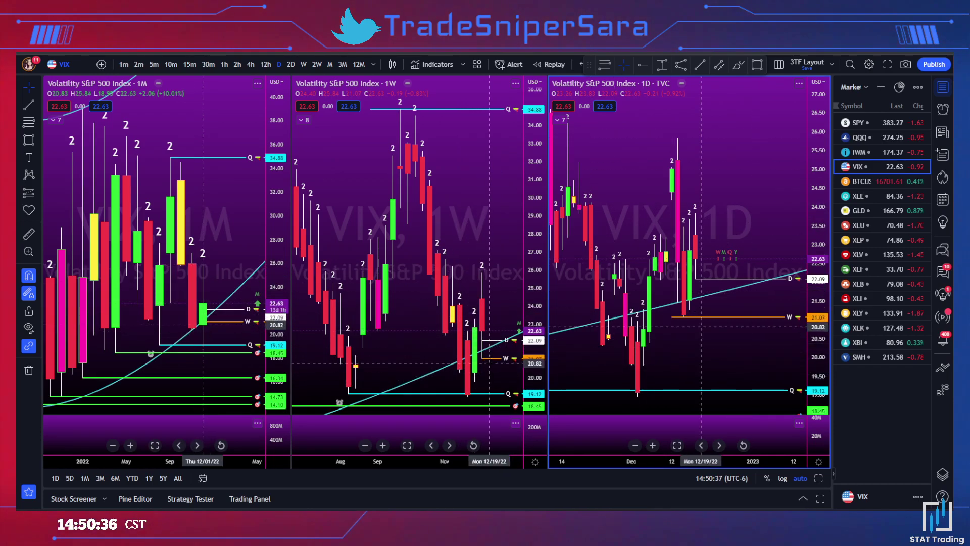
drag(531, 122, 531, 161)
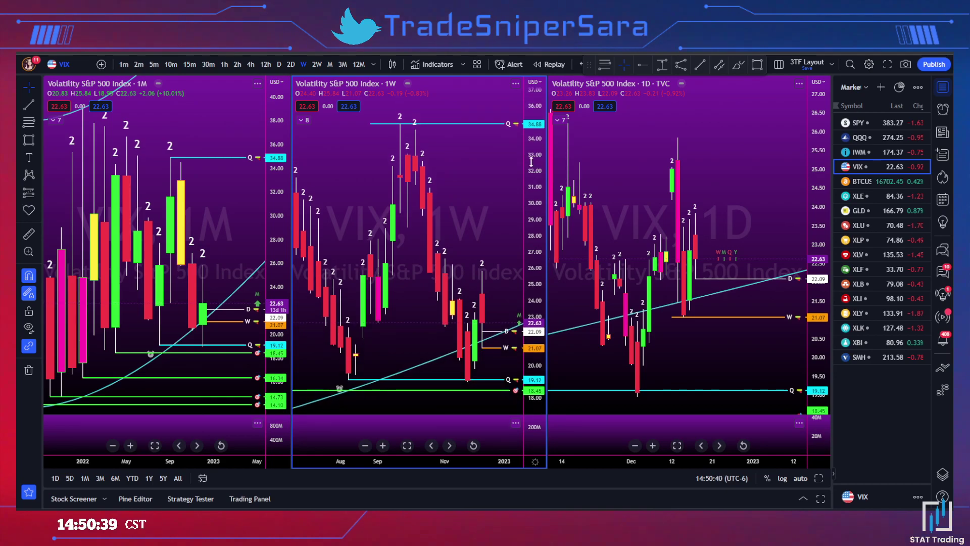
Delete the upper cyan Q level near 35 and shift the weekly chart to lower prices.
click(469, 125)
key(Delete)
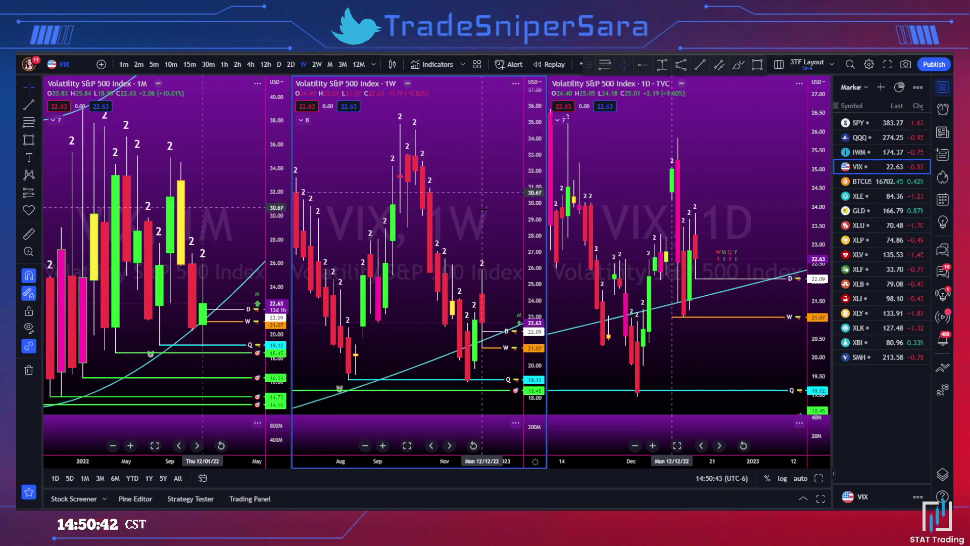
scroll(489, 217, up, 1)
drag(493, 227, 486, 131)
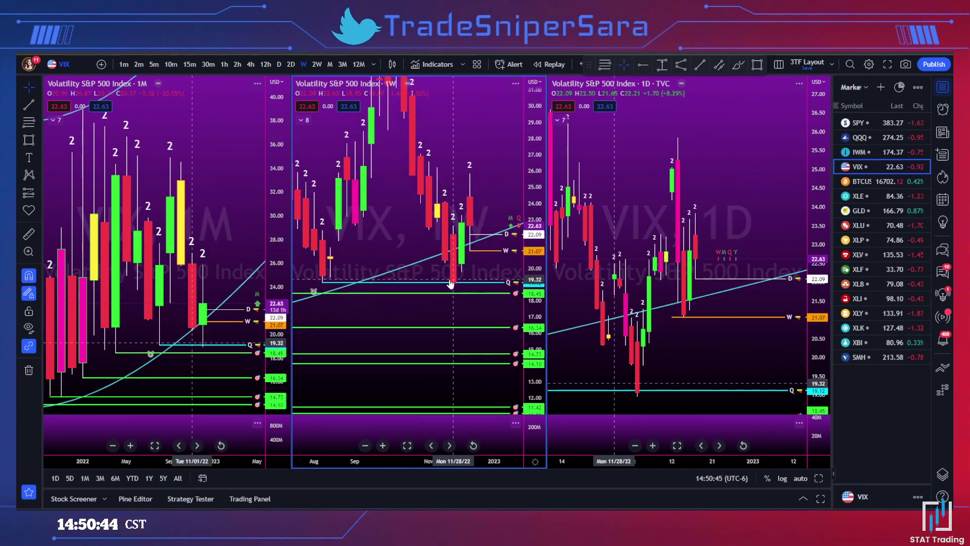
click(217, 177)
Set VIX's left pane to 3M candles and rescale its price axis to fit the levels.
click(343, 65)
click(343, 64)
drag(275, 152, 274, 301)
scroll(202, 302, up, 2)
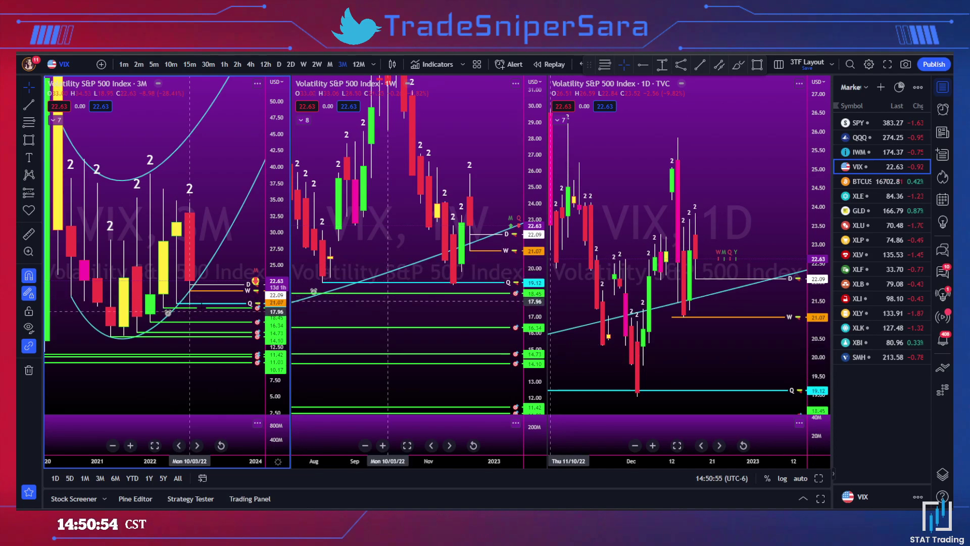
scroll(475, 257, down, 2)
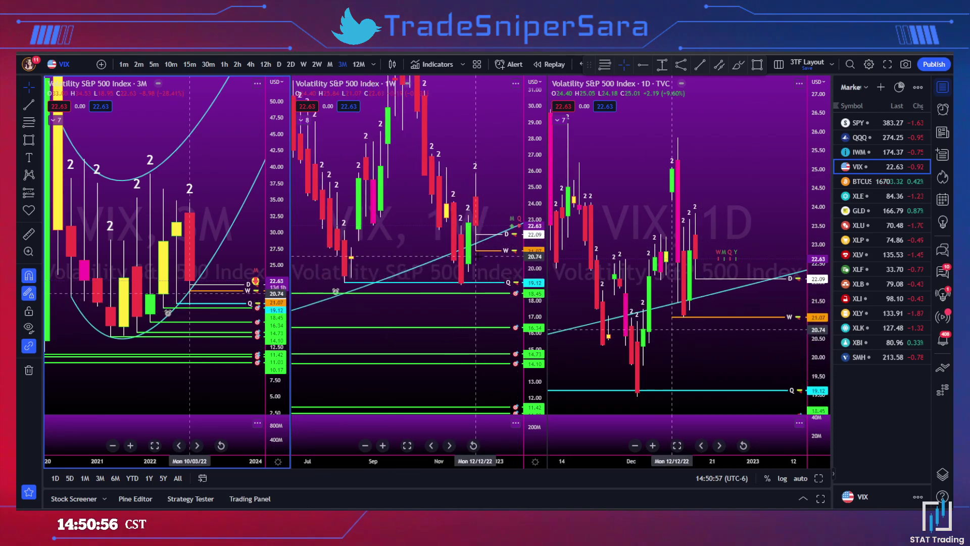
click(484, 234)
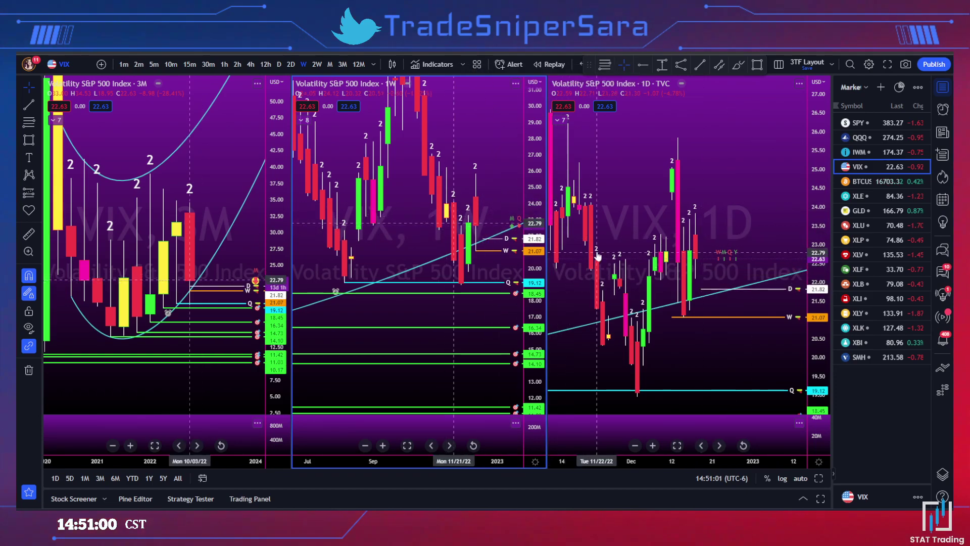
click(697, 283)
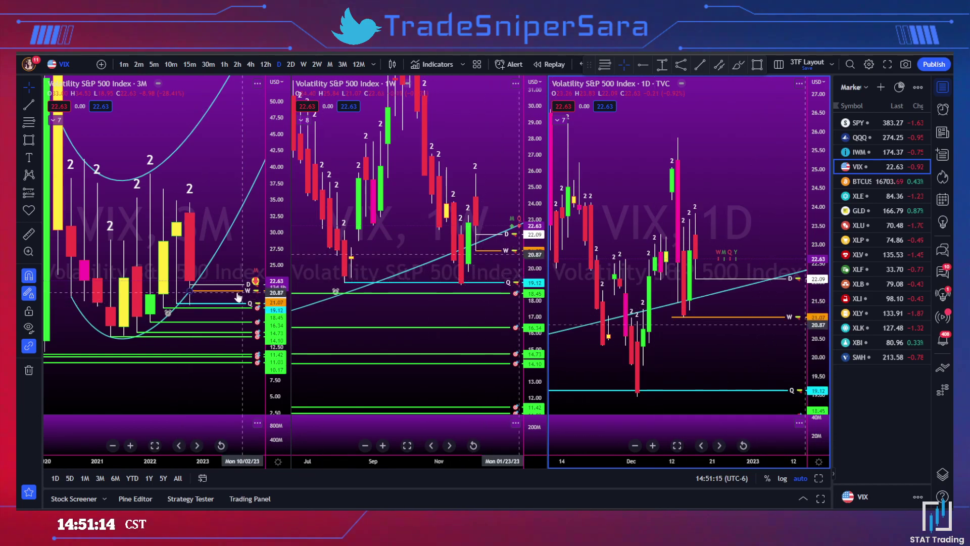
drag(280, 369, 276, 318)
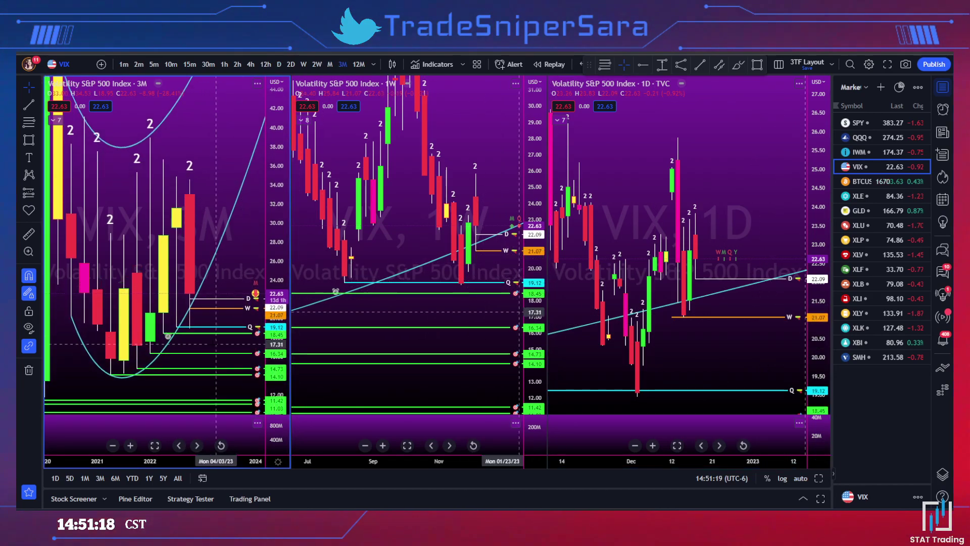
Load BTCUSD and set the left chart to the monthly (M) timeframe.
click(878, 182)
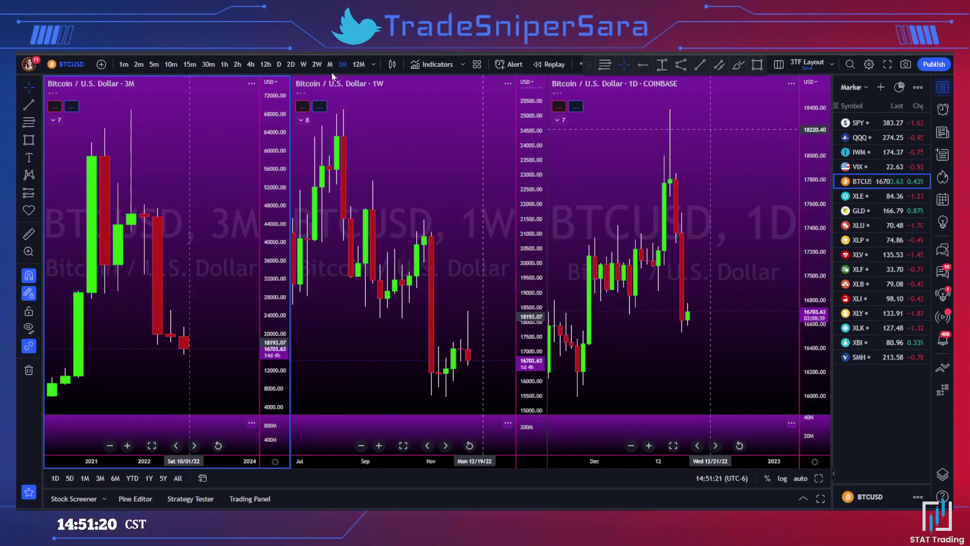
scroll(221, 243, up, 1)
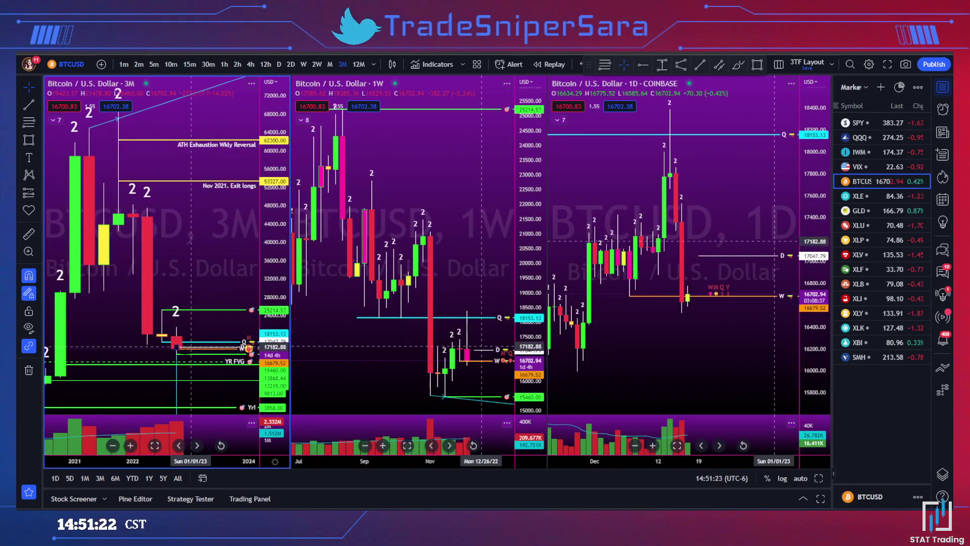
scroll(179, 313, down, 1)
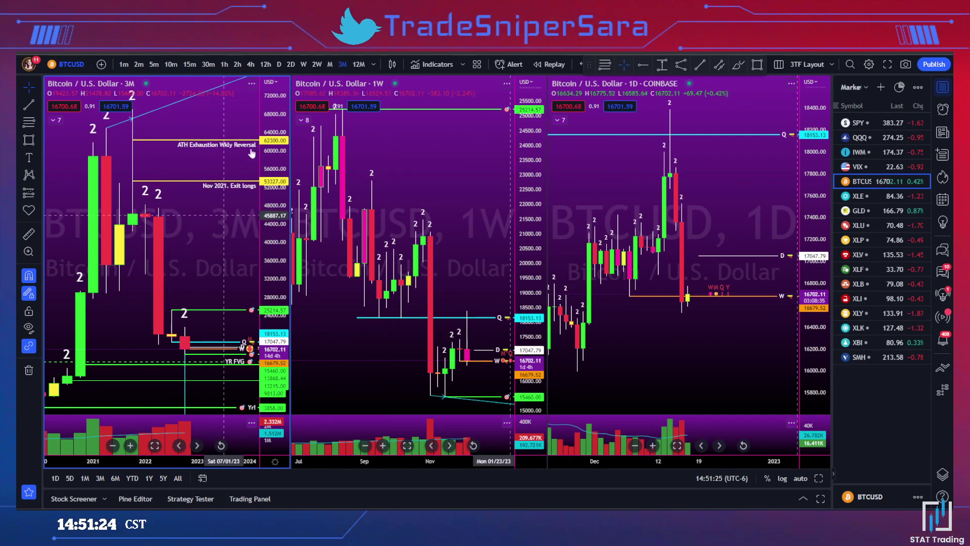
click(329, 65)
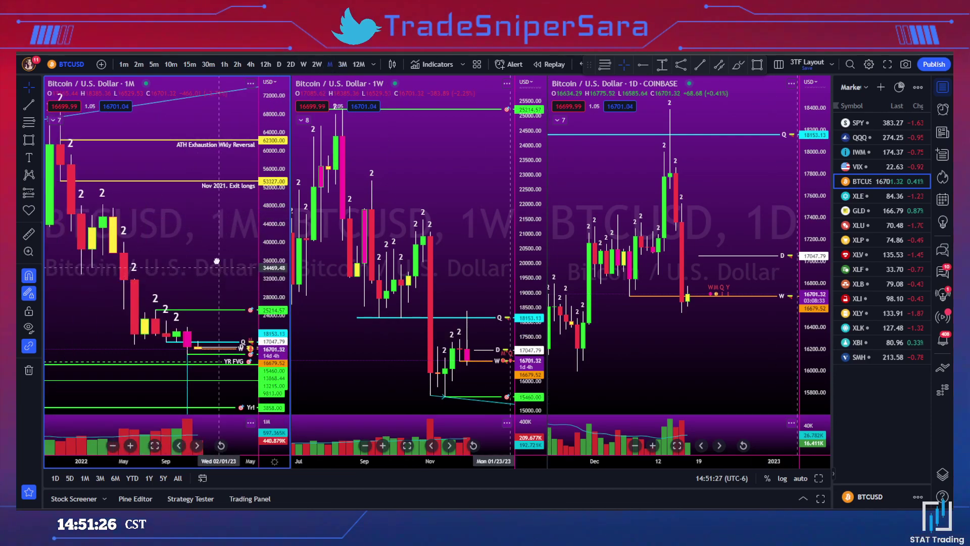
Reframe the monthly and weekly Bitcoin charts around the recent candles.
drag(216, 261, 220, 188)
scroll(221, 190, down, 3)
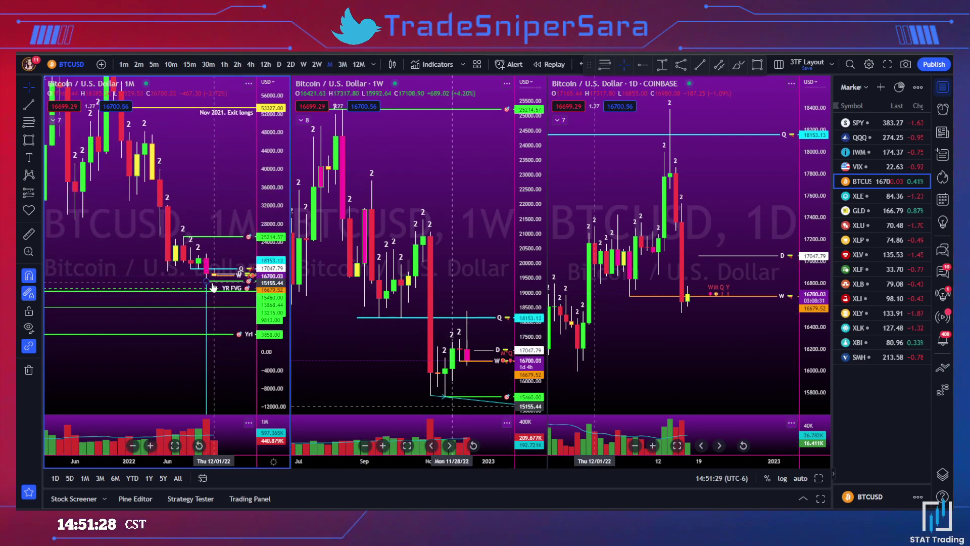
drag(481, 368, 457, 312)
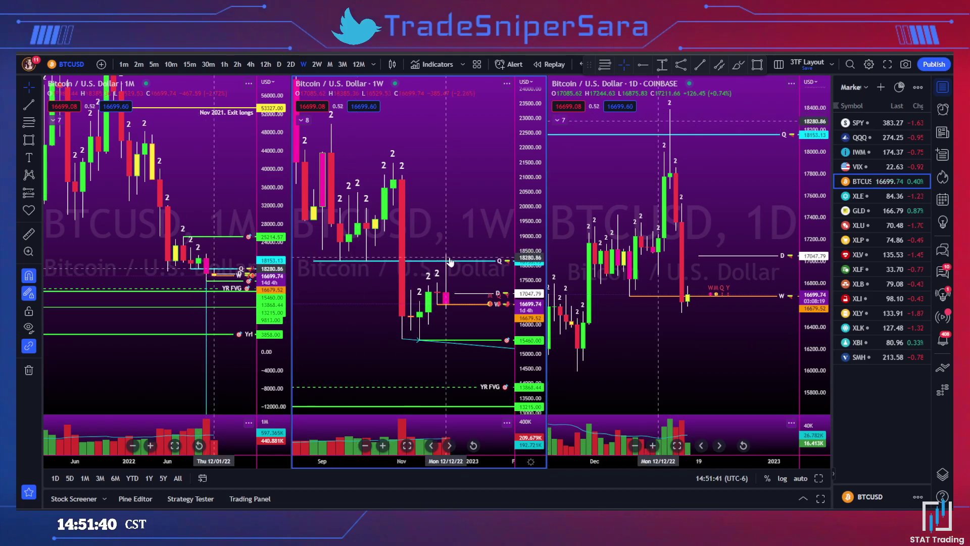
scroll(750, 308, down, 2)
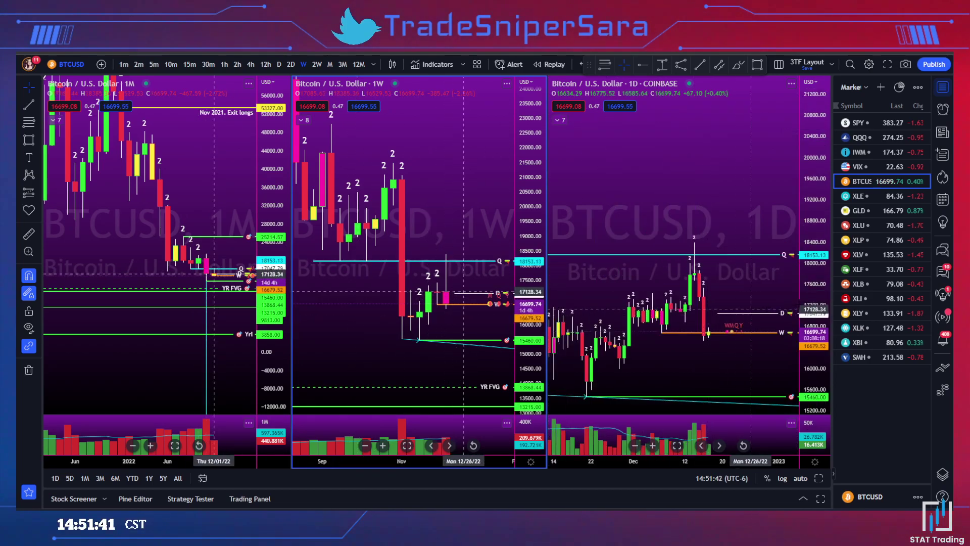
Draw a rising trendline and a lower falling trendline on the Bitcoin daily chart.
click(700, 64)
click(633, 299)
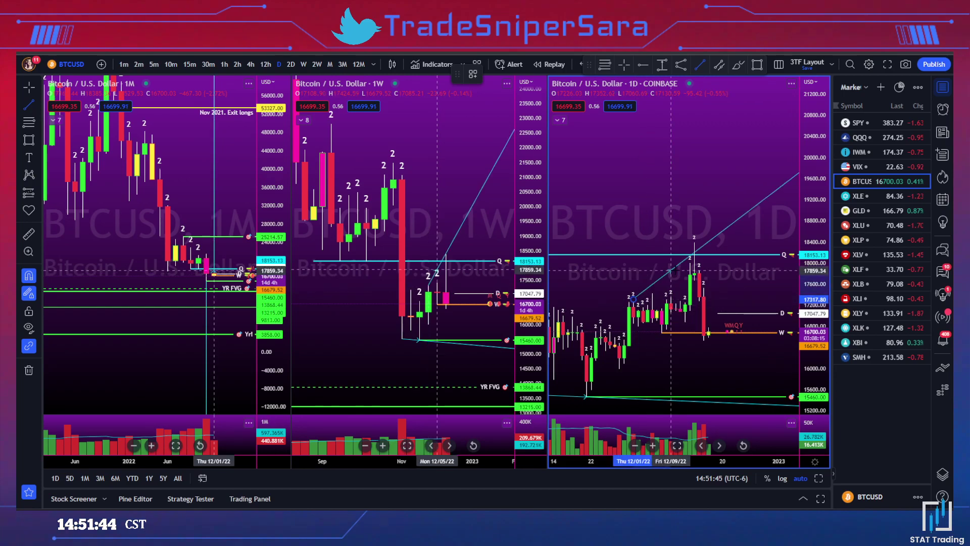
click(690, 262)
click(639, 326)
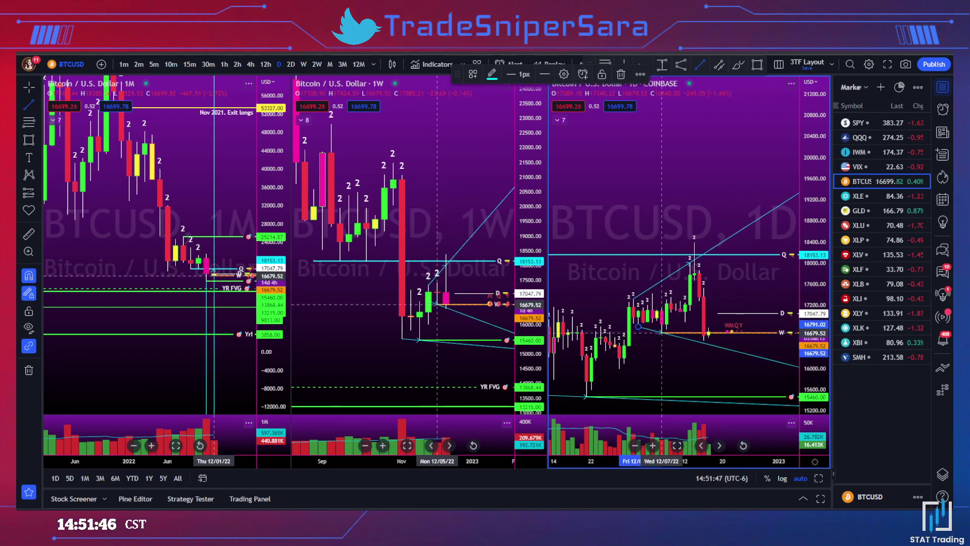
click(685, 354)
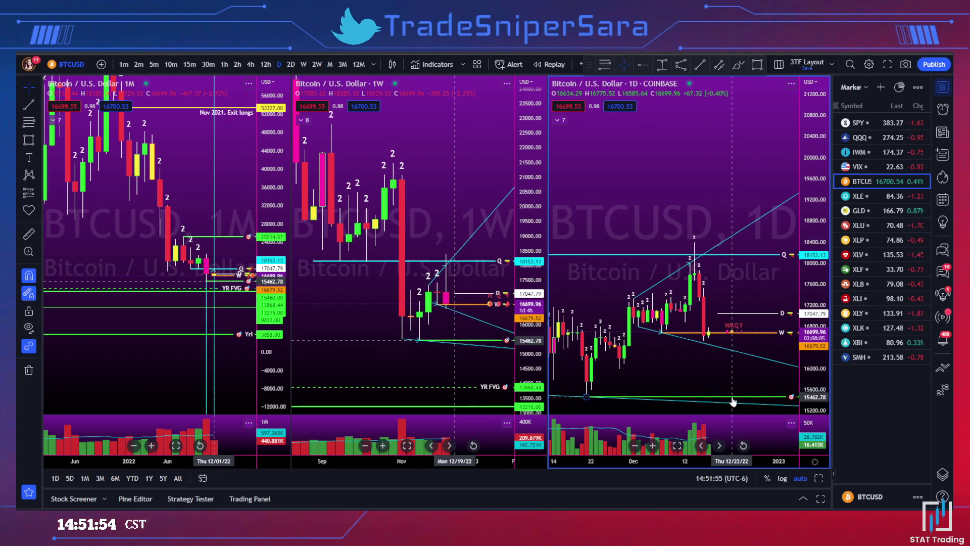
Add a green horizontal ray at 15992.64 and reframe the daily chart's price range.
click(620, 368)
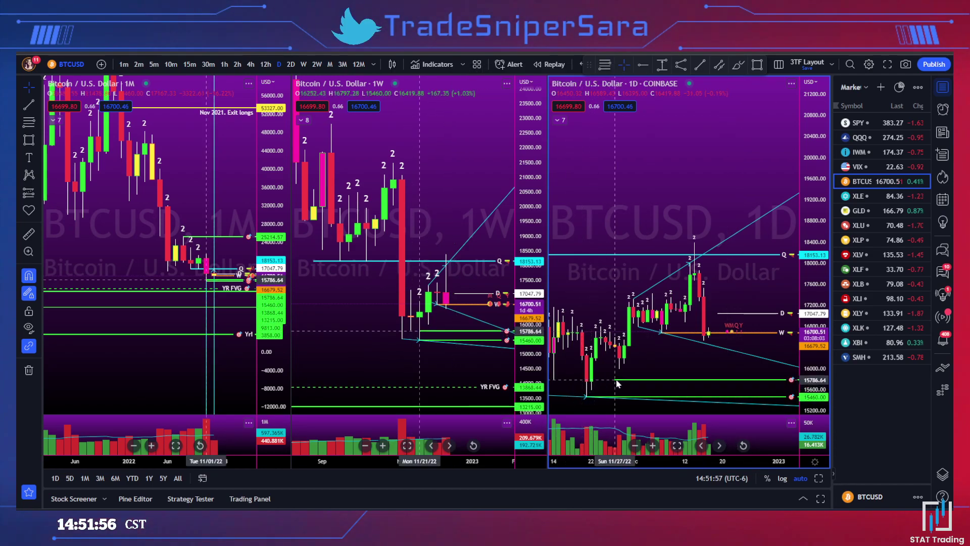
drag(741, 155, 739, 130)
scroll(739, 130, down, 2)
drag(814, 169, 814, 163)
drag(763, 189, 767, 101)
scroll(673, 262, up, 1)
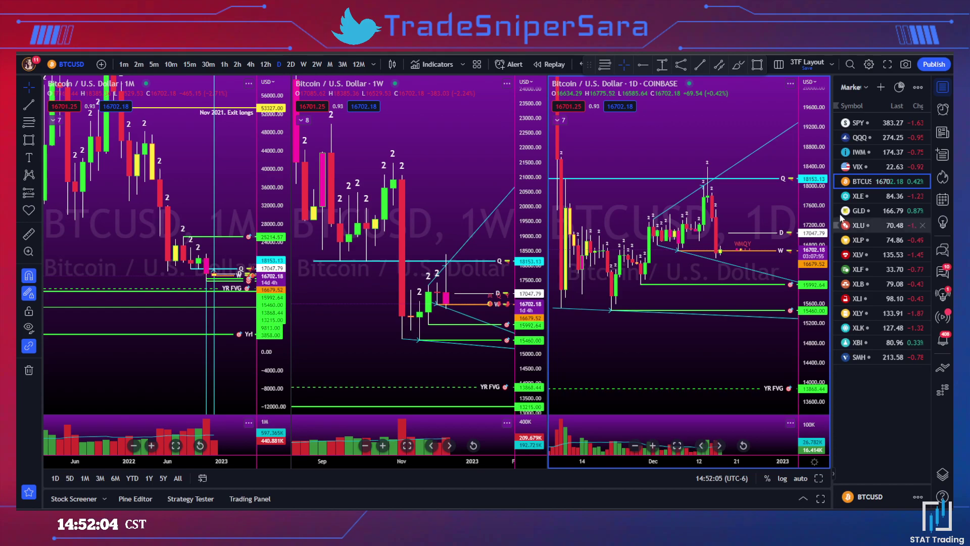
Load XLE and lower its orange W level to 82.83 on the weekly chart.
click(861, 194)
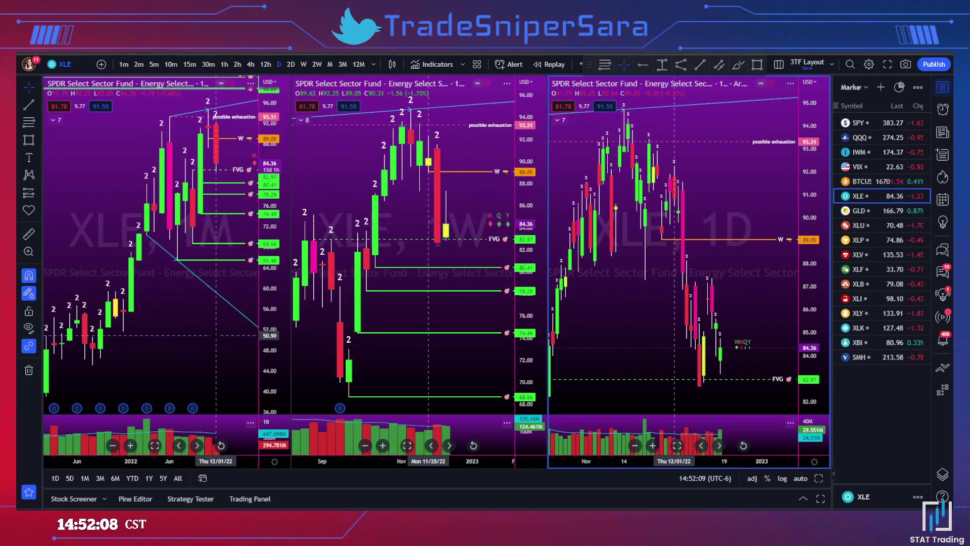
scroll(164, 115, up, 2)
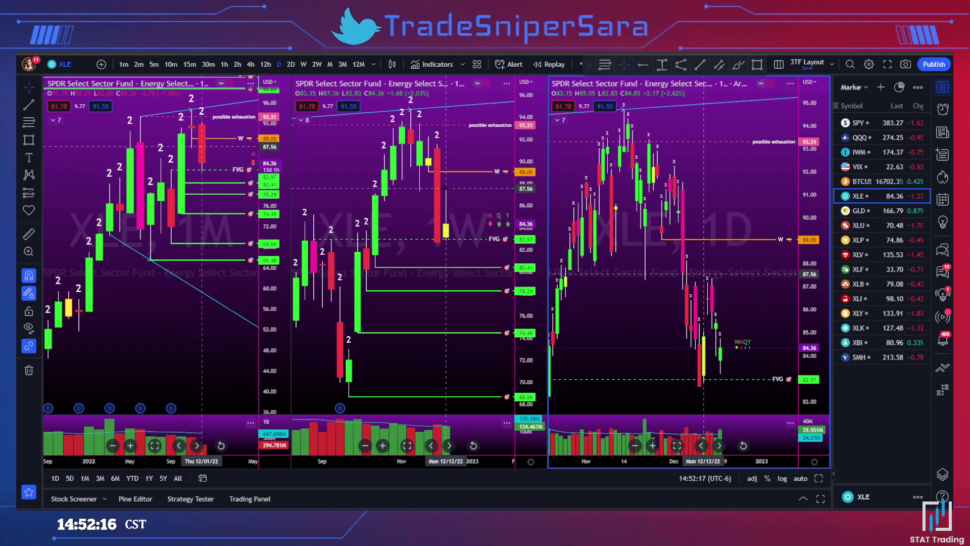
scroll(471, 221, down, 1)
drag(527, 129, 527, 177)
scroll(439, 238, up, 1)
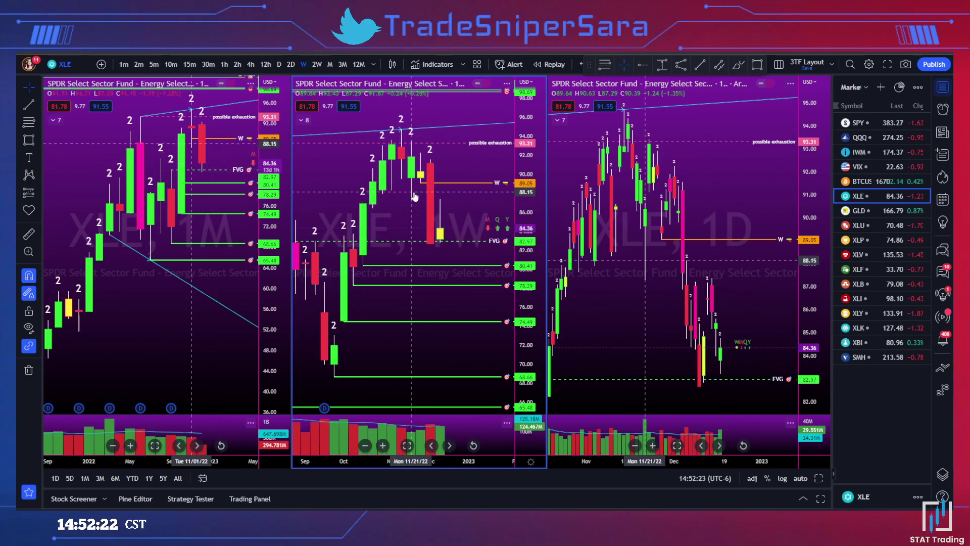
drag(419, 183, 435, 248)
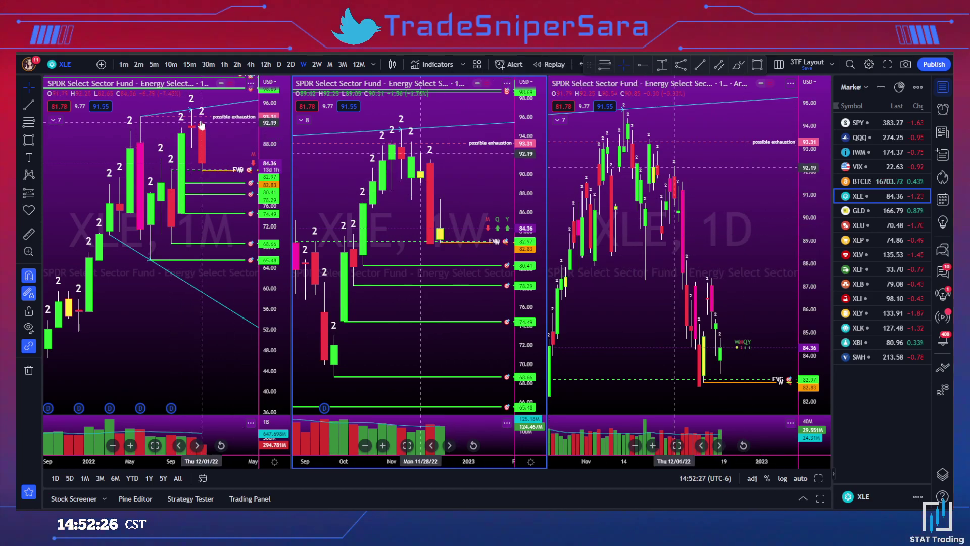
Draw a shaded rectangle zone around the latest XLE monthly candles.
drag(215, 138, 185, 134)
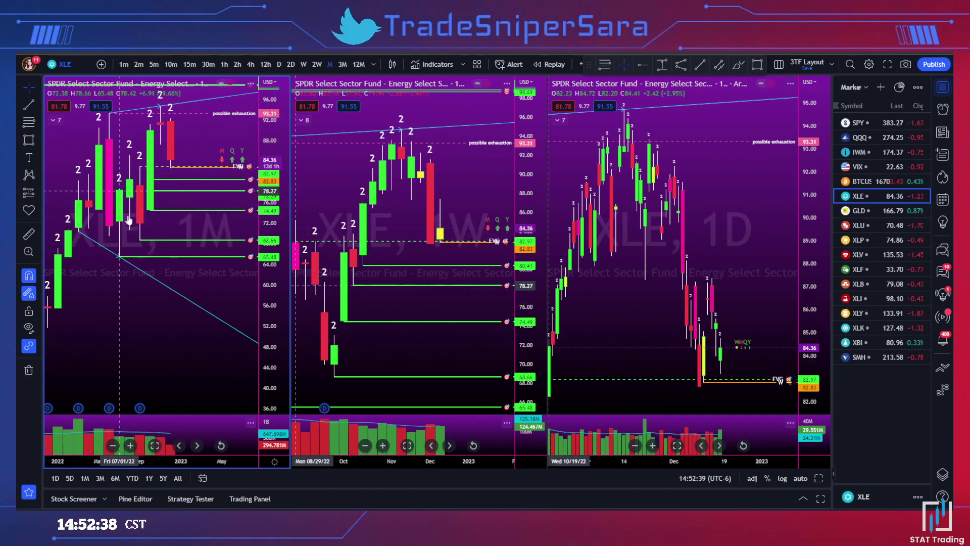
click(756, 64)
click(140, 167)
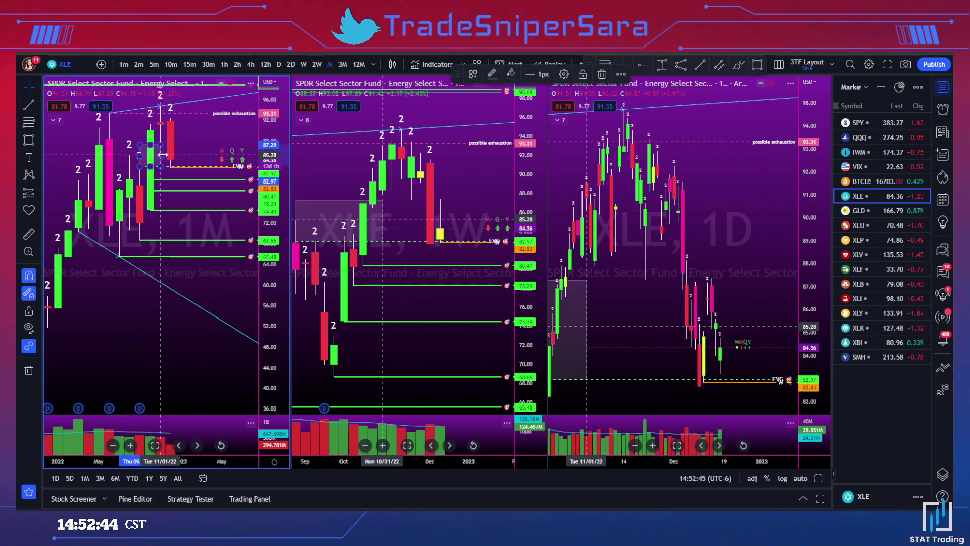
click(191, 146)
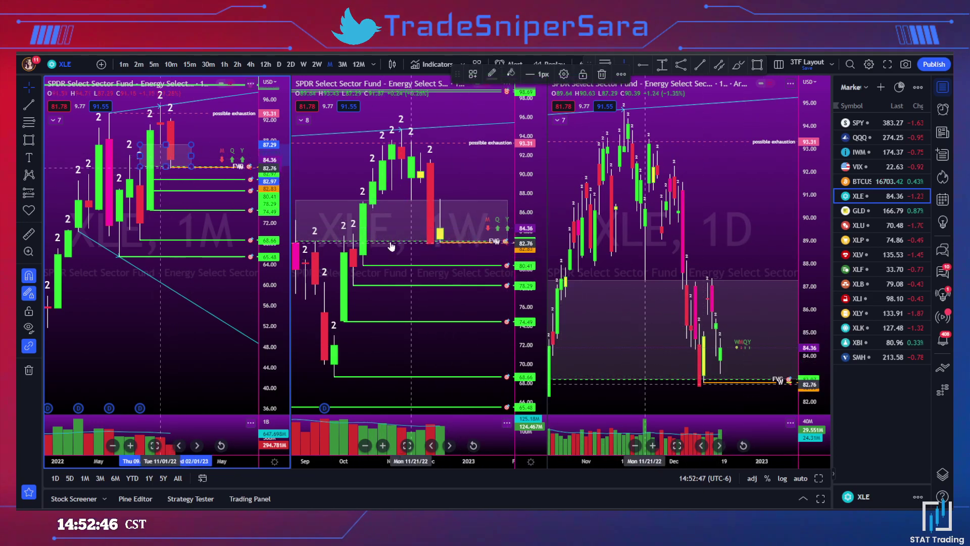
click(472, 175)
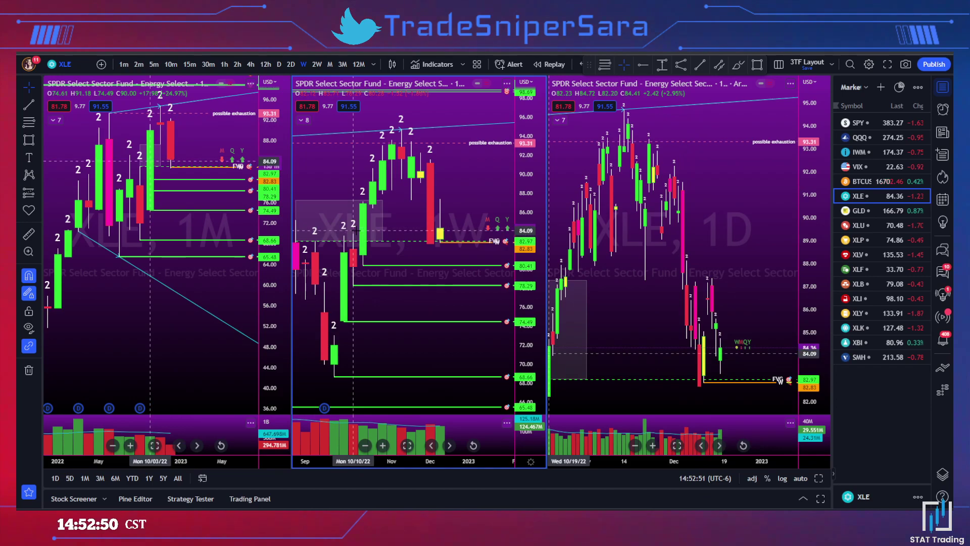
Load GLD on all three charts and add a green ray level at 161.91, just above 161.28.
click(869, 210)
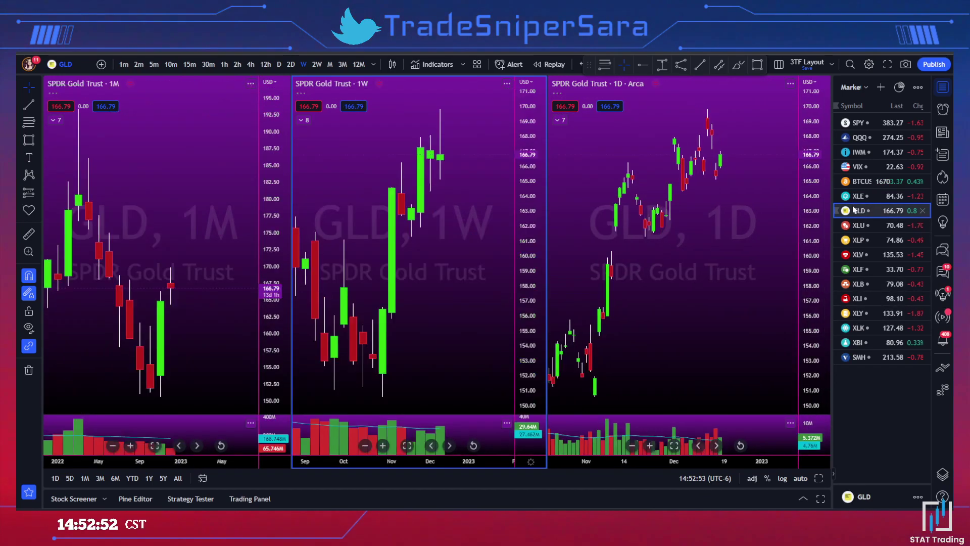
scroll(463, 307, down, 4)
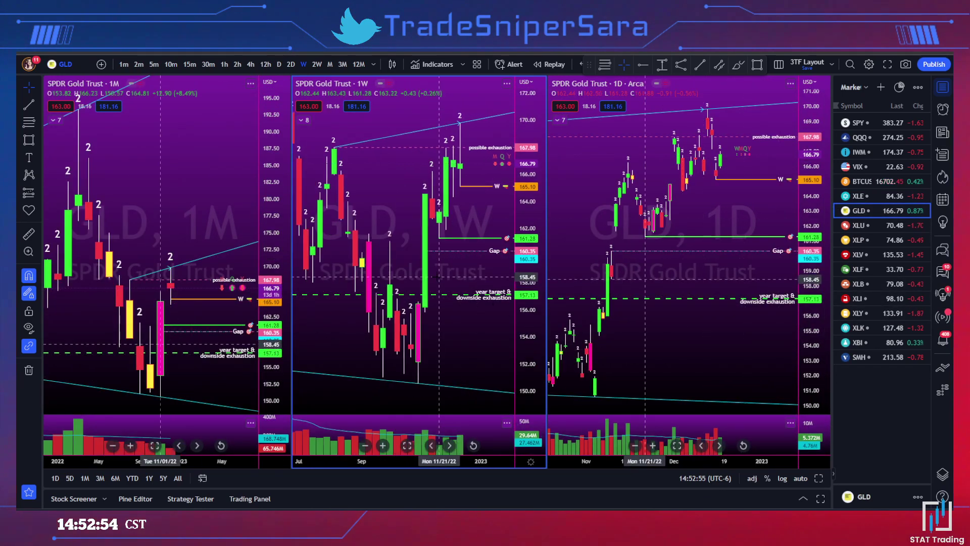
scroll(463, 307, up, 1)
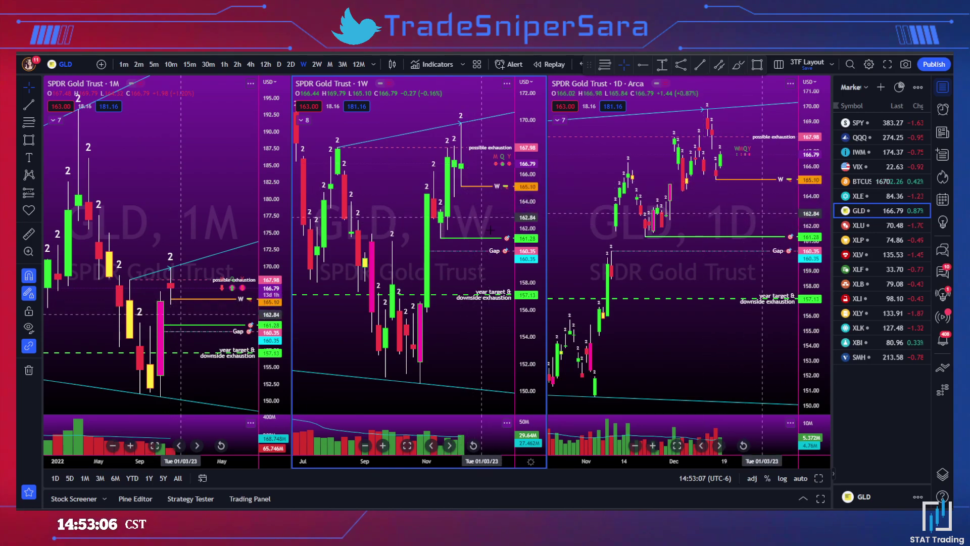
mouse_move(441, 241)
mouse_down()
mouse_move(460, 231)
mouse_move(448, 233)
mouse_up()
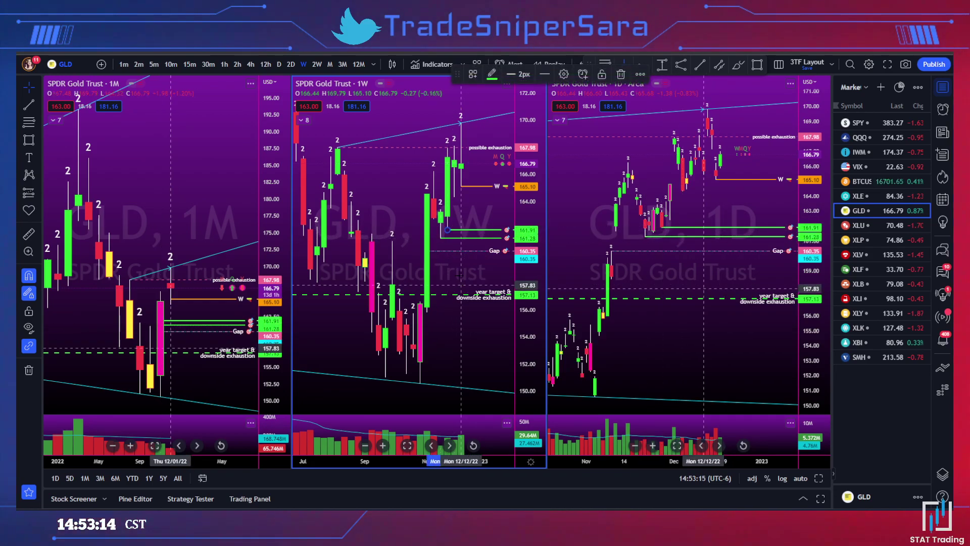
click(460, 279)
scroll(488, 218, up, 1)
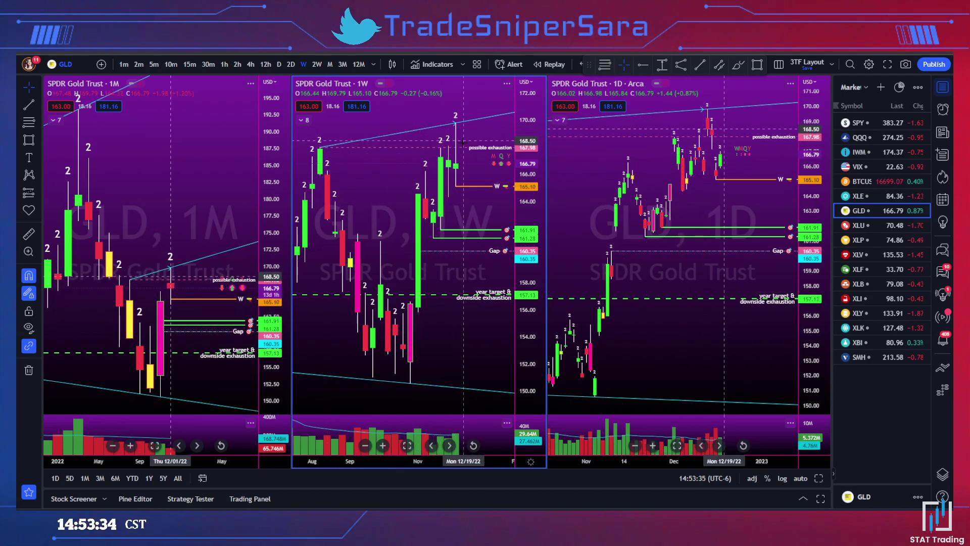
scroll(462, 201, down, 1)
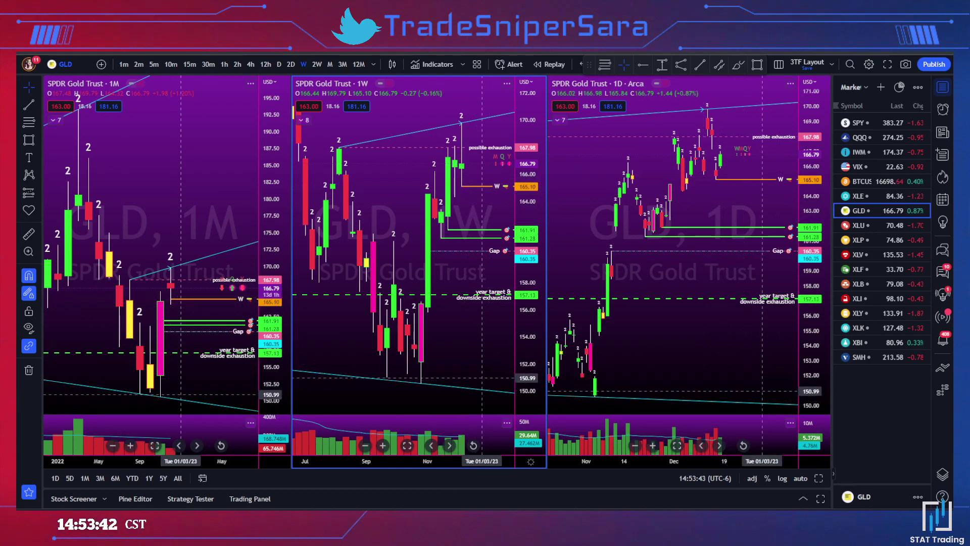
scroll(472, 200, up, 1)
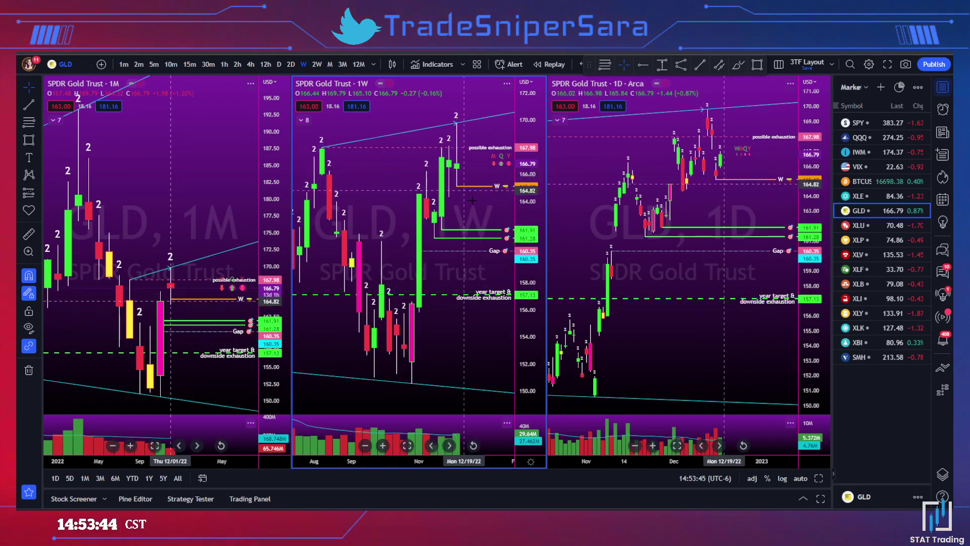
Load XLU on the monthly, weekly and daily charts and compress the 1M price axis.
click(874, 224)
scroll(207, 312, down, 1)
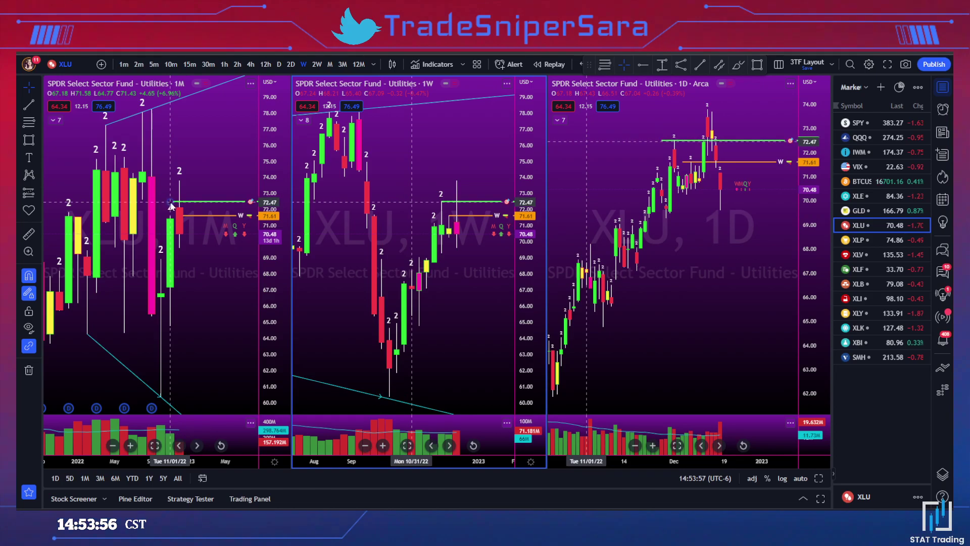
scroll(187, 207, up, 1)
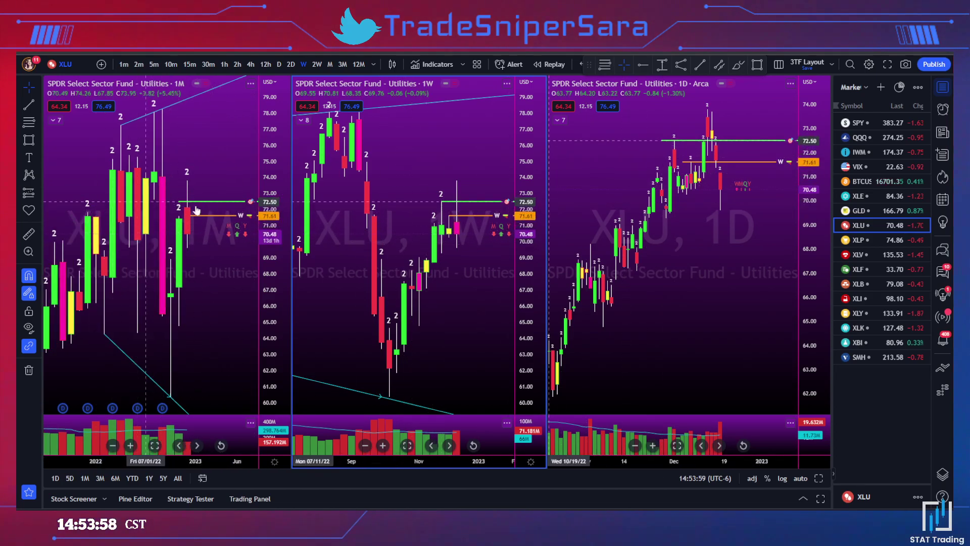
drag(274, 234, 275, 251)
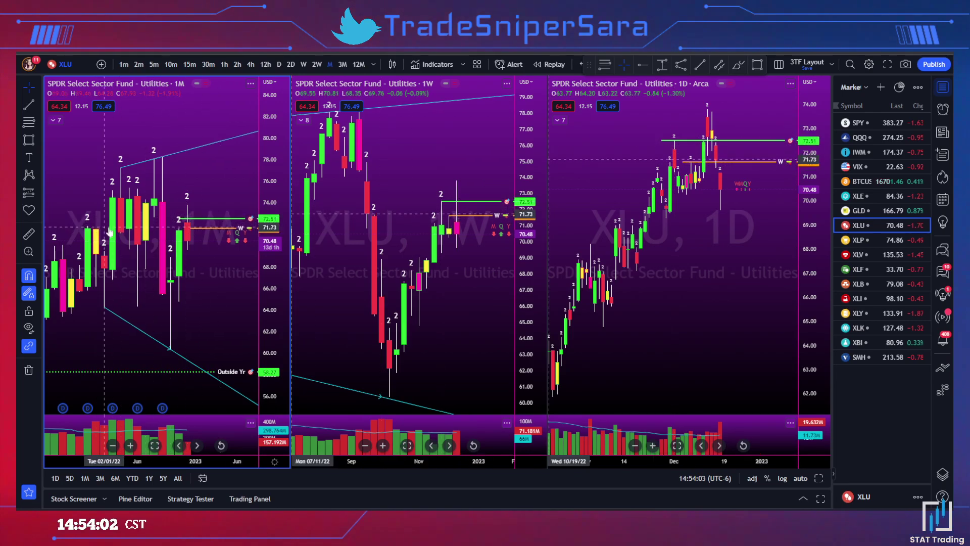
scroll(464, 249, down, 4)
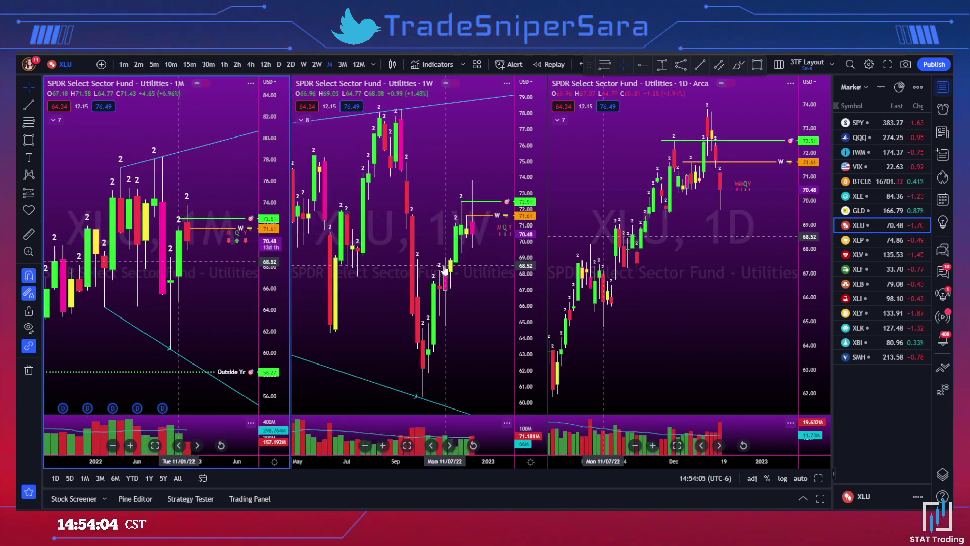
scroll(466, 246, down, 2)
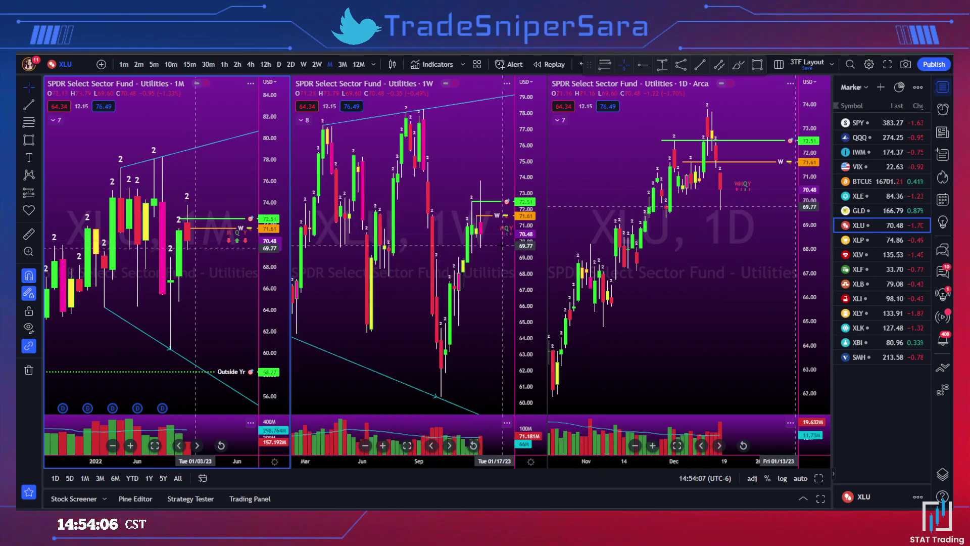
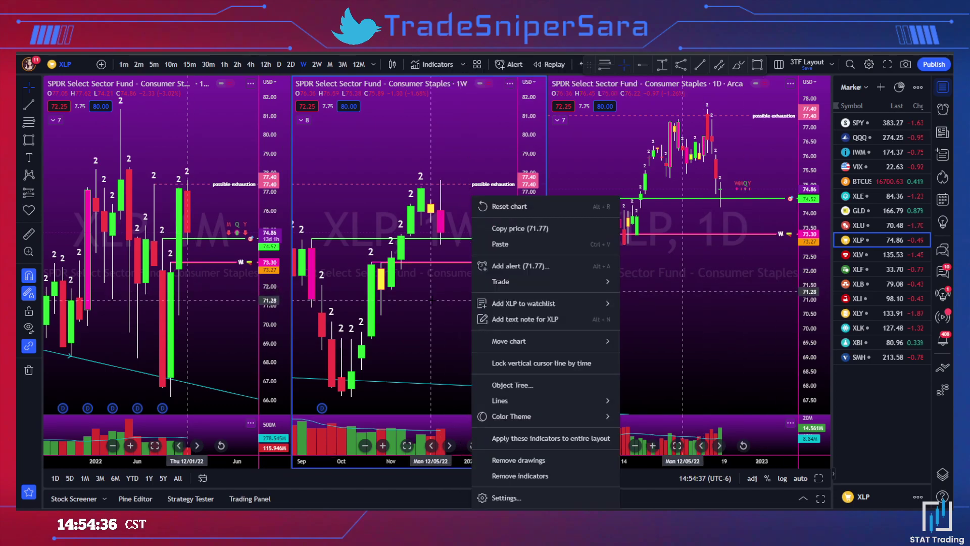
Draw XLP weekly trendlines across the August–December highs and the May–October lows.
scroll(438, 330, down, 2)
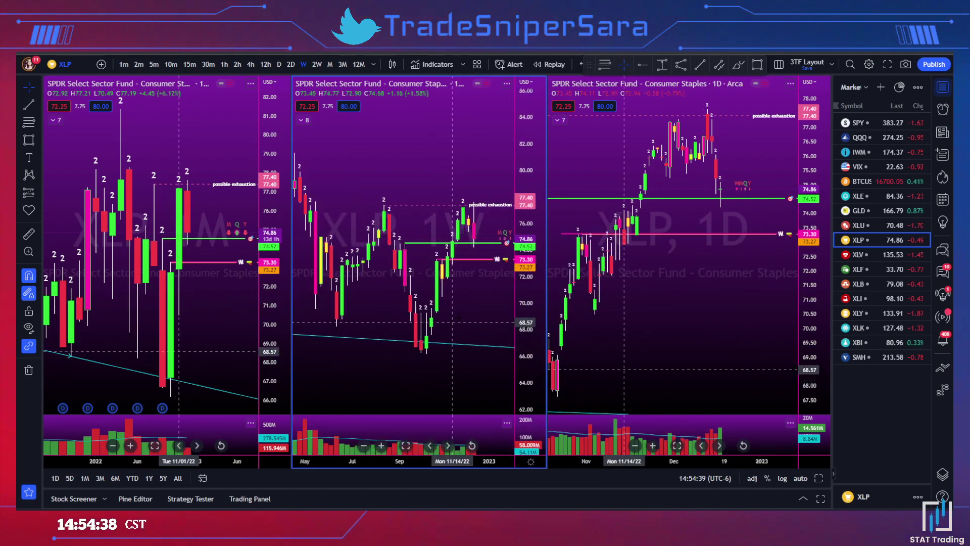
click(700, 64)
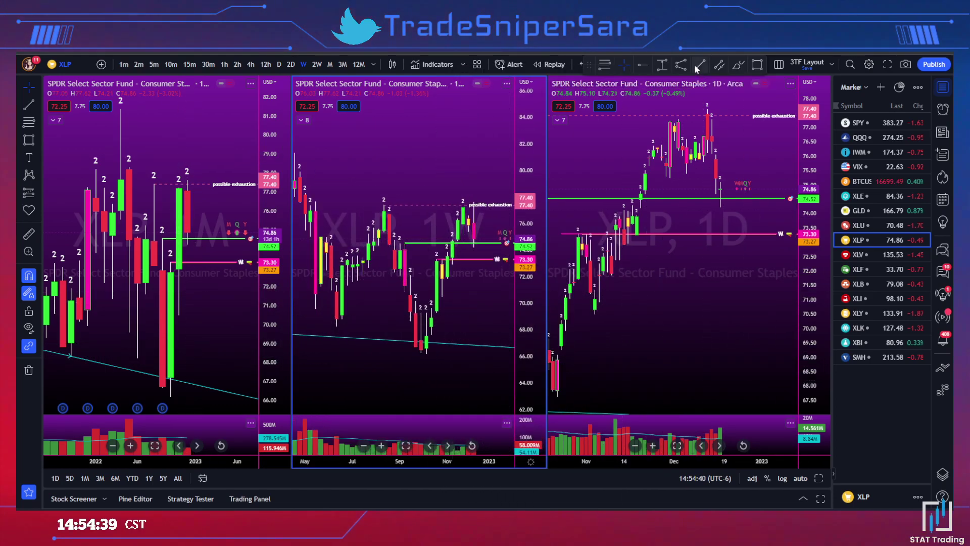
click(384, 205)
click(474, 201)
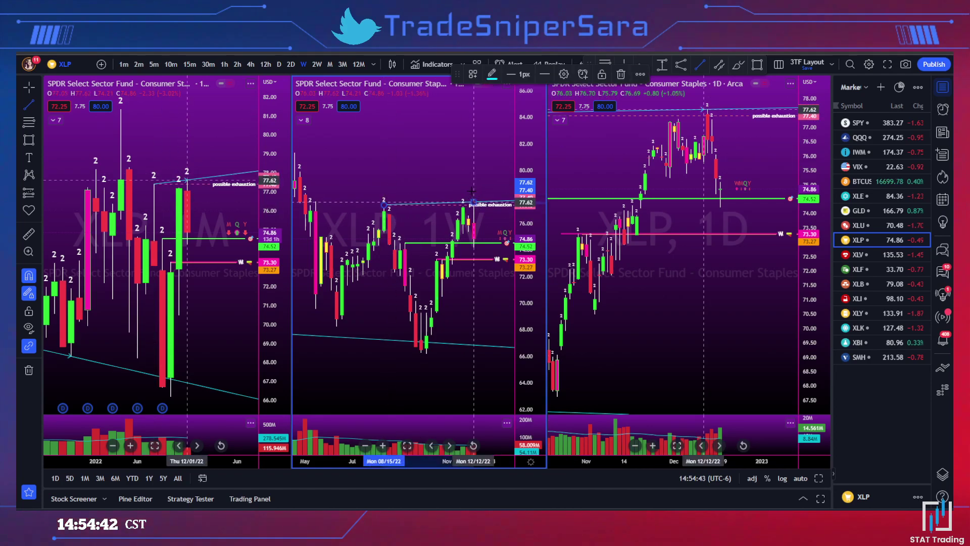
click(336, 326)
click(425, 353)
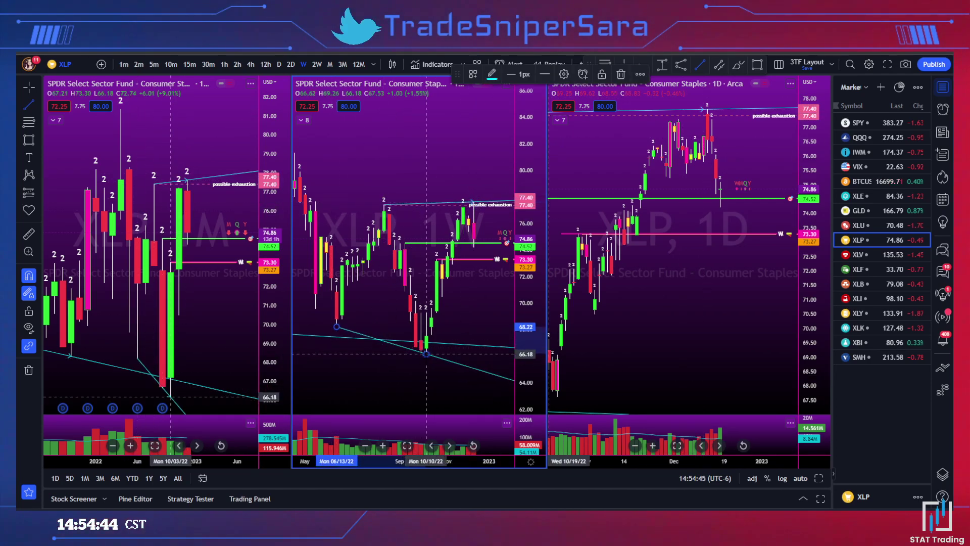
click(421, 368)
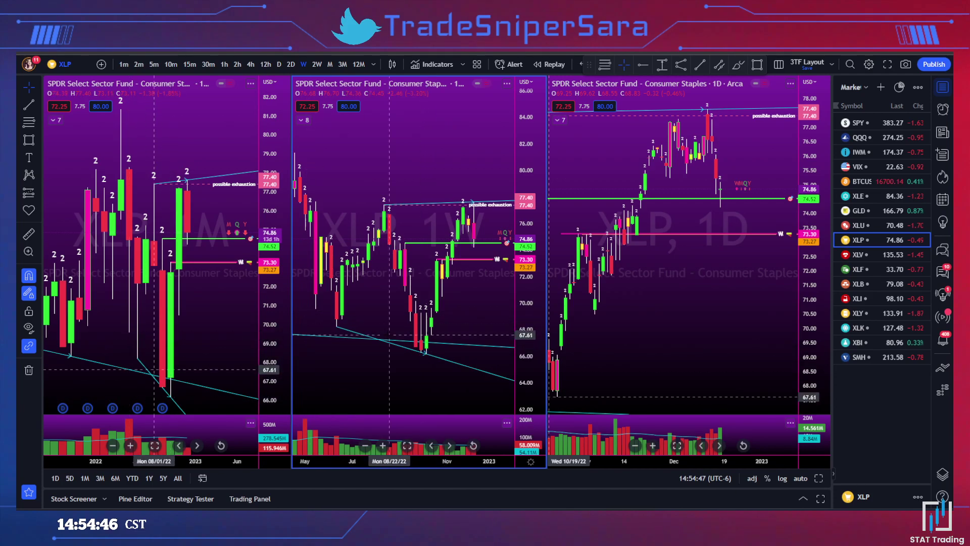
Move the W level up to 74.21 and drag the green level down to 70.49.
scroll(462, 304, up, 3)
drag(408, 260, 453, 262)
click(453, 262)
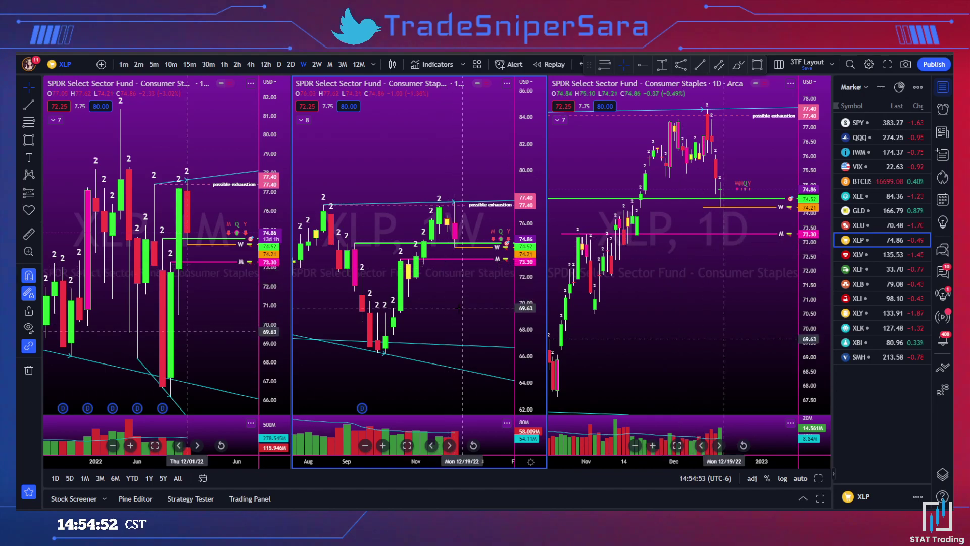
scroll(420, 283, up, 2)
drag(338, 243, 401, 307)
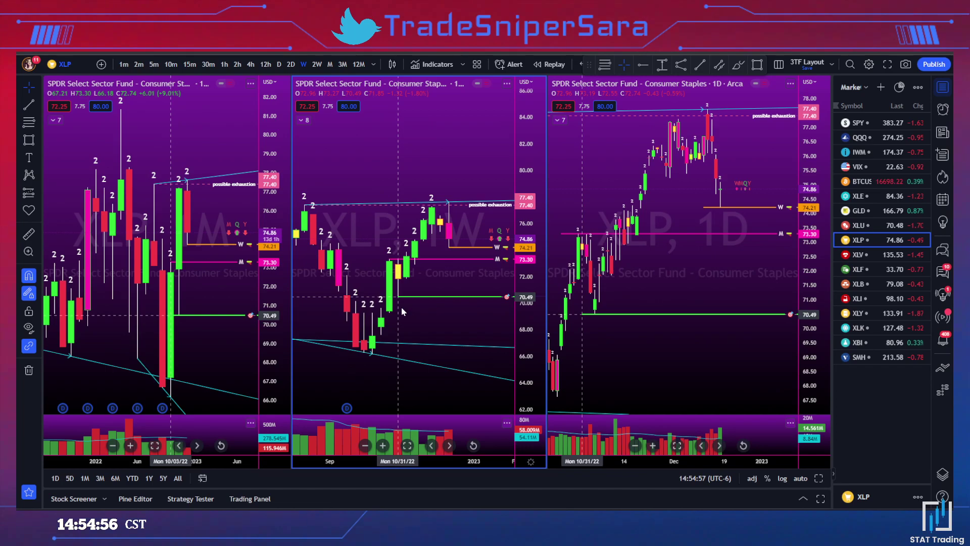
scroll(451, 311, down, 1)
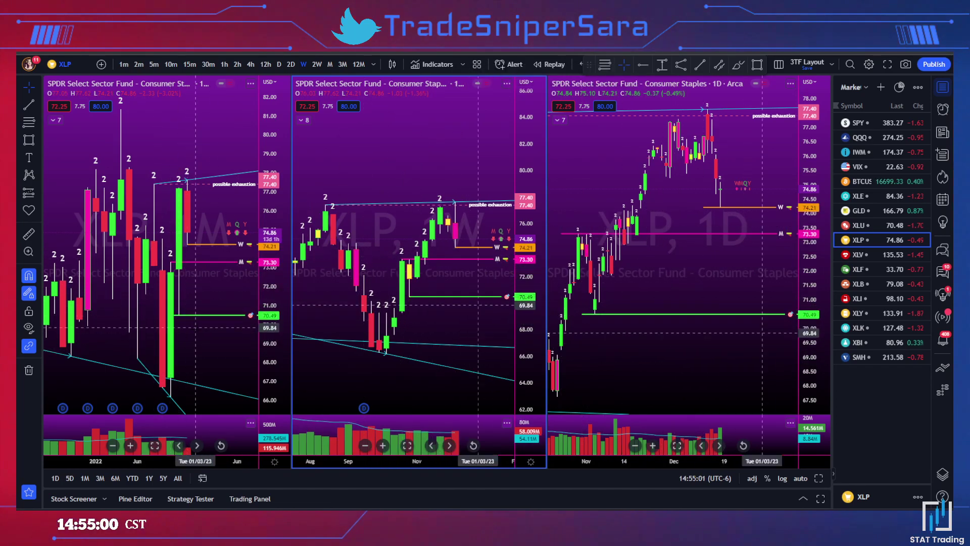
right_click(230, 316)
Try the dotted Outside M style on the green level, undo it, and raise the level to 72.90.
mouse_move(304, 303)
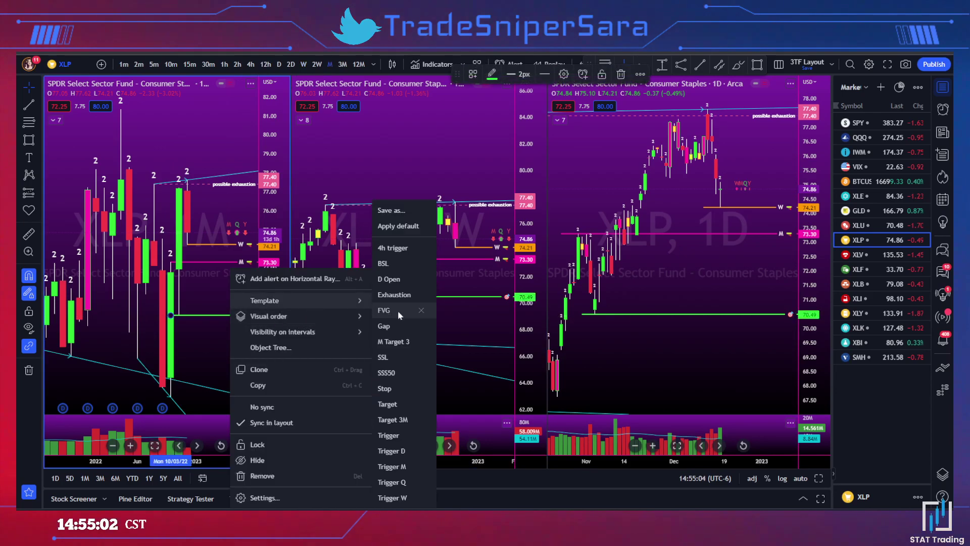
click(392, 420)
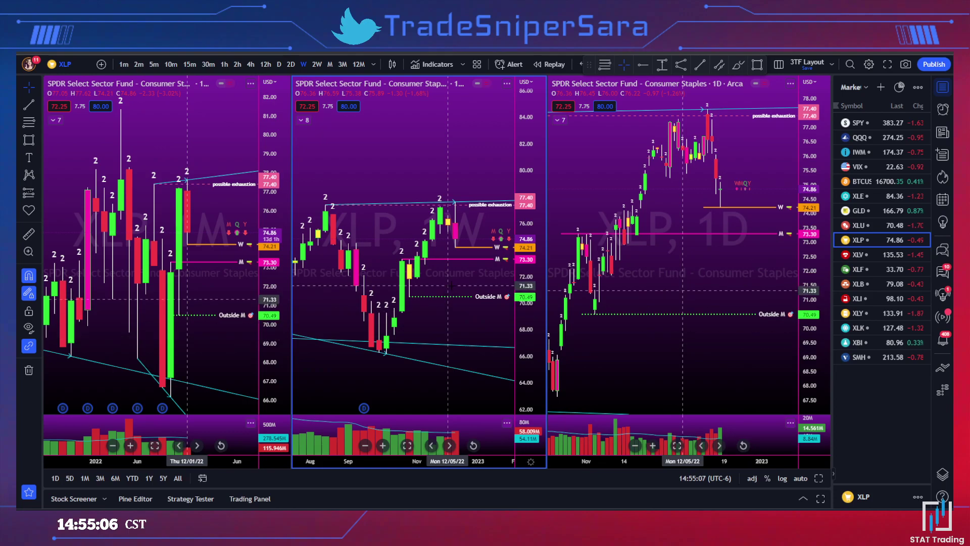
click(581, 66)
drag(413, 296, 425, 278)
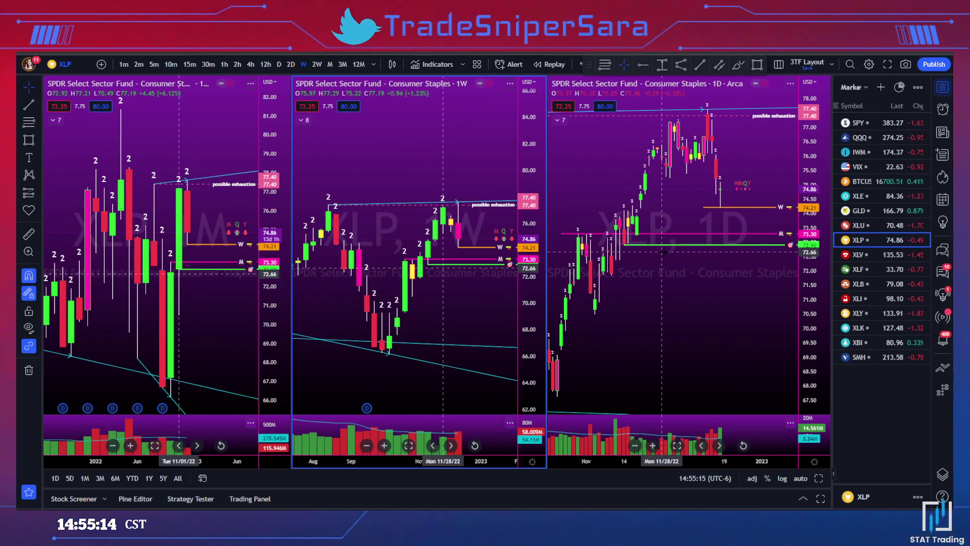
Add green levels at about 72.18 and 71.85 on candle lows, then load XLV.
click(620, 268)
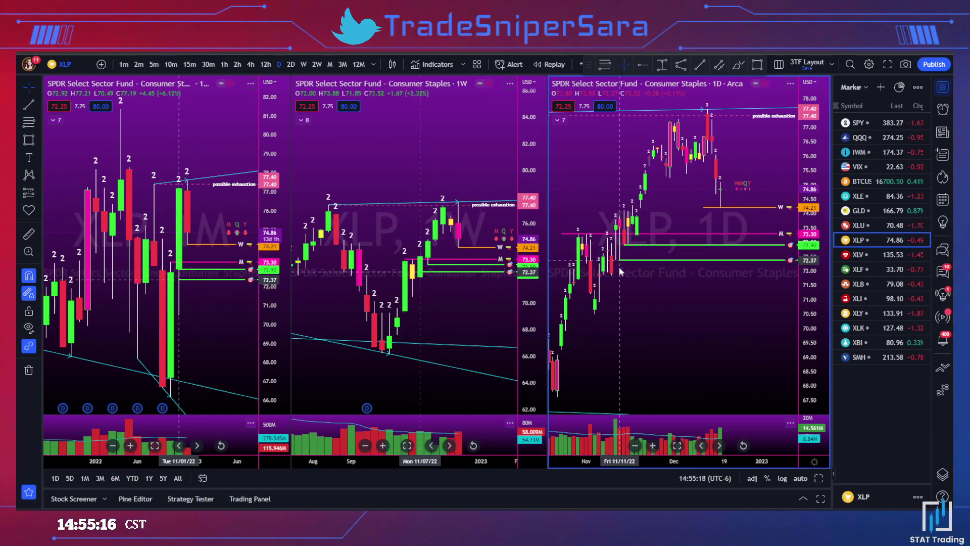
drag(617, 272, 620, 262)
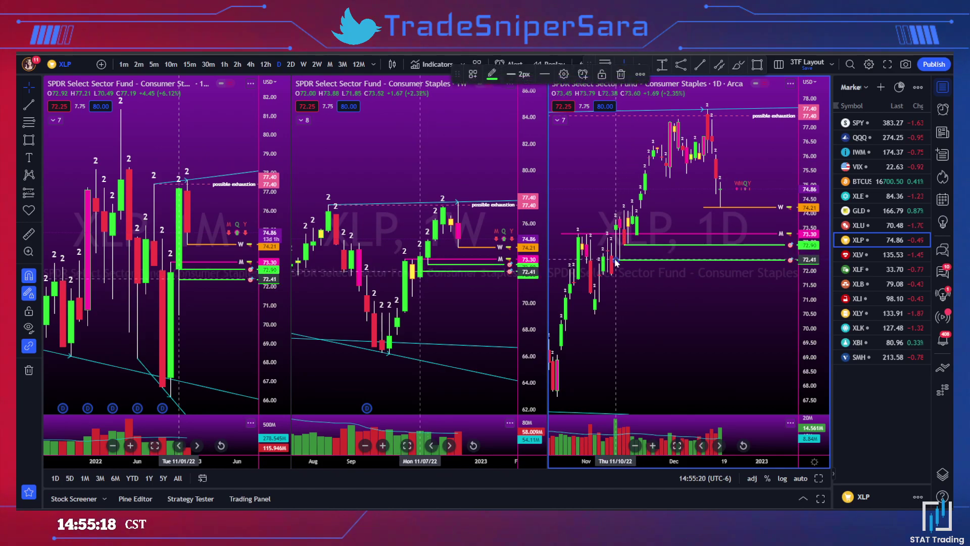
click(637, 278)
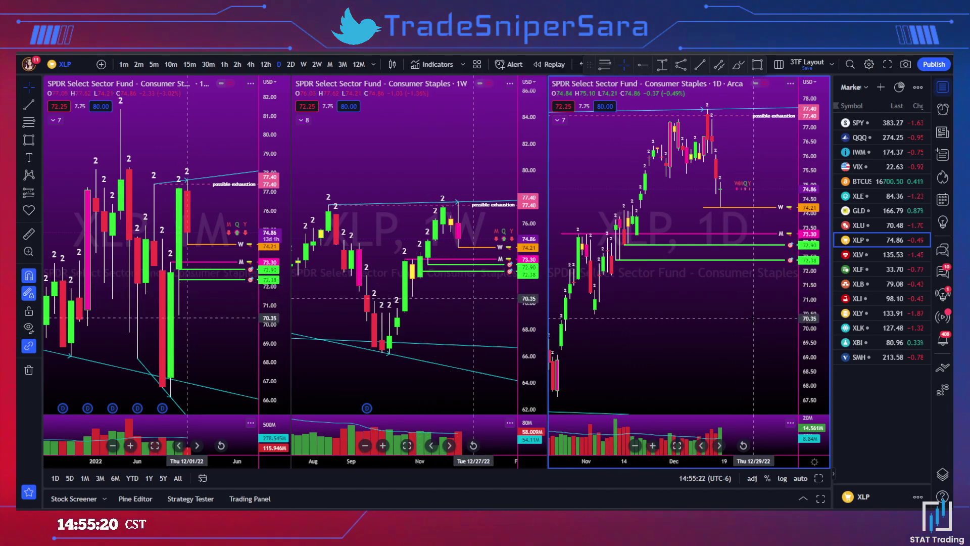
scroll(753, 319, down, 1)
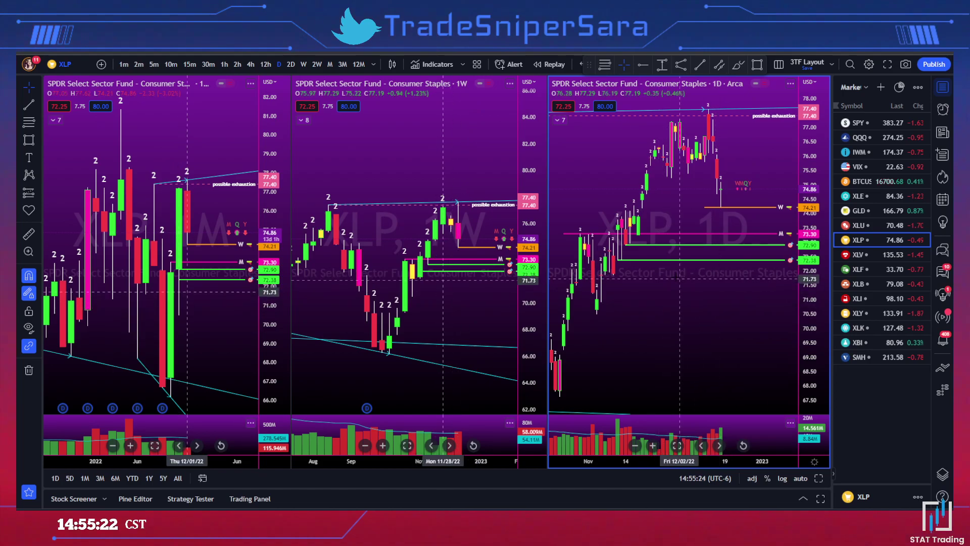
click(618, 268)
drag(618, 268, 614, 275)
click(622, 283)
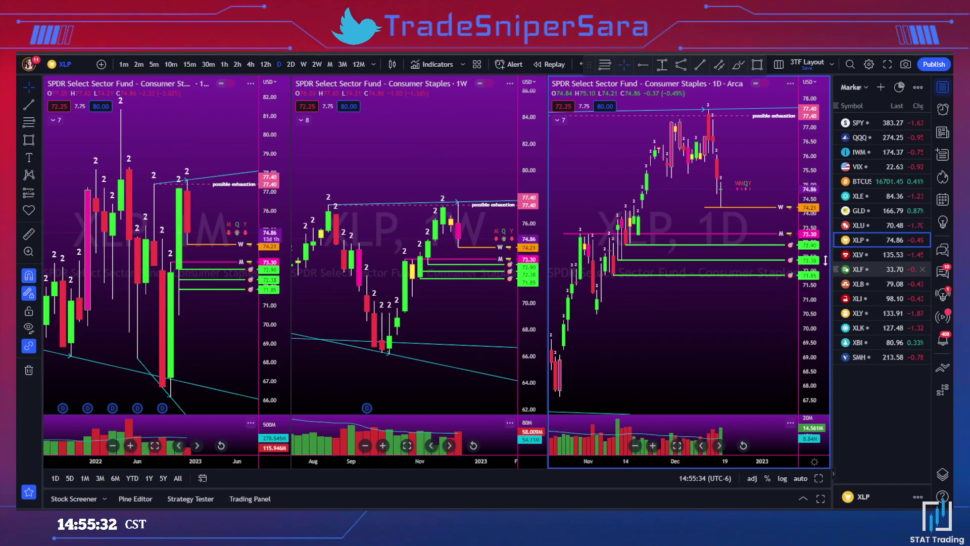
click(882, 259)
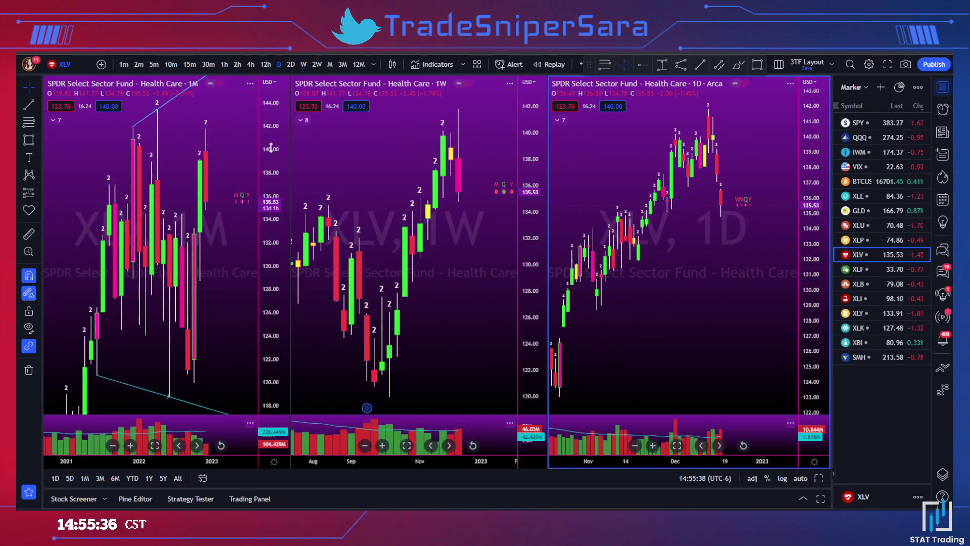
Zoom through XLV's monthly and weekly charts, compress the weekly price scale, then load XLF.
scroll(216, 150, up, 5)
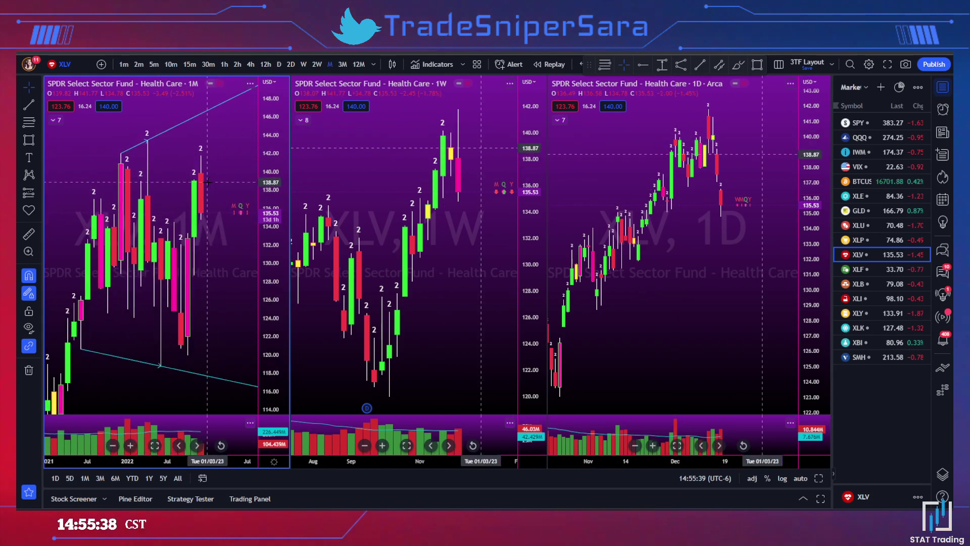
scroll(190, 176, down, 2)
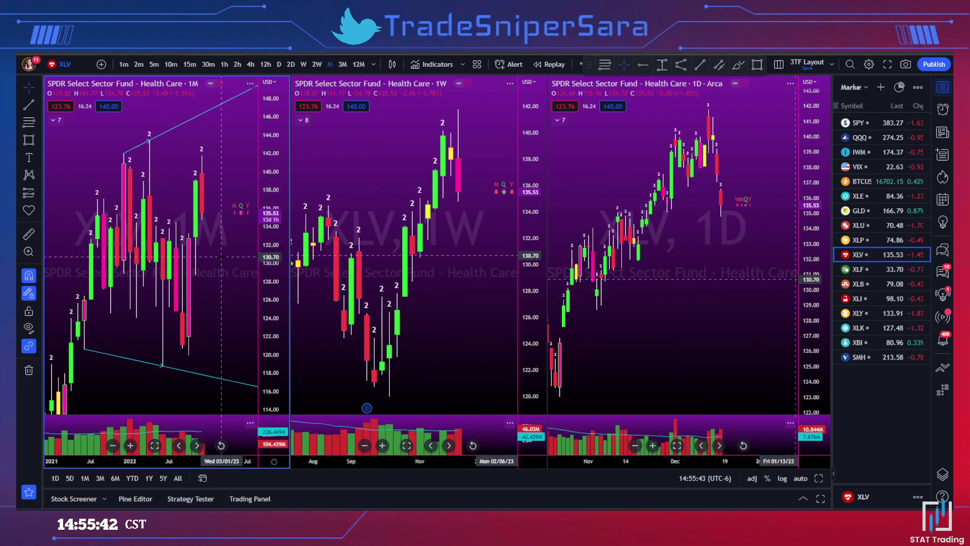
scroll(202, 187, up, 1)
click(643, 65)
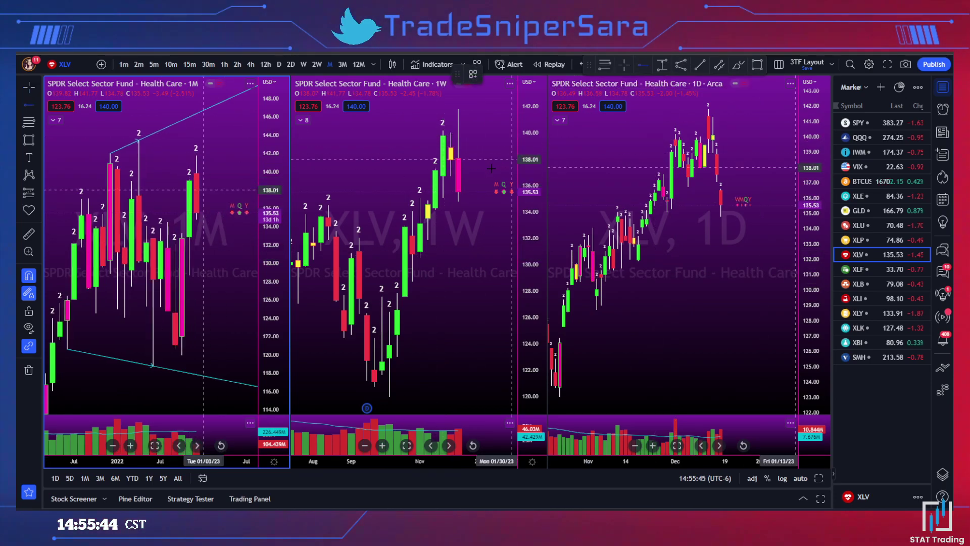
scroll(485, 172, down, 3)
drag(529, 168, 529, 194)
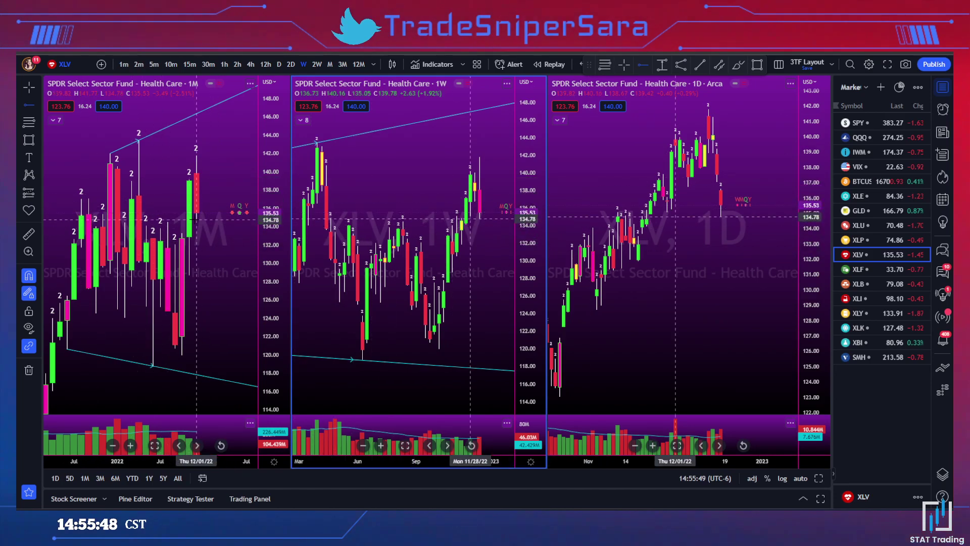
scroll(402, 263, down, 1)
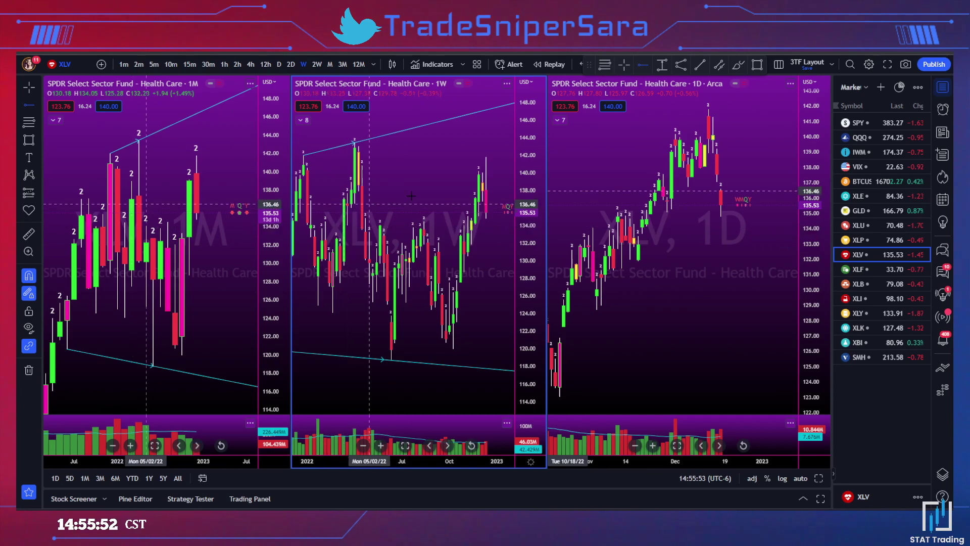
click(713, 275)
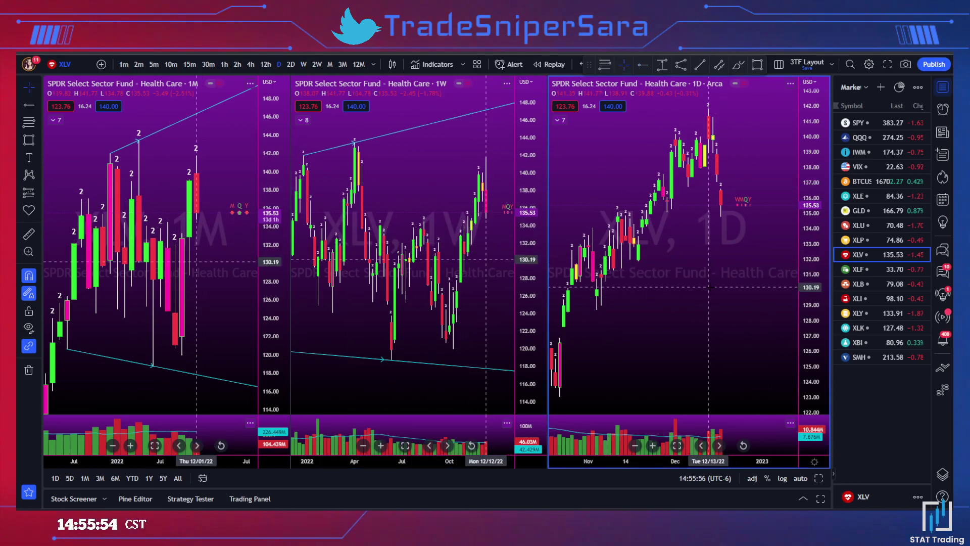
click(872, 267)
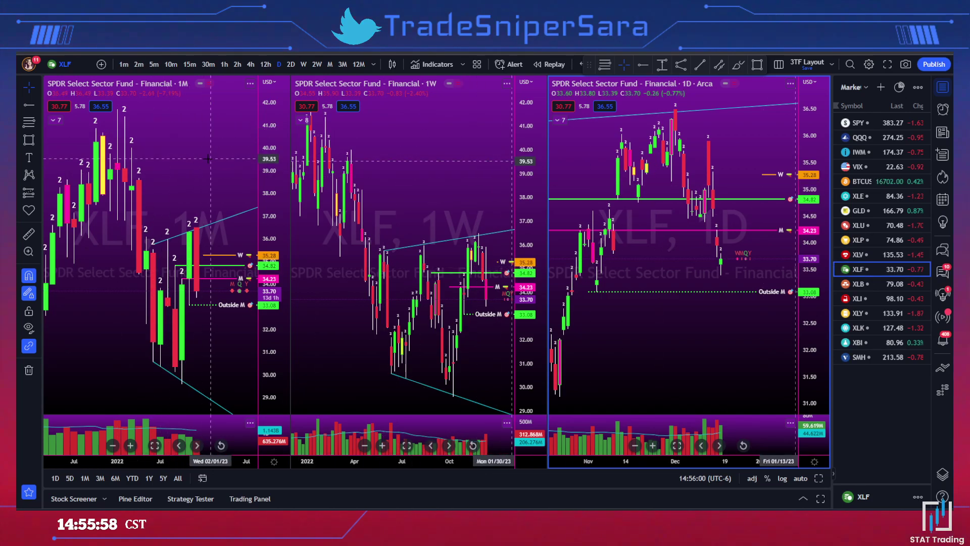
Move XLF's W level down to 35.14 on the weekly chart.
scroll(208, 159, up, 2)
scroll(208, 158, up, 1)
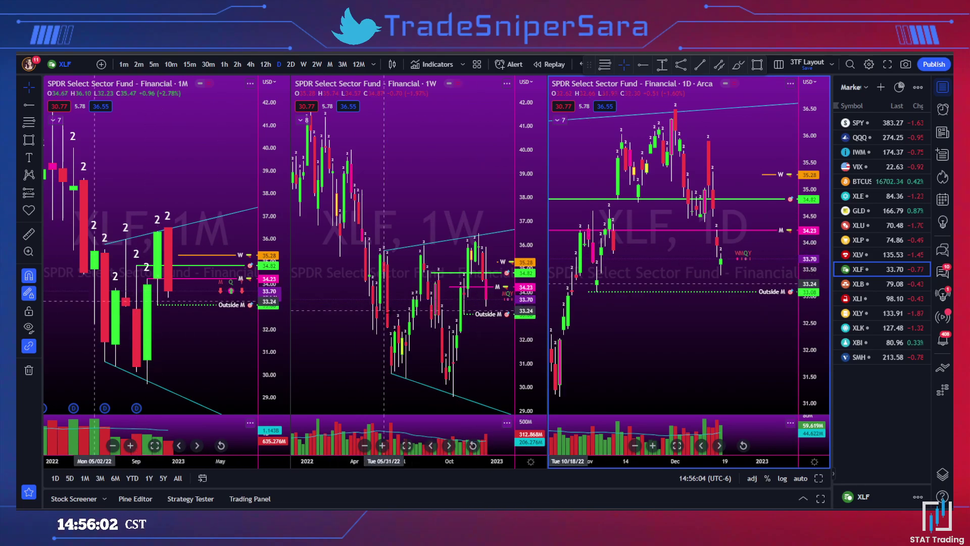
scroll(485, 326, up, 2)
scroll(486, 331, down, 1)
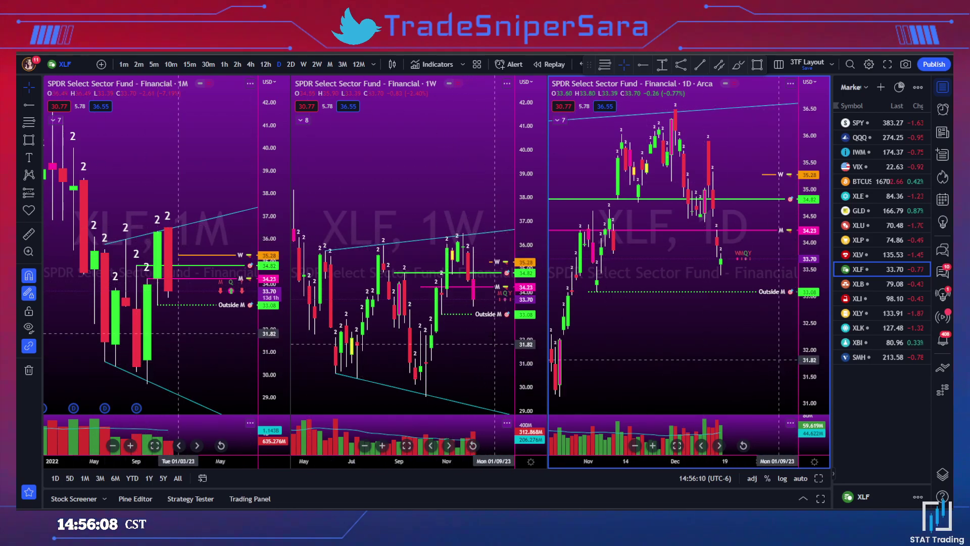
click(468, 263)
drag(469, 252, 469, 265)
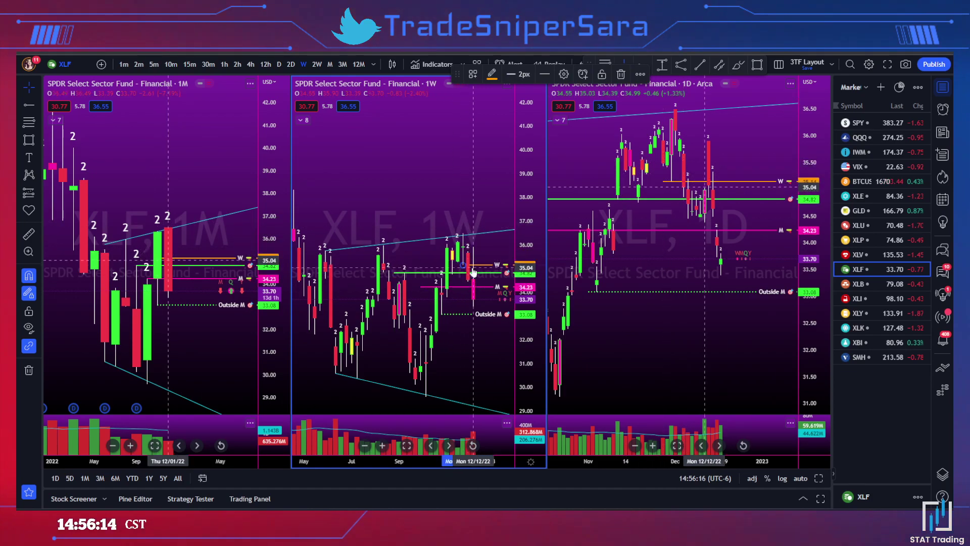
click(478, 218)
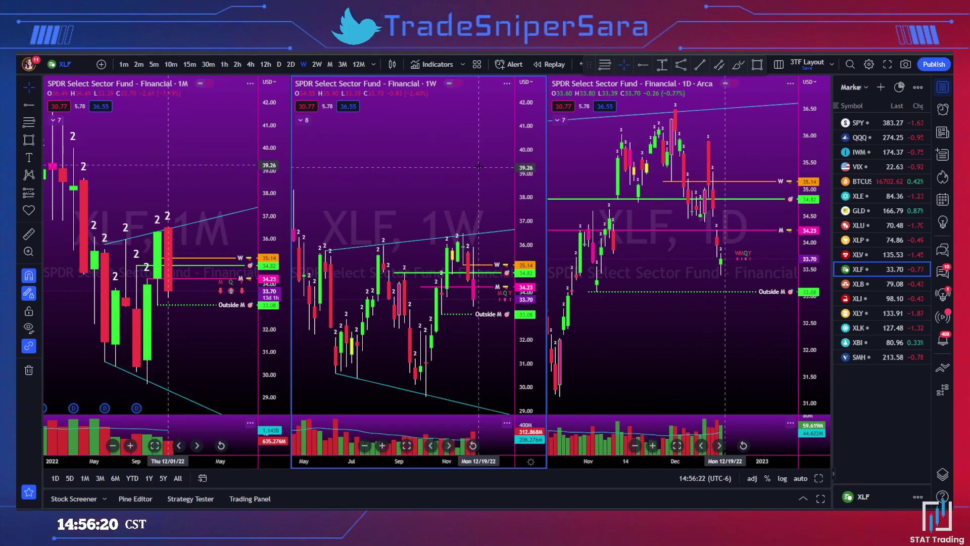
Sketch an upward projection path on the daily chart, undo it, and switch to XLB.
scroll(394, 314, up, 2)
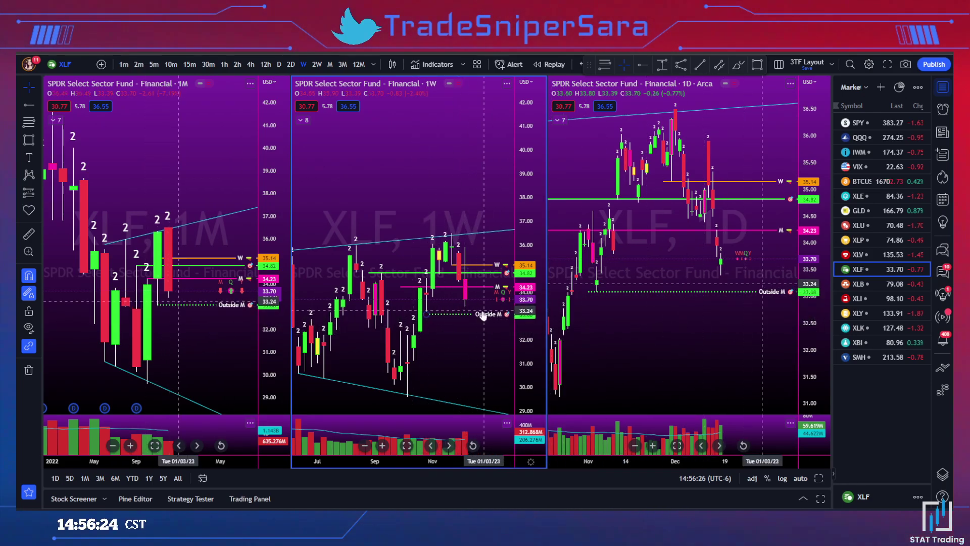
click(738, 64)
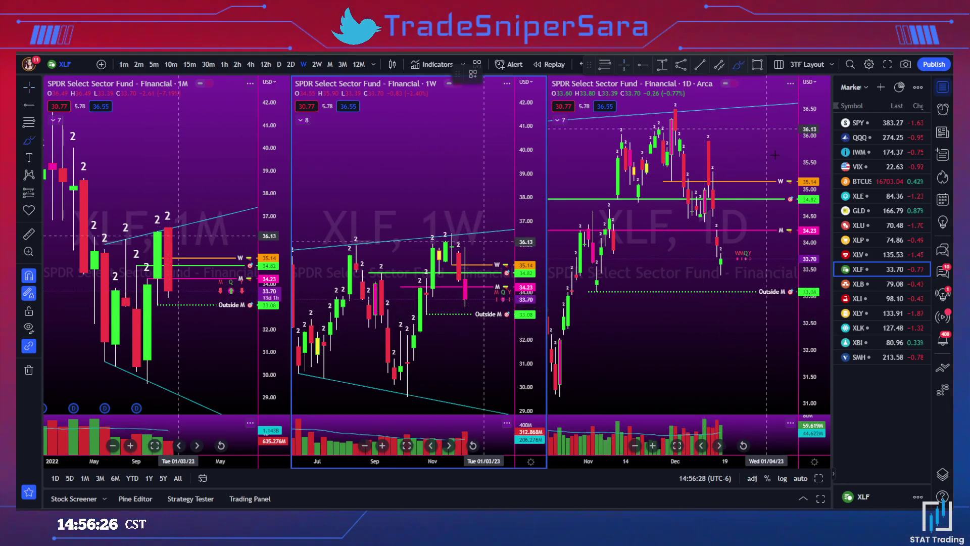
mouse_move(723, 253)
mouse_down()
mouse_move(737, 230)
mouse_move(760, 245)
mouse_move(774, 292)
mouse_move(796, 309)
mouse_move(720, 293)
mouse_move(753, 302)
mouse_up()
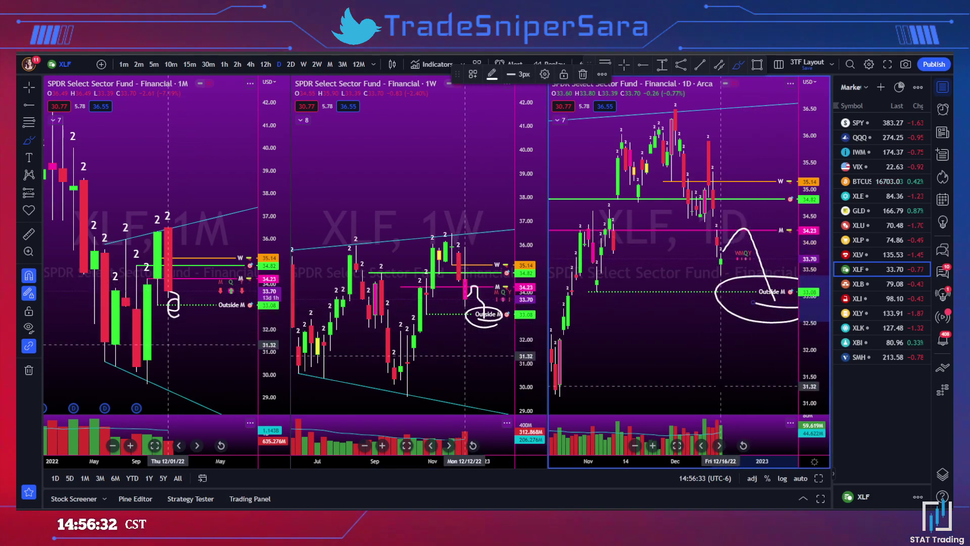
key(ctrl+z)
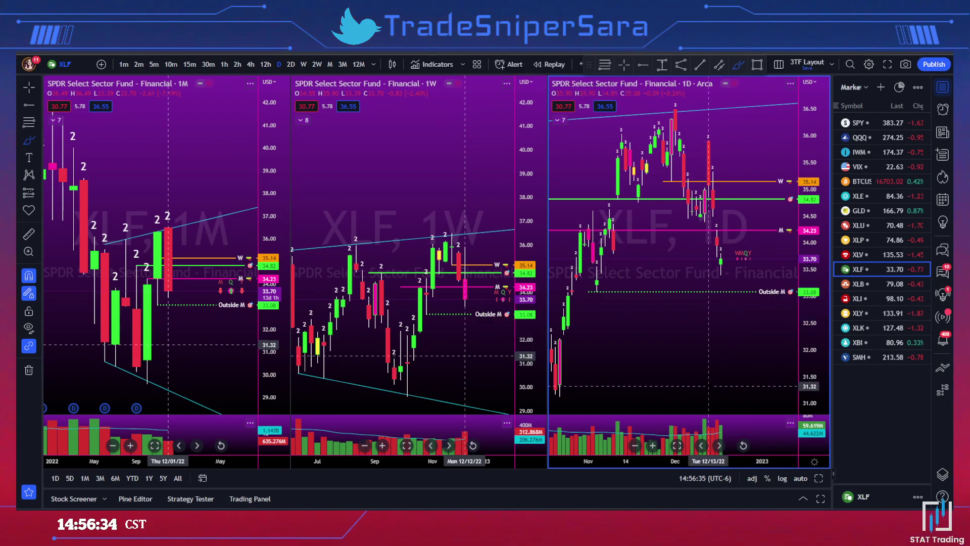
key(Down)
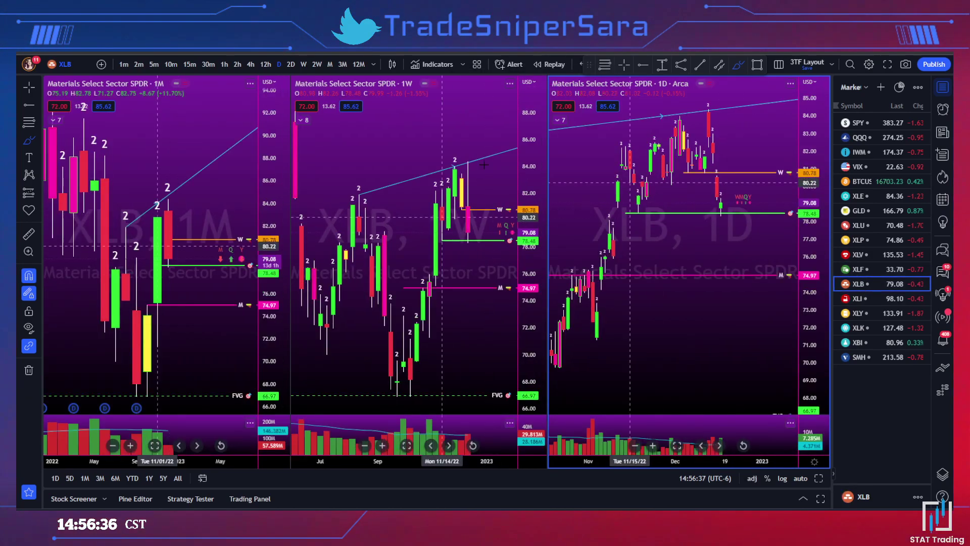
Compress XLB's daily price scale and draw trend lines off the 84.36 high and under recent lows.
scroll(149, 200, up, 1)
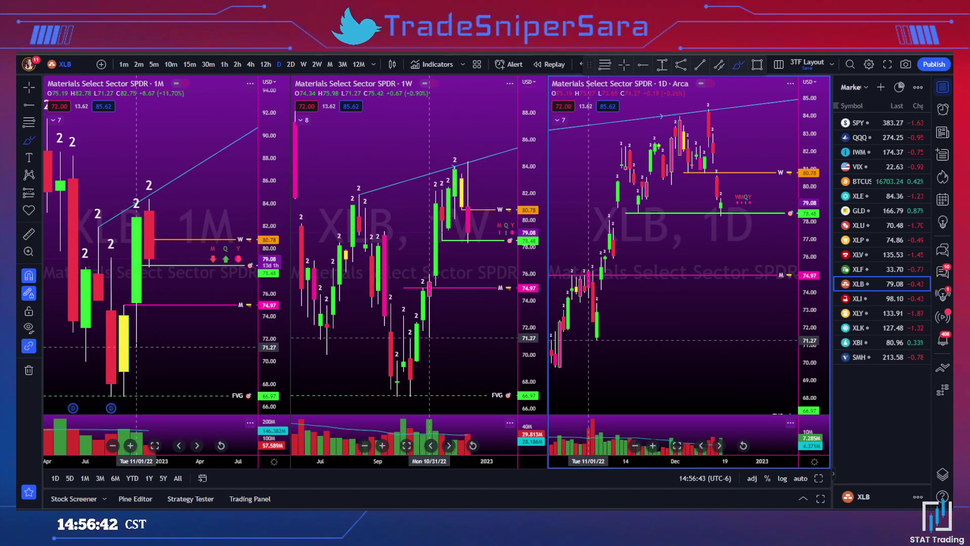
scroll(469, 350, up, 1)
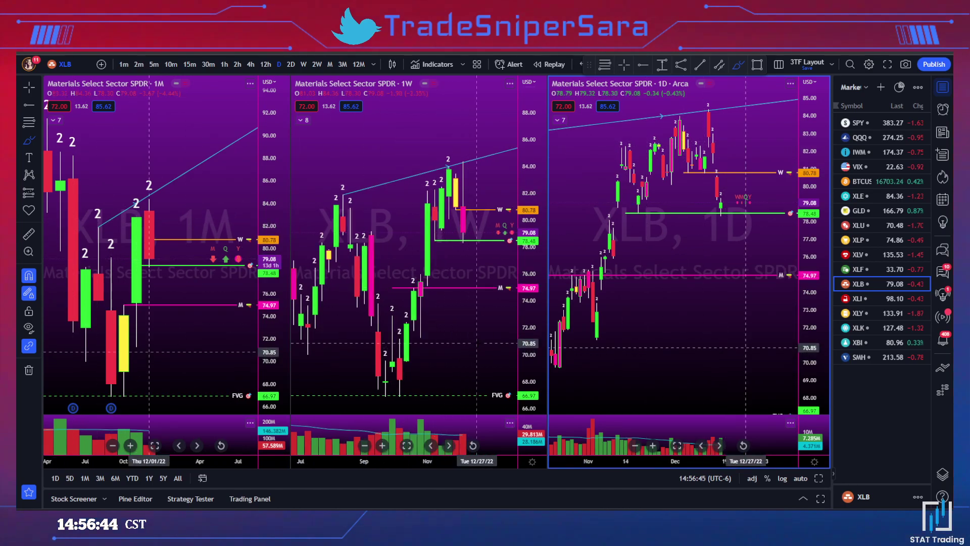
scroll(769, 231, down, 2)
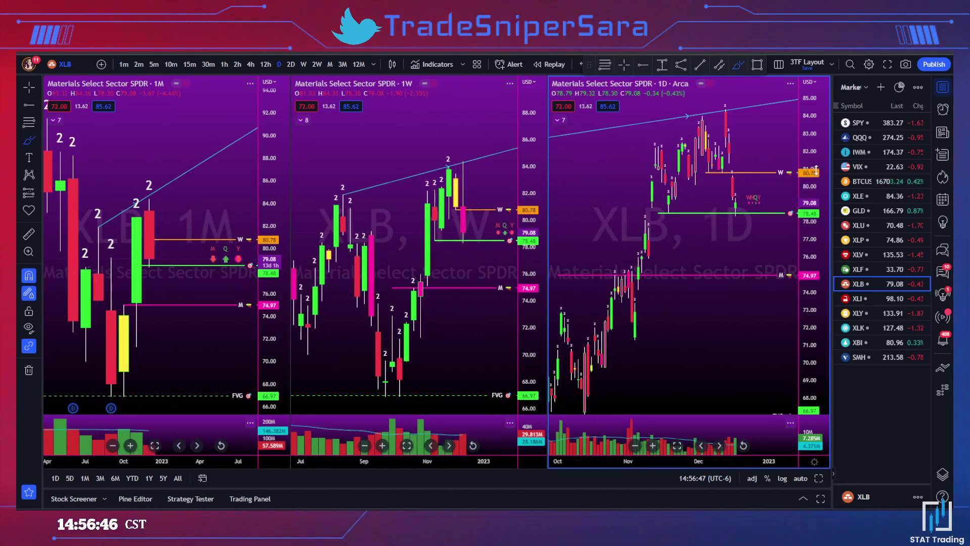
drag(816, 171, 815, 195)
click(699, 65)
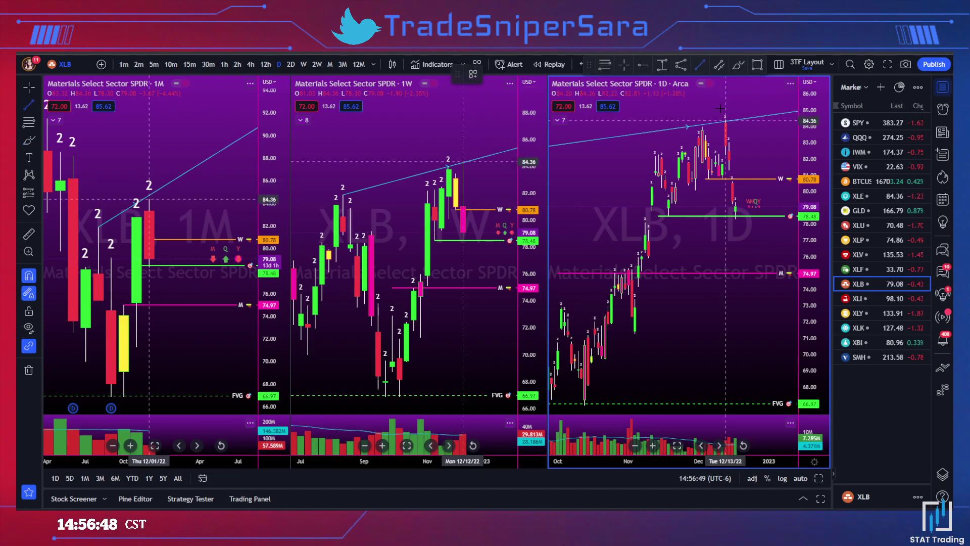
click(725, 121)
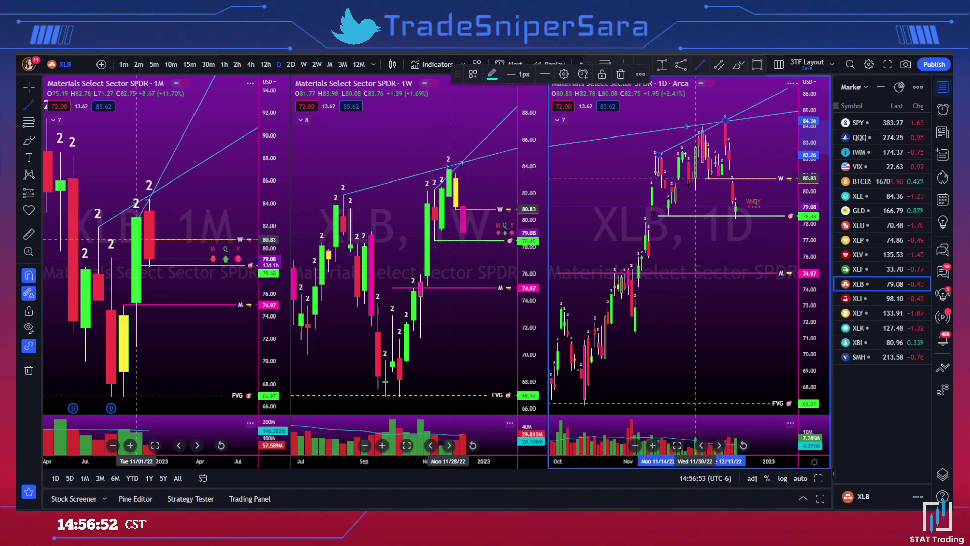
click(668, 216)
click(735, 219)
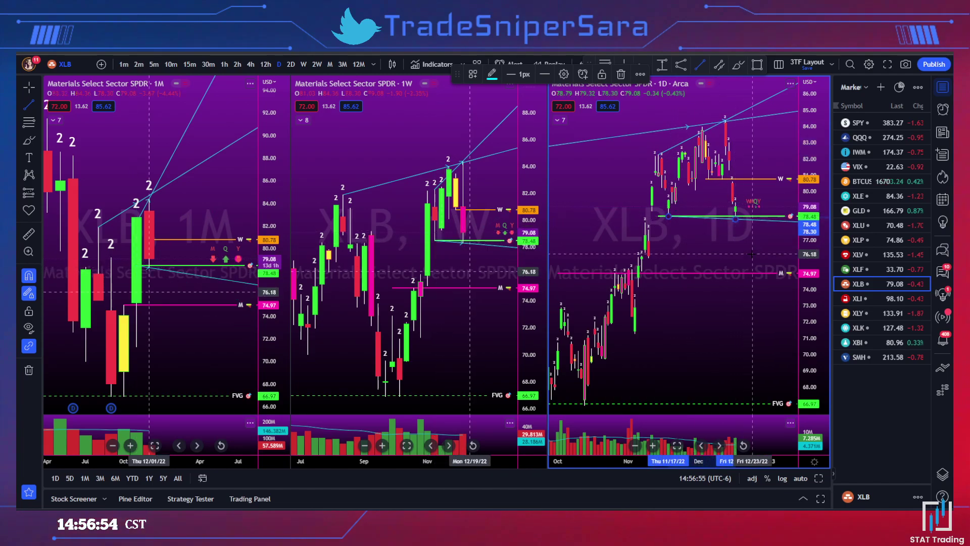
key(Escape)
scroll(713, 257, up, 1)
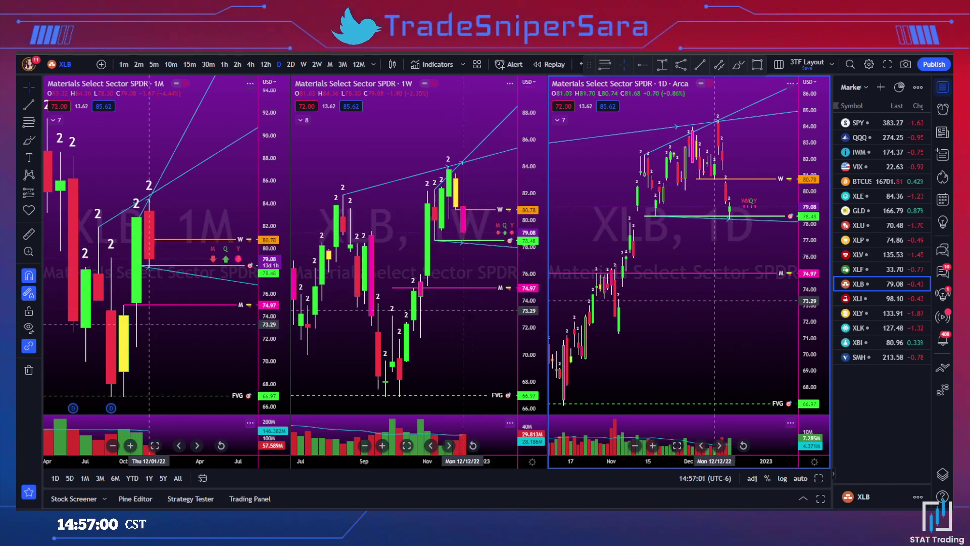
right_click(733, 314)
Sketch a projected price path on XLB's daily chart, then erase it.
click(700, 312)
scroll(469, 209, up, 2)
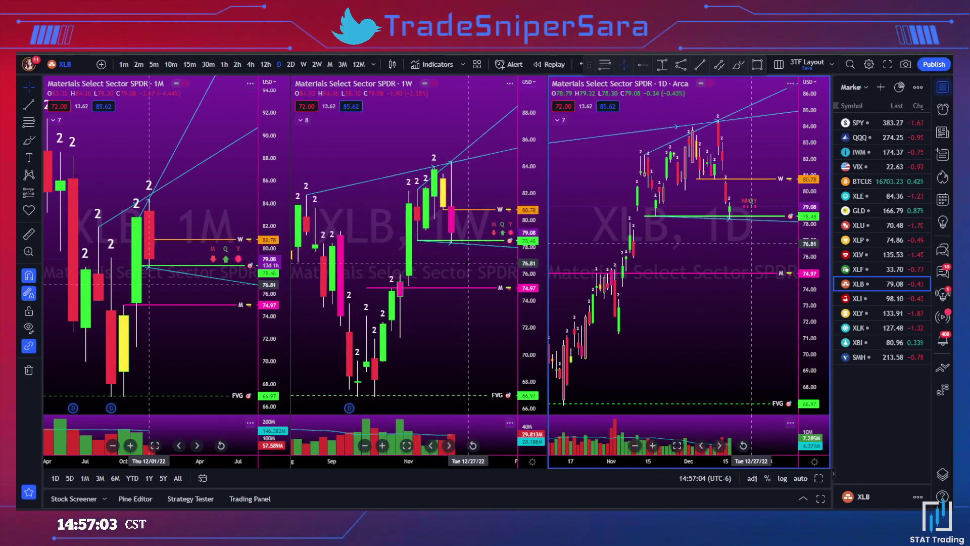
click(738, 65)
mouse_move(733, 195)
mouse_down()
mouse_move(737, 184)
mouse_move(777, 256)
mouse_up()
click(755, 265)
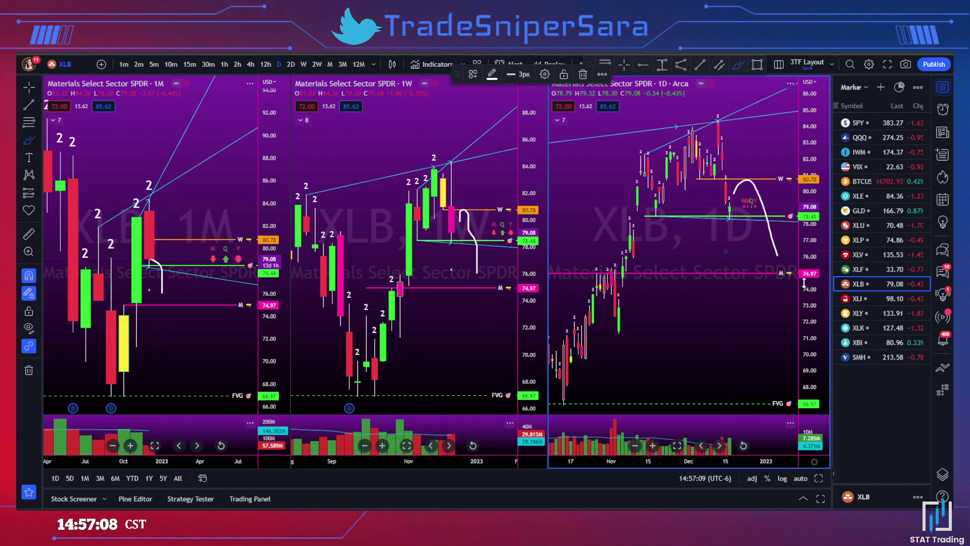
key(ctrl+z)
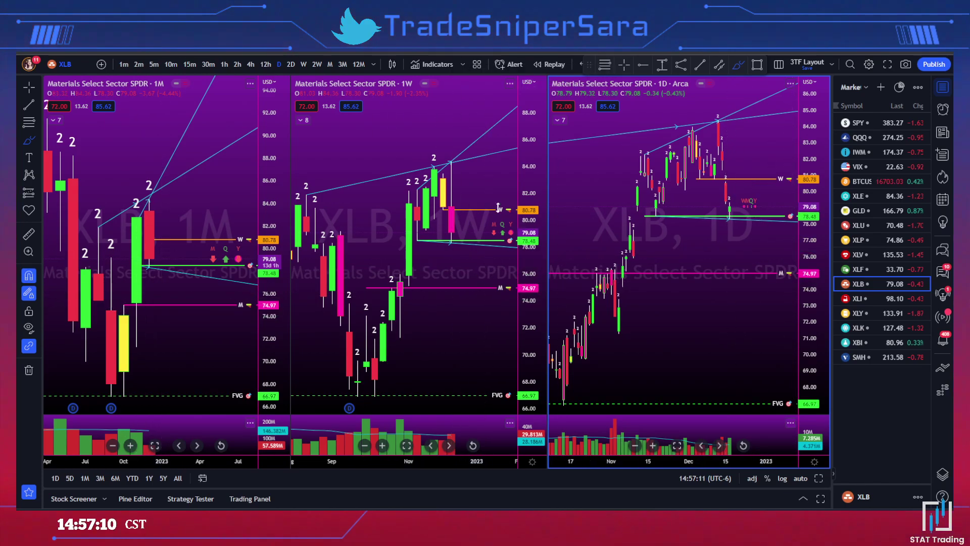
Lower the green level line to about 75.90.
click(456, 246)
click(468, 246)
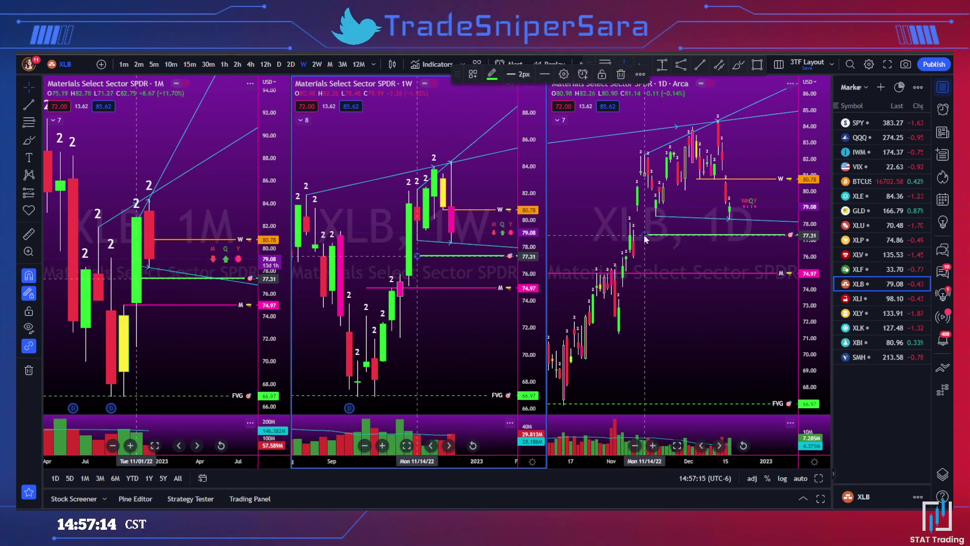
drag(646, 217, 628, 263)
click(633, 259)
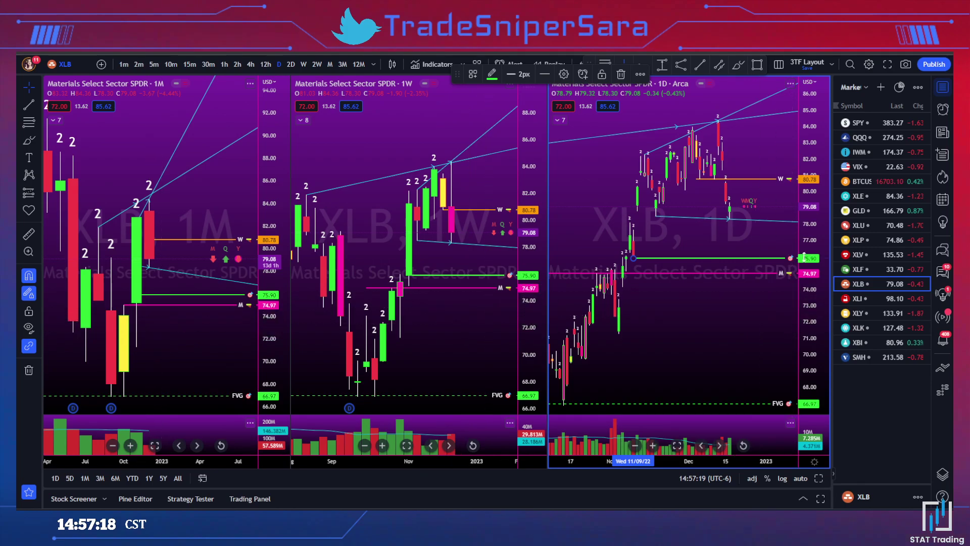
key(ctrl+z)
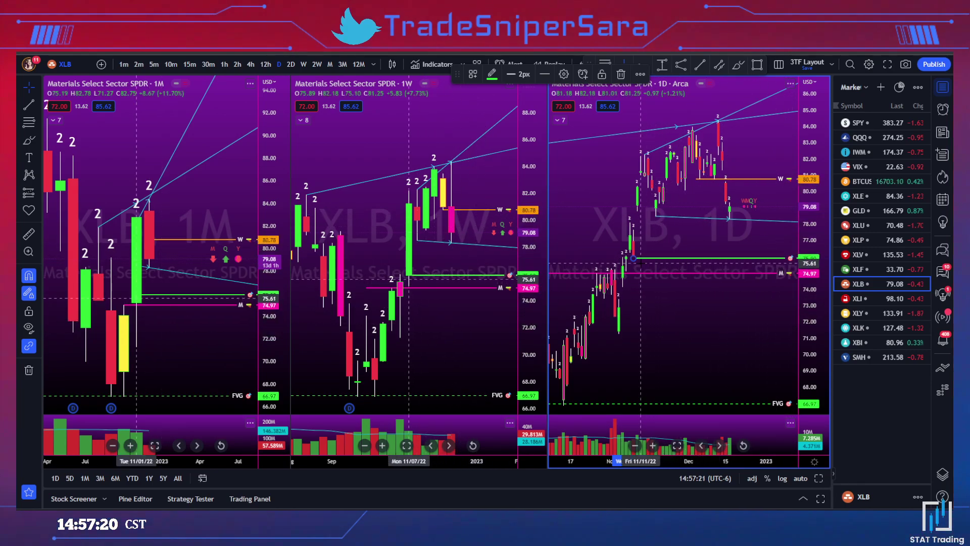
Copy the green line near 73.4, apply then delete the Gap template copy, and load XLI.
drag(643, 265, 662, 303)
right_click(662, 303)
mouse_move(679, 301)
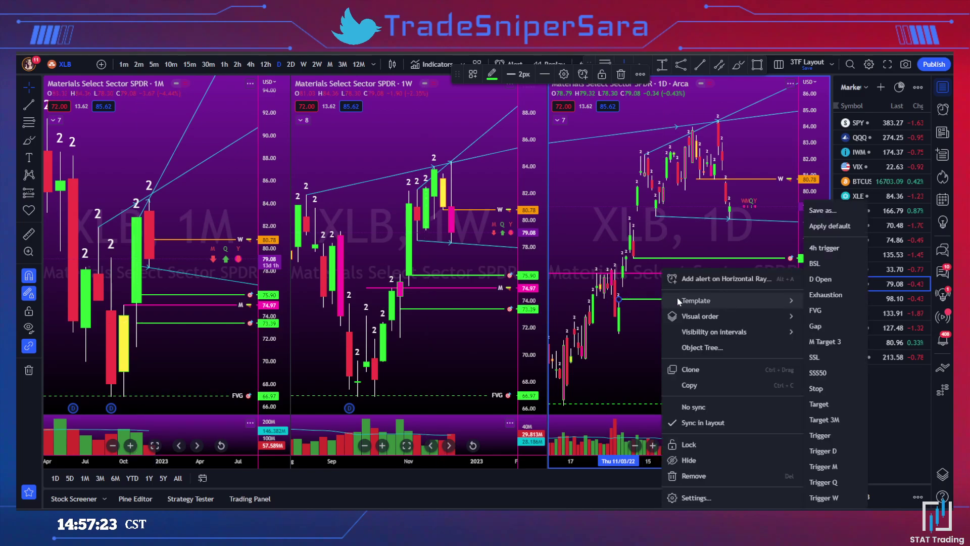
click(833, 325)
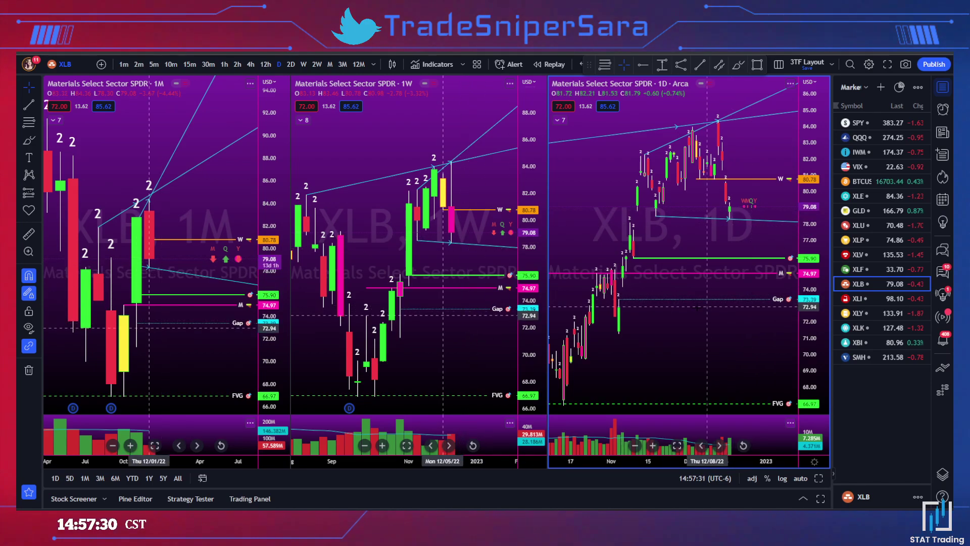
click(671, 300)
key(Delete)
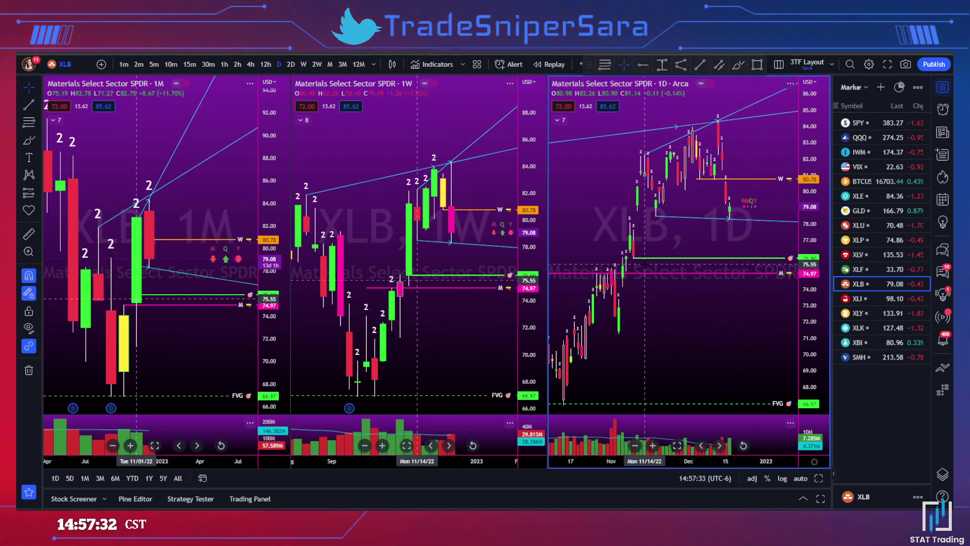
click(858, 298)
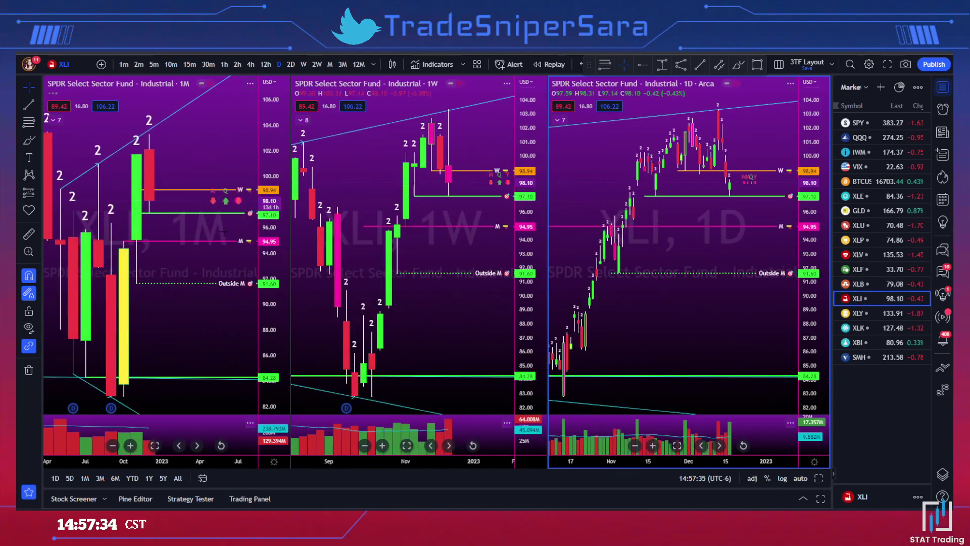
Drag XLI's W level on the weekly chart from 98.94 down to 97.14.
click(247, 148)
scroll(480, 121, down, 3)
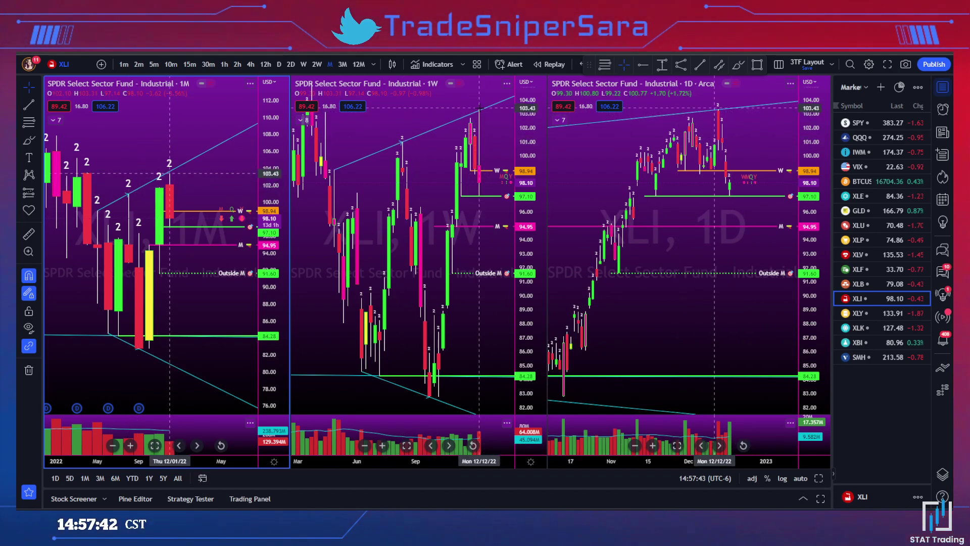
scroll(467, 162, up, 3)
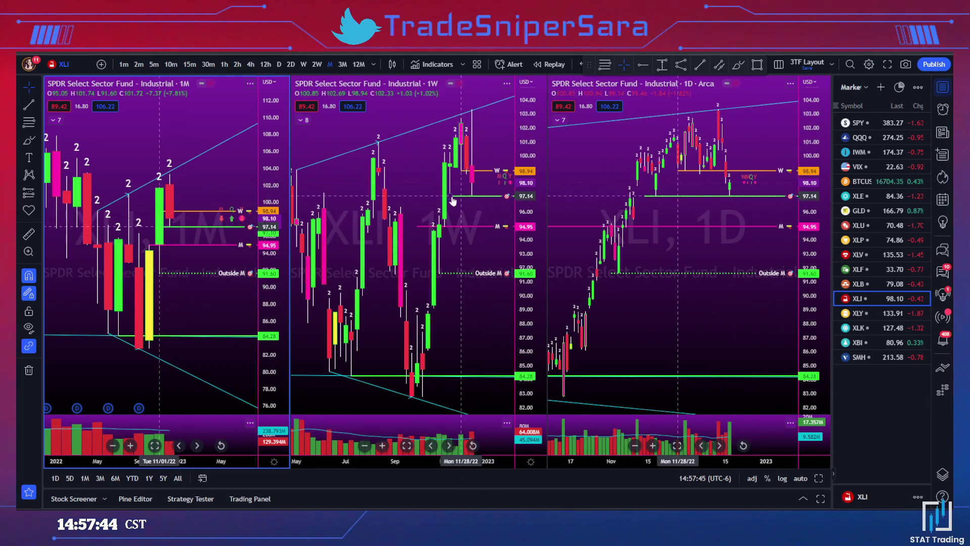
scroll(475, 167, down, 1)
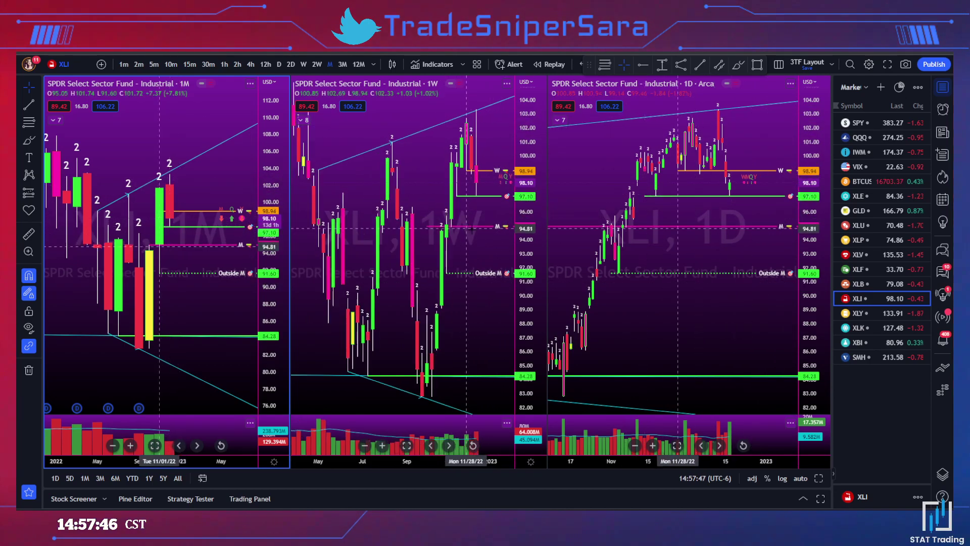
drag(478, 171, 476, 196)
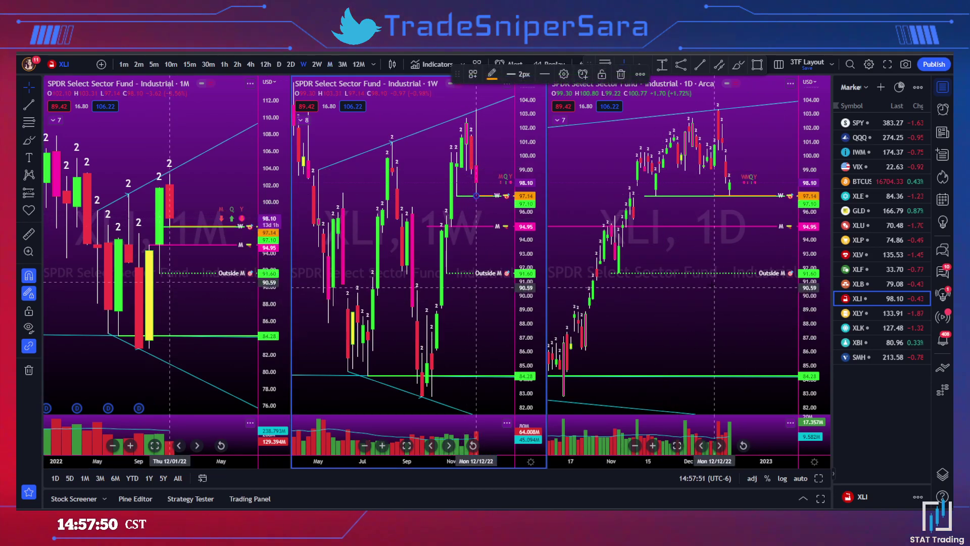
scroll(486, 312, up, 1)
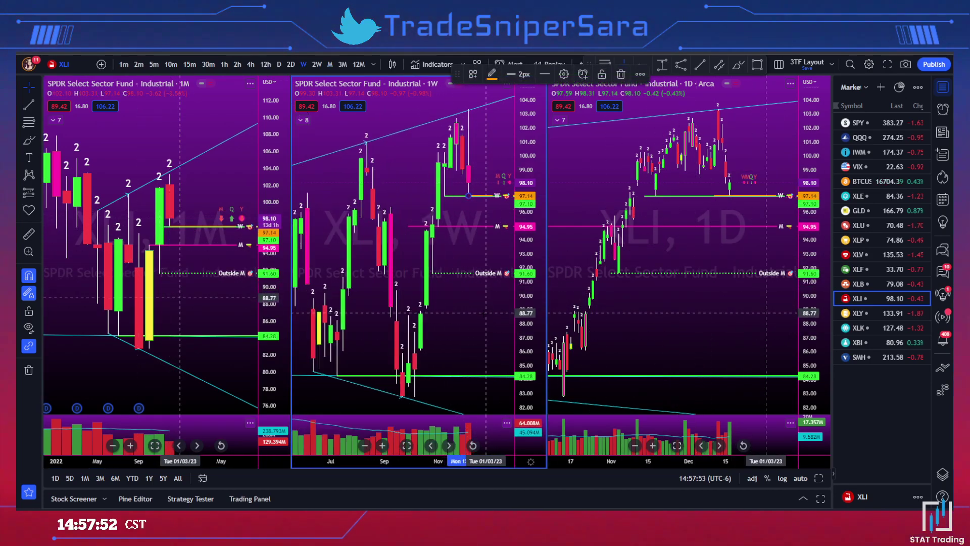
scroll(486, 312, up, 2)
click(448, 235)
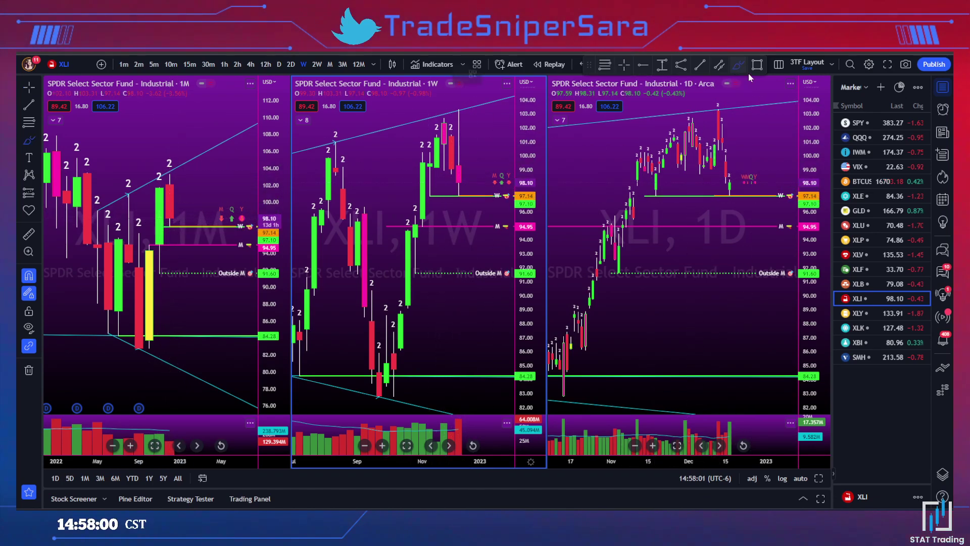
Sketch a projected drop toward 95.16 on the daily chart and pan along time.
click(738, 65)
drag(752, 172, 776, 222)
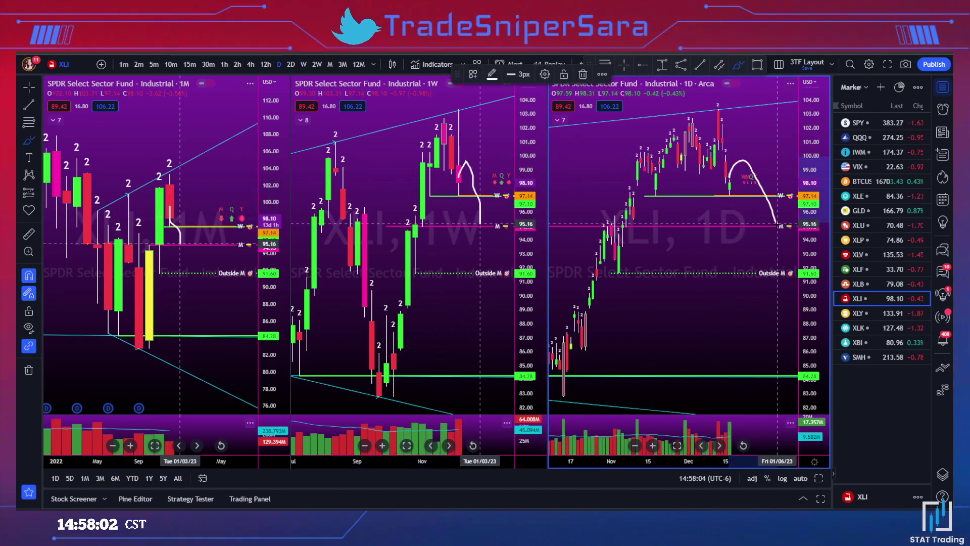
key(Escape)
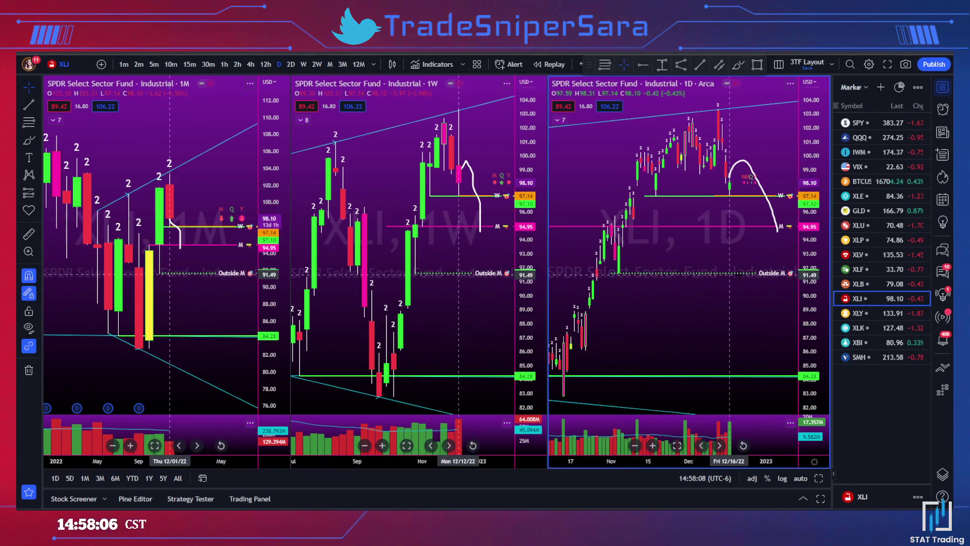
scroll(755, 303, down, 2)
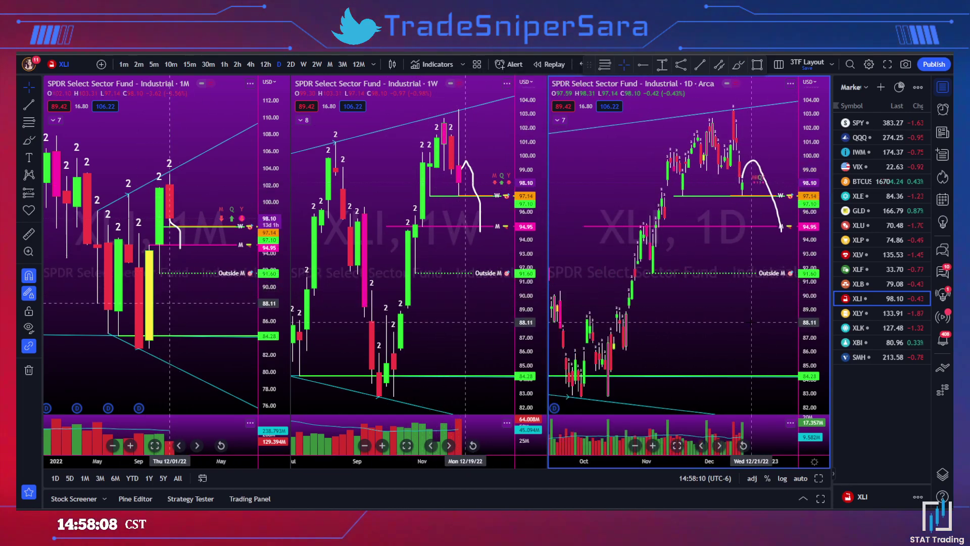
drag(748, 322, 710, 321)
scroll(756, 308, up, 1)
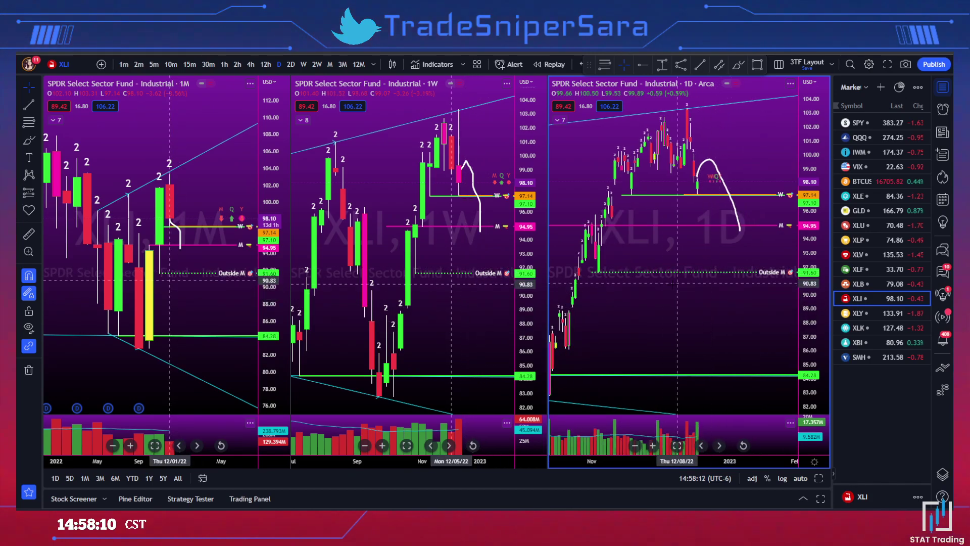
scroll(677, 285, down, 1)
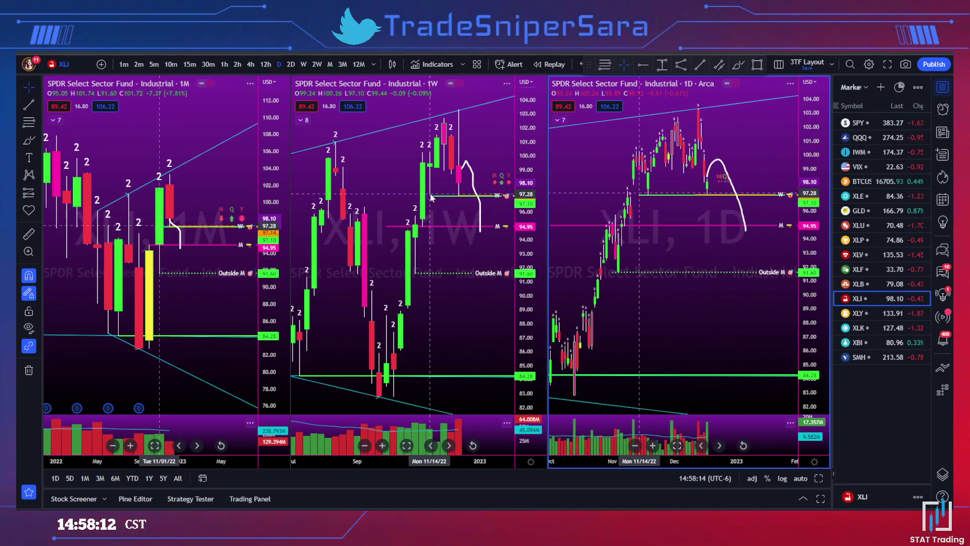
Duplicate the green ray, keep a copy at 97.10, stretch the daily scale, and switch to XLY.
mouse_move(640, 199)
mouse_down()
mouse_move(639, 243)
mouse_move(652, 195)
mouse_up()
key(ctrl+c)
key(ctrl+v)
click(713, 287)
scroll(735, 295, up, 1)
drag(815, 298, 816, 273)
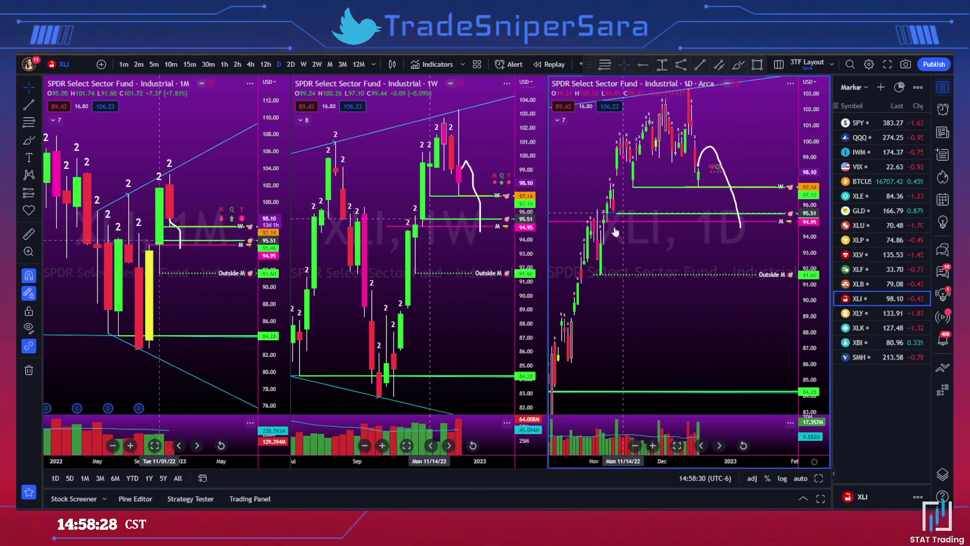
scroll(204, 285, down, 2)
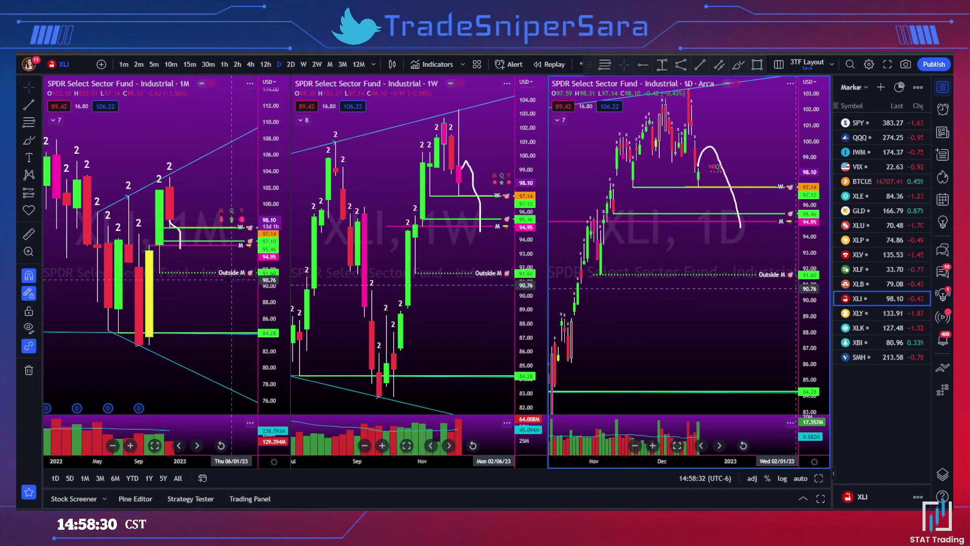
key(Down)
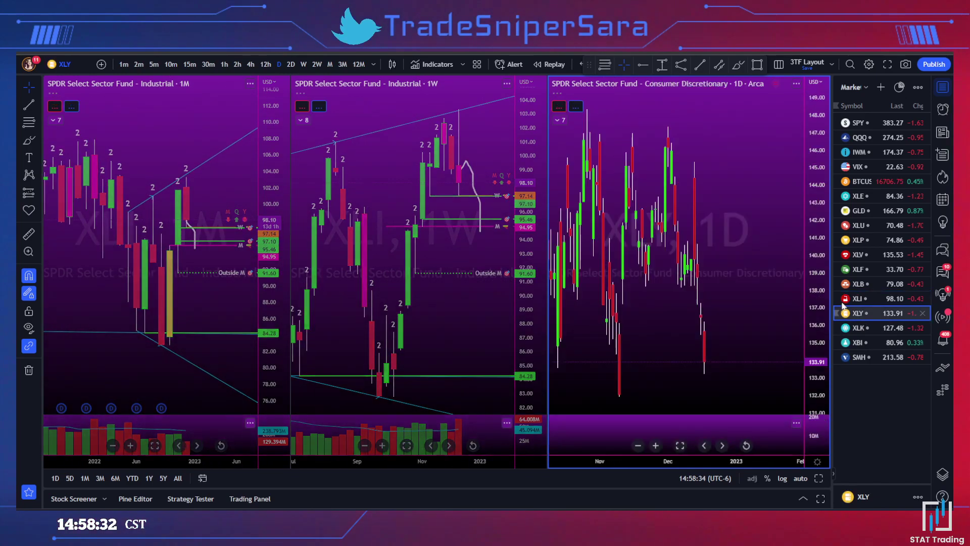
scroll(215, 204, up, 3)
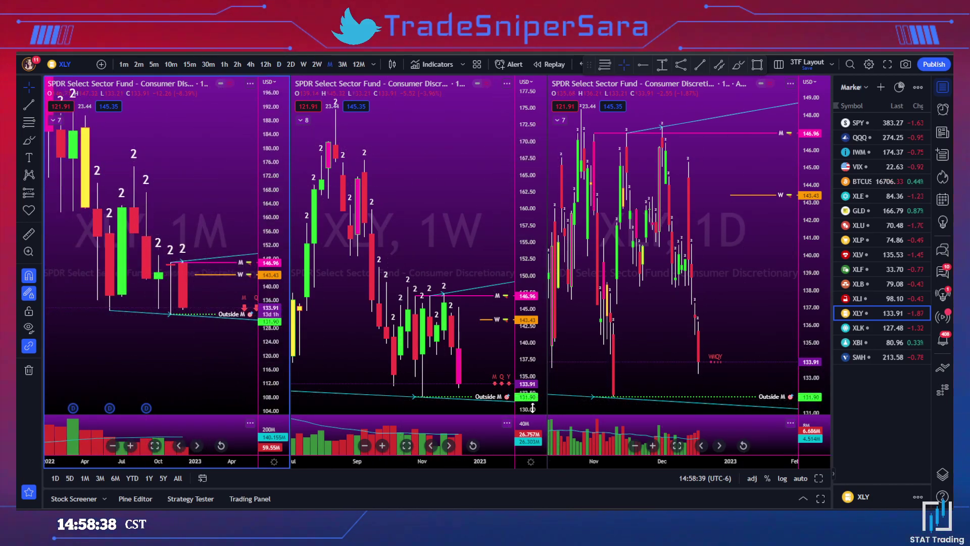
scroll(727, 275, down, 2)
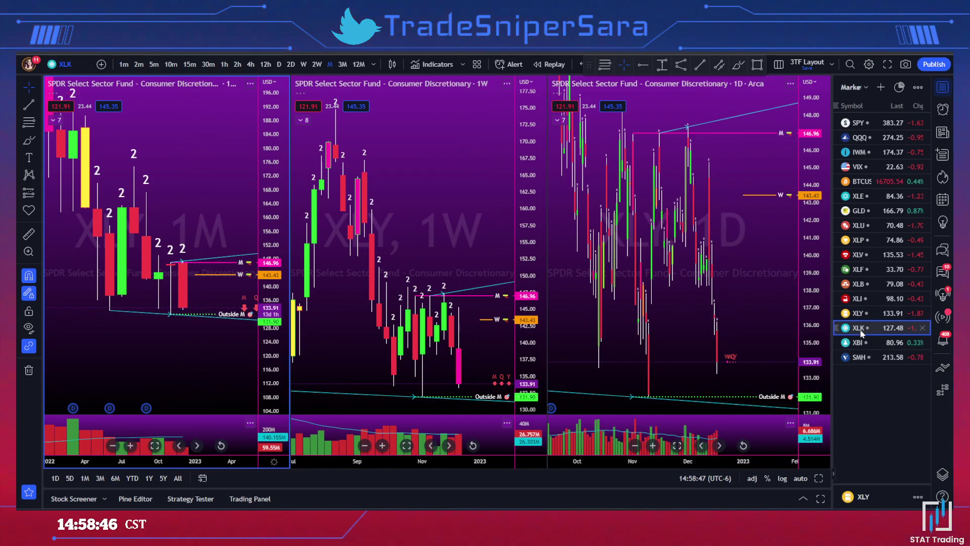
Load XLK on all three charts and recentre the monthly chart's candles.
click(859, 328)
scroll(211, 225, down, 4)
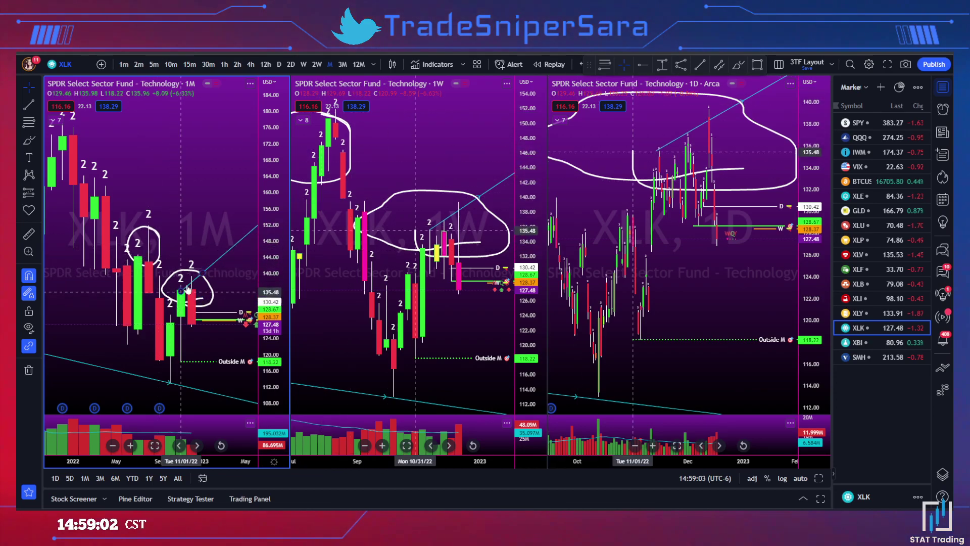
scroll(182, 323, down, 1)
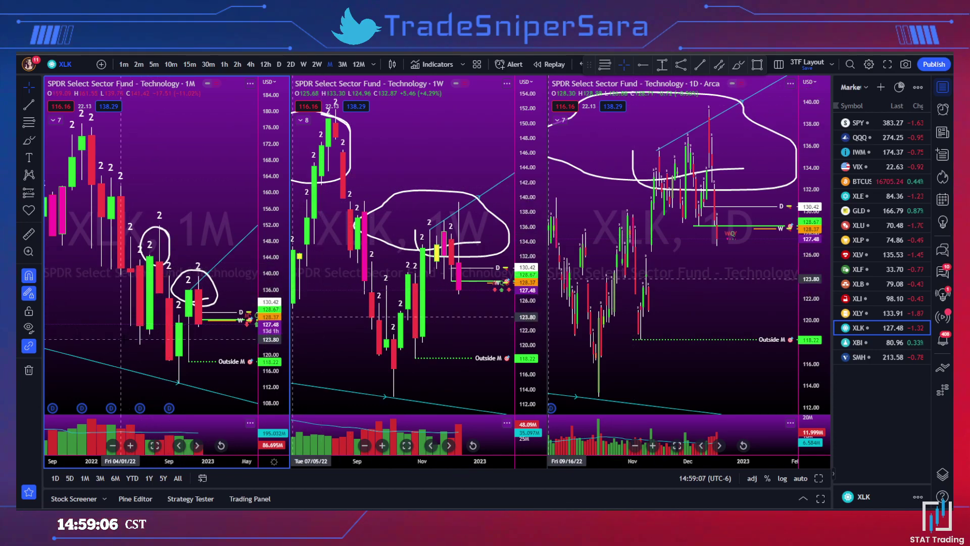
scroll(203, 349, up, 1)
scroll(205, 343, up, 1)
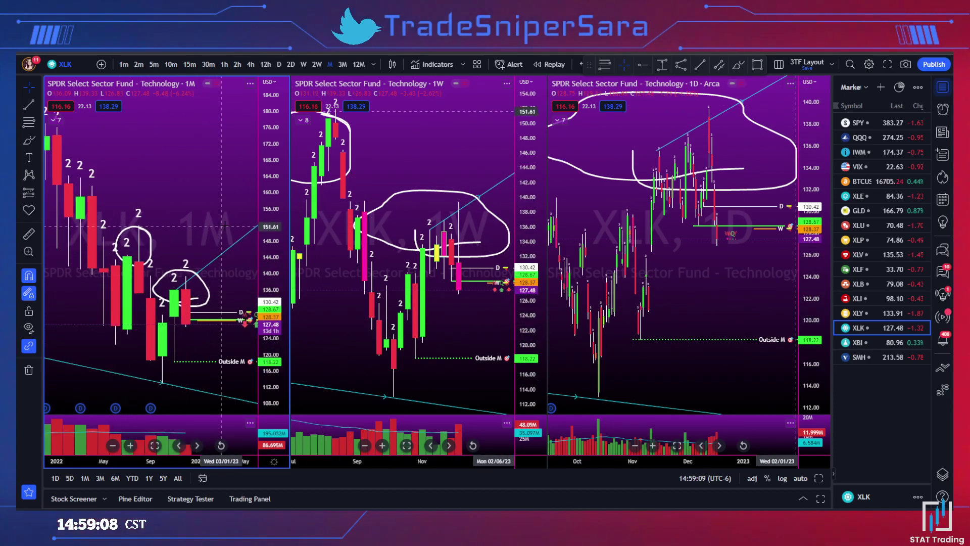
drag(223, 220, 221, 191)
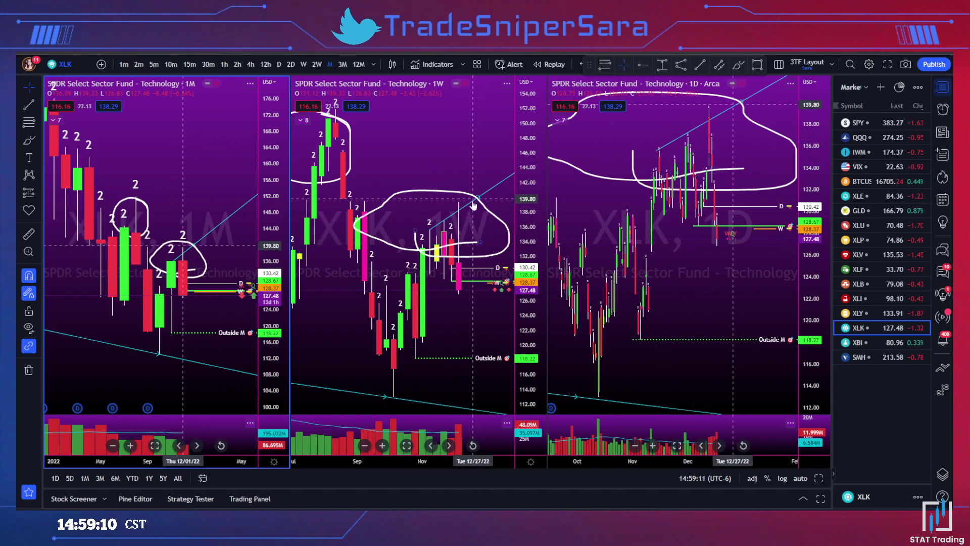
Draw a short trend line on XLK's daily chart.
click(700, 64)
click(663, 215)
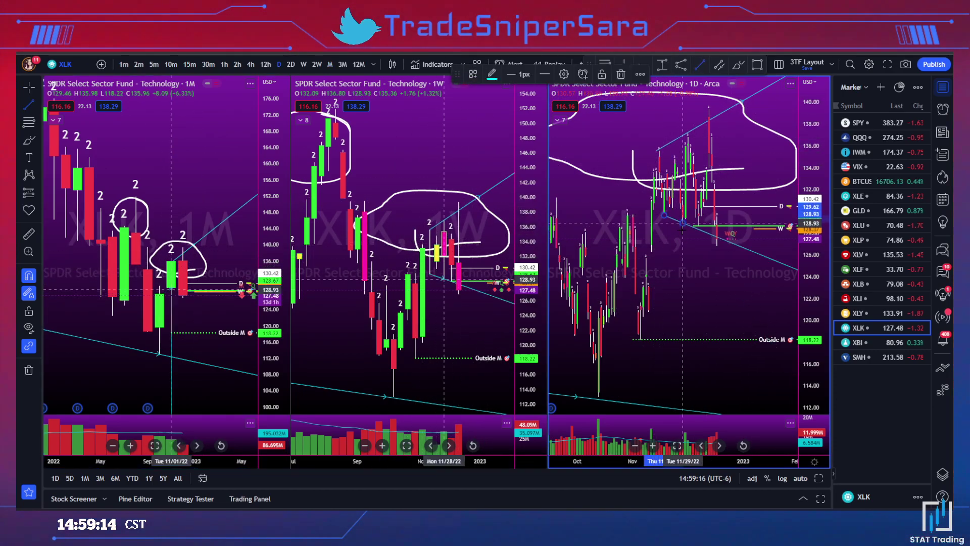
click(682, 223)
scroll(626, 162, up, 2)
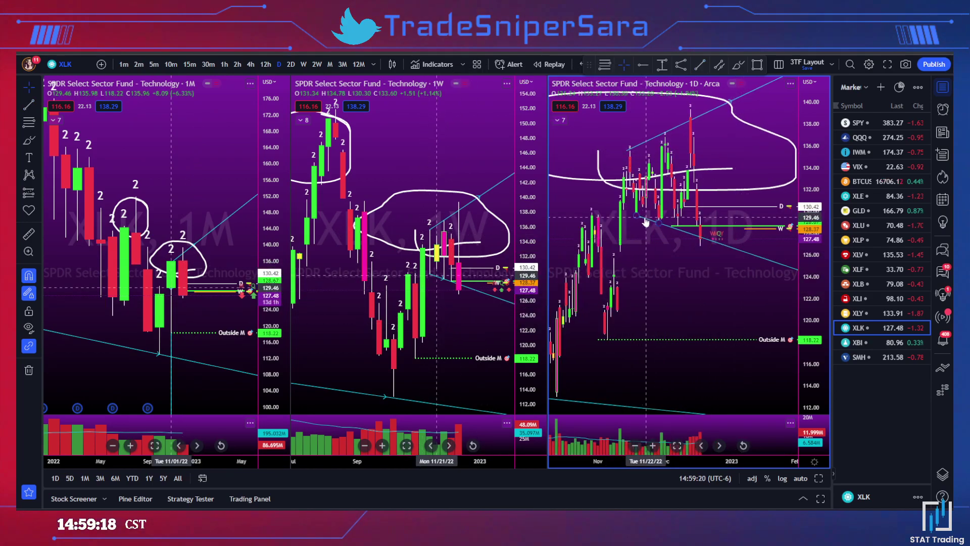
scroll(640, 213, up, 2)
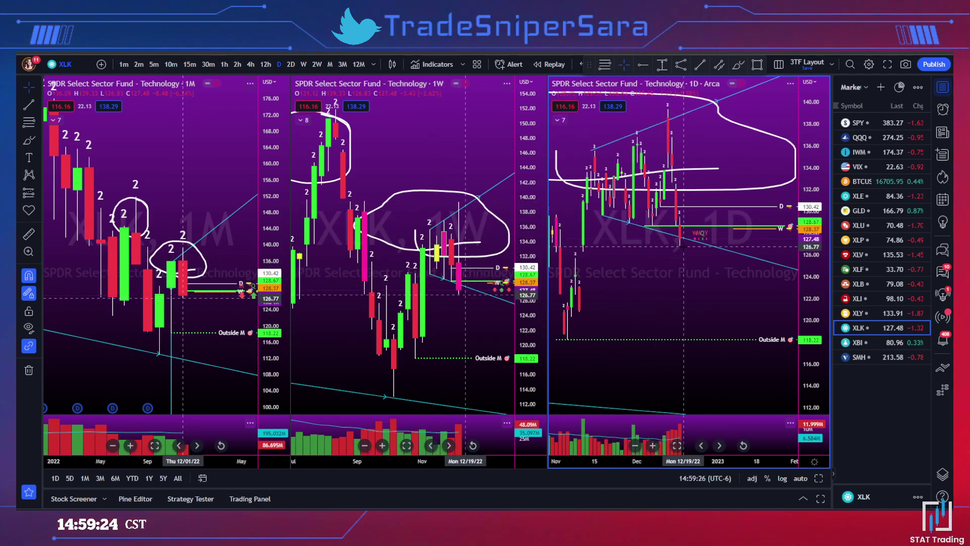
Delete the white sketch from the weekly chart.
click(404, 202)
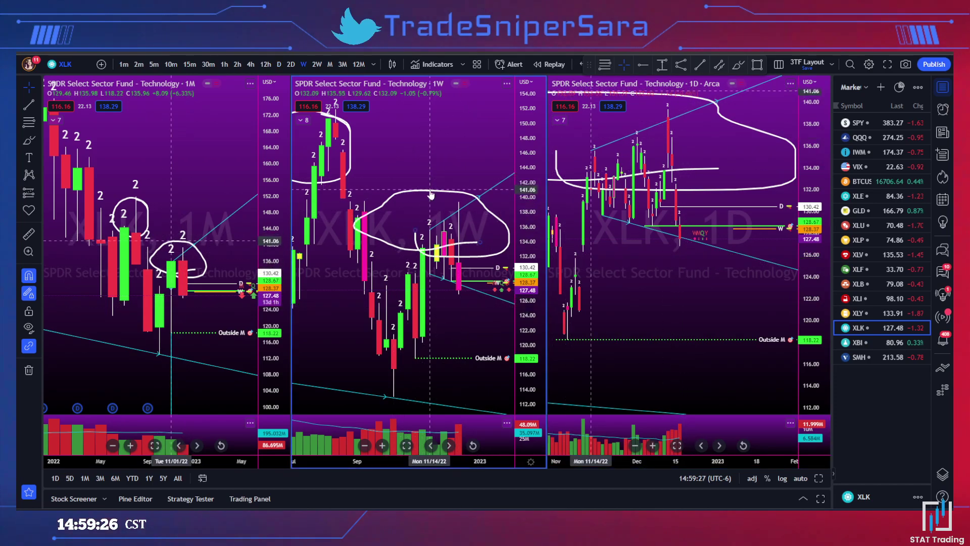
key(Delete)
click(206, 195)
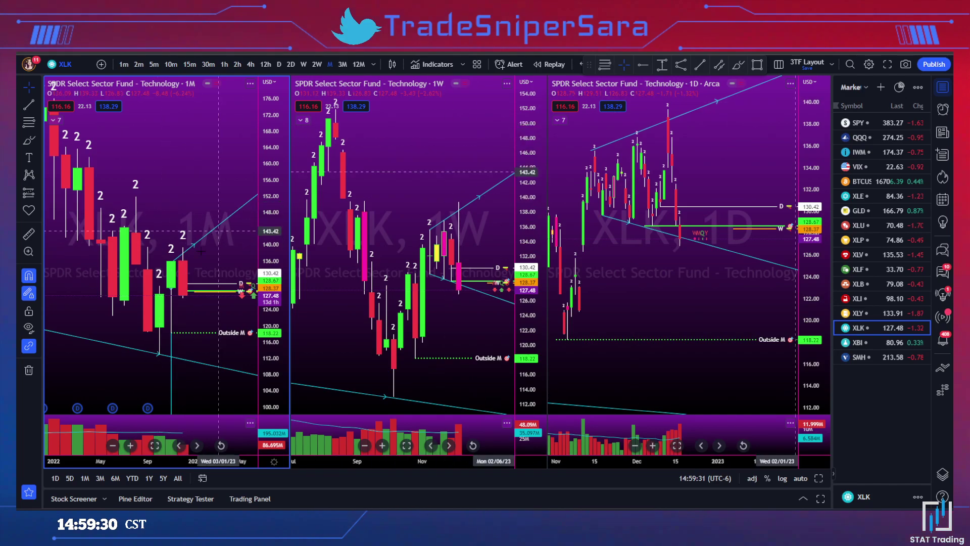
scroll(490, 306, up, 2)
scroll(745, 316, down, 1)
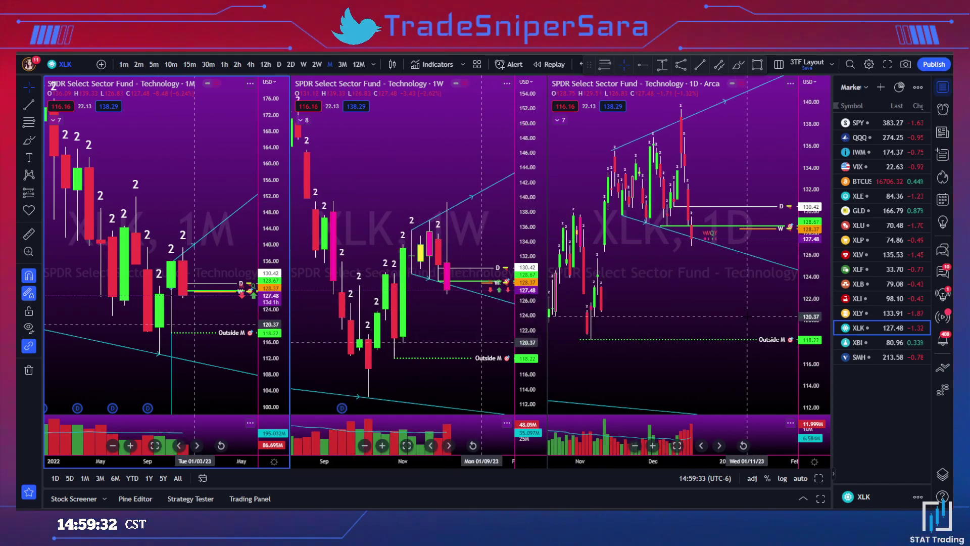
Add a horizontal level at 123.09 on the daily chart styled with the Gap template.
click(705, 246)
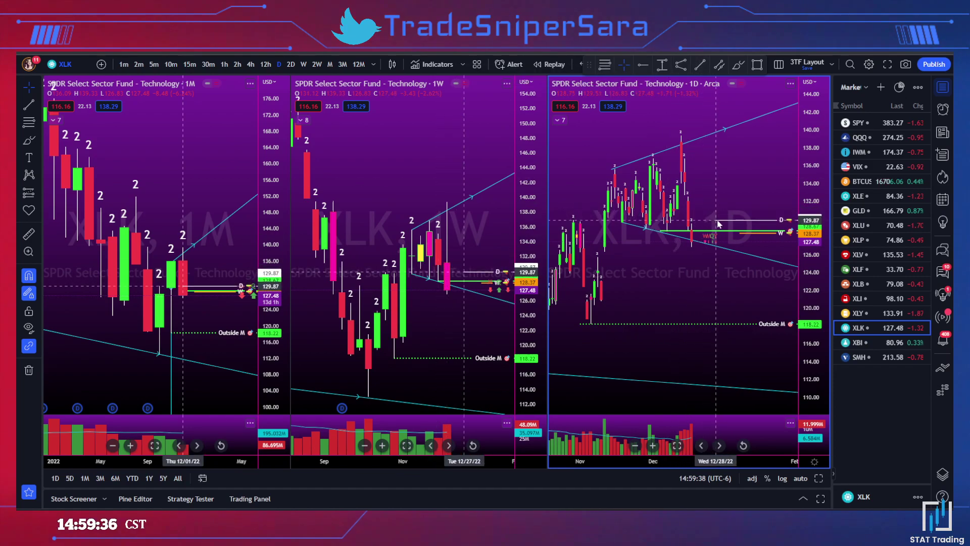
click(717, 221)
click(645, 62)
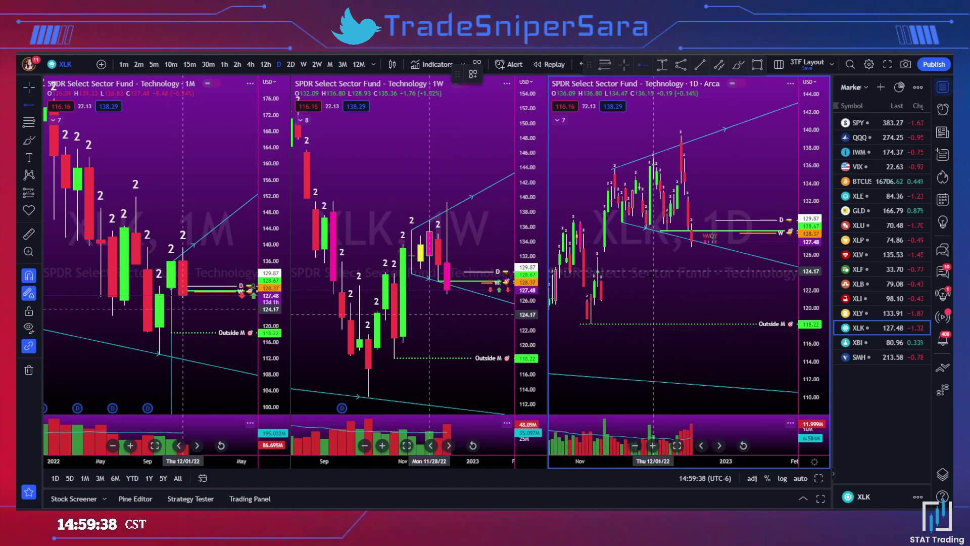
click(601, 280)
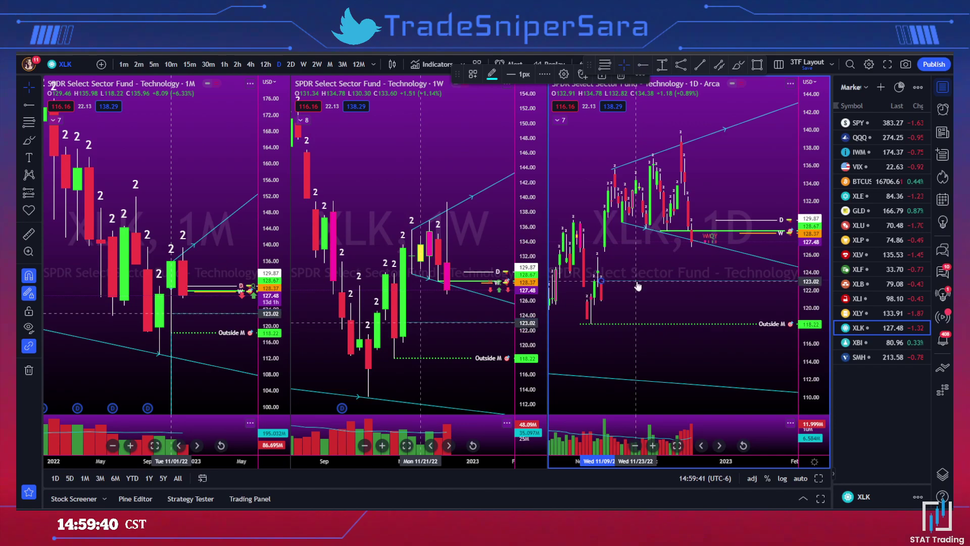
right_click(637, 285)
mouse_move(763, 300)
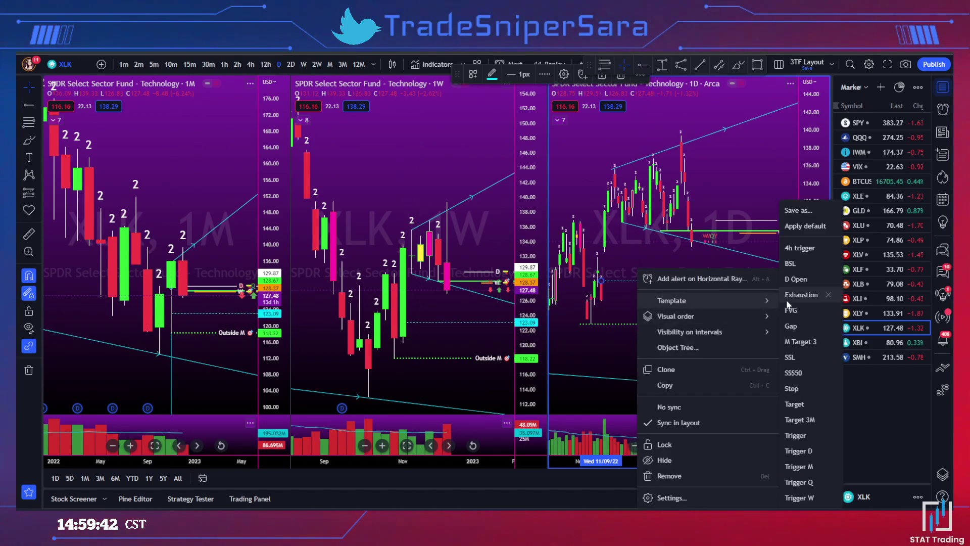
click(794, 327)
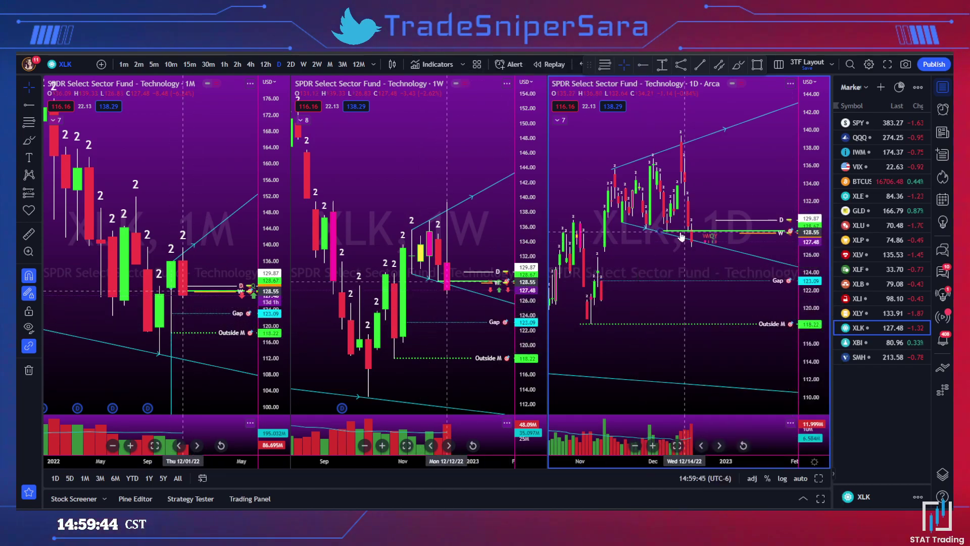
Place a green level near 126.20 and move the W line to the last weekly low.
click(660, 248)
drag(660, 249, 605, 253)
click(653, 298)
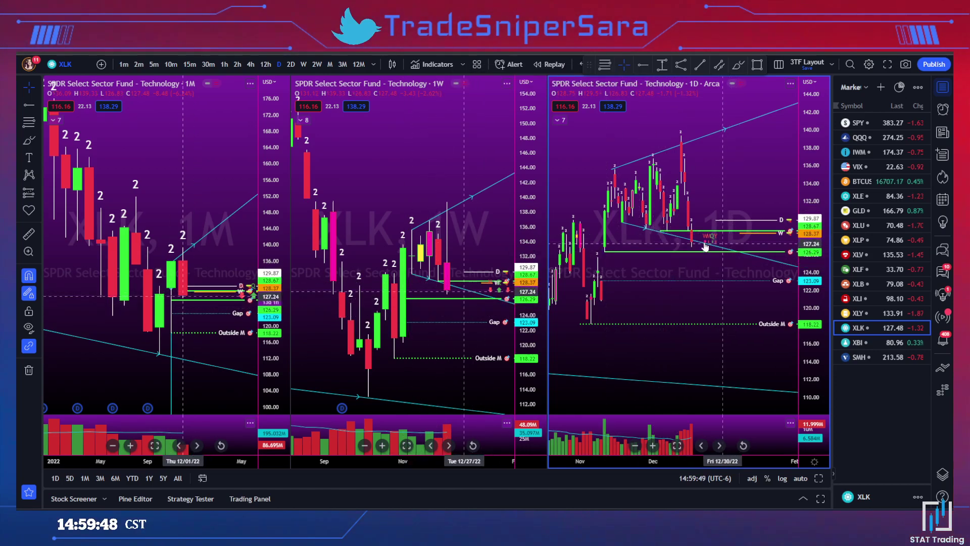
drag(480, 285, 447, 295)
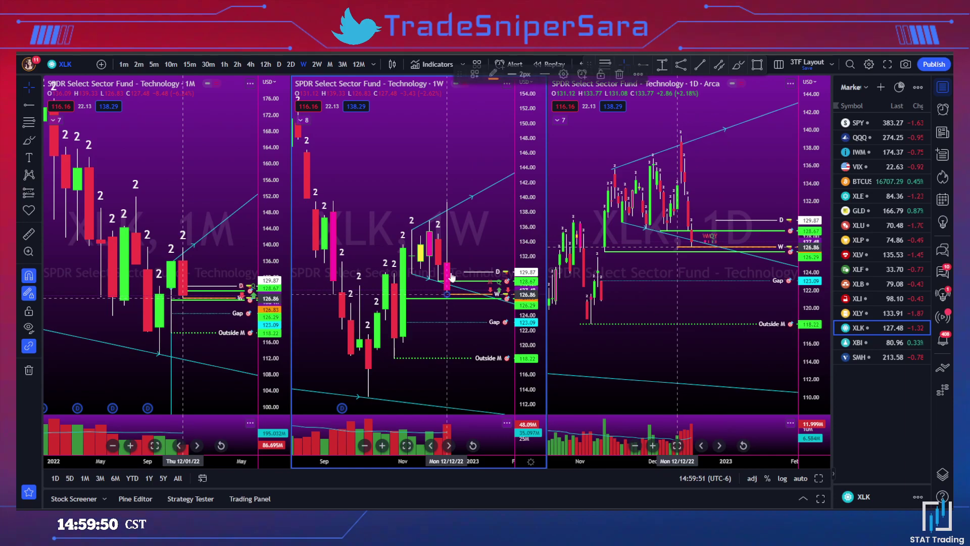
click(465, 267)
scroll(485, 240, up, 2)
drag(485, 240, 479, 164)
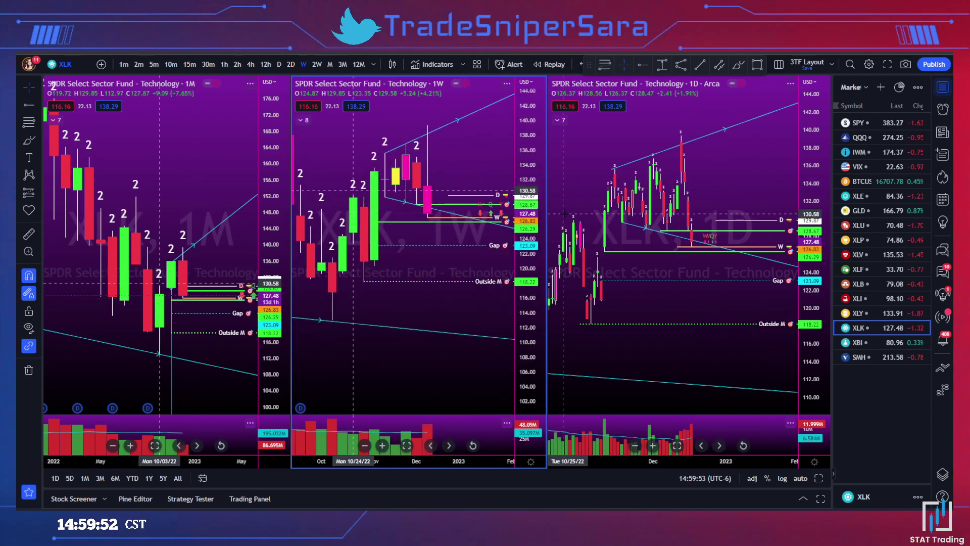
Move the green level from 128.63 down to 120.58, then load XBI.
drag(814, 363, 819, 317)
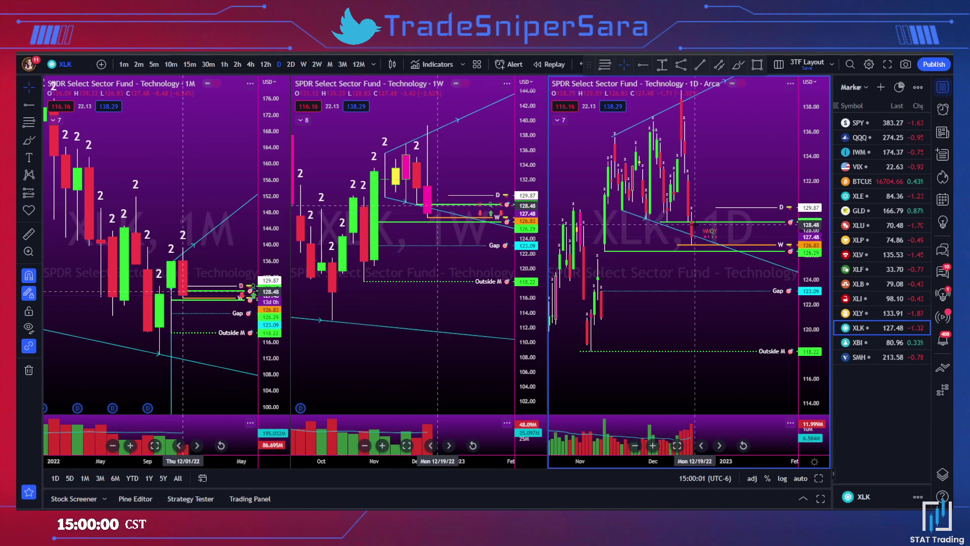
drag(689, 225, 603, 320)
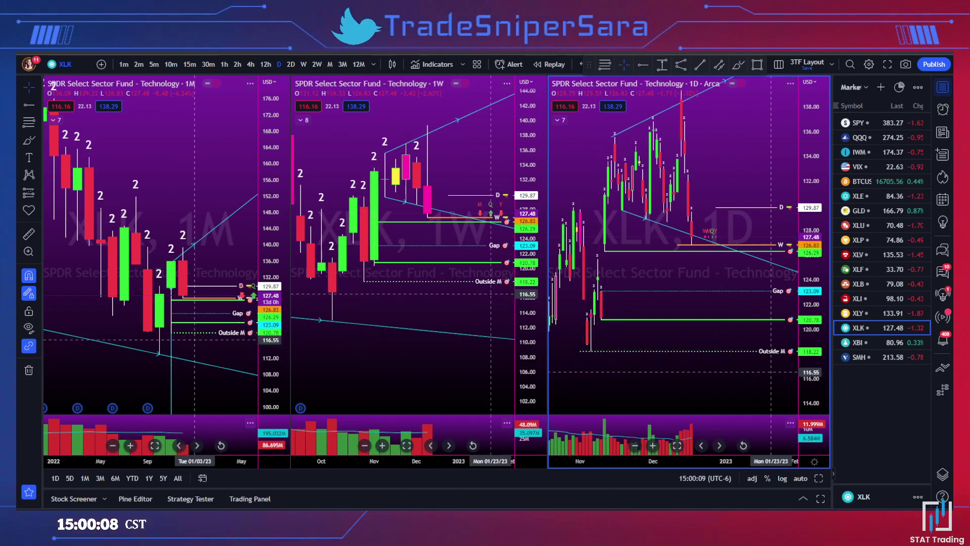
click(879, 343)
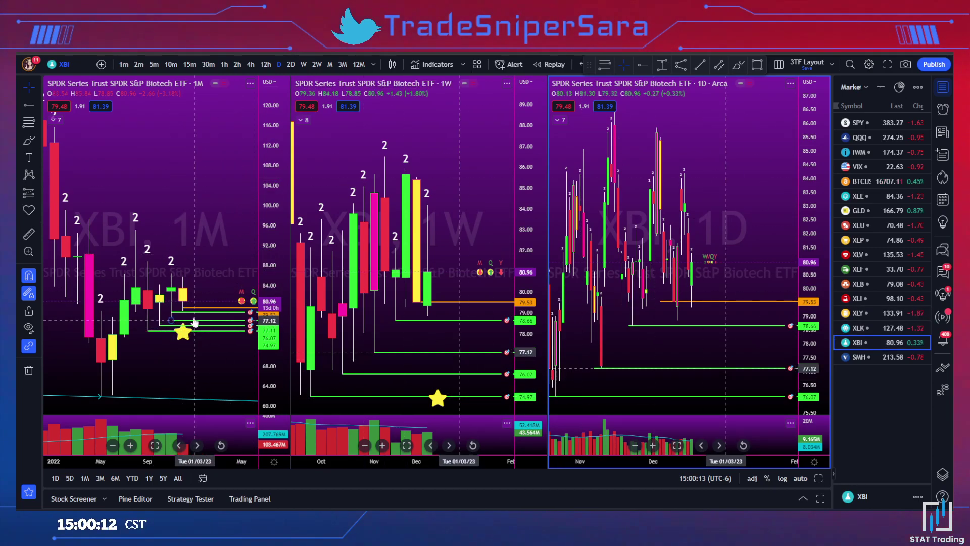
scroll(209, 288, down, 2)
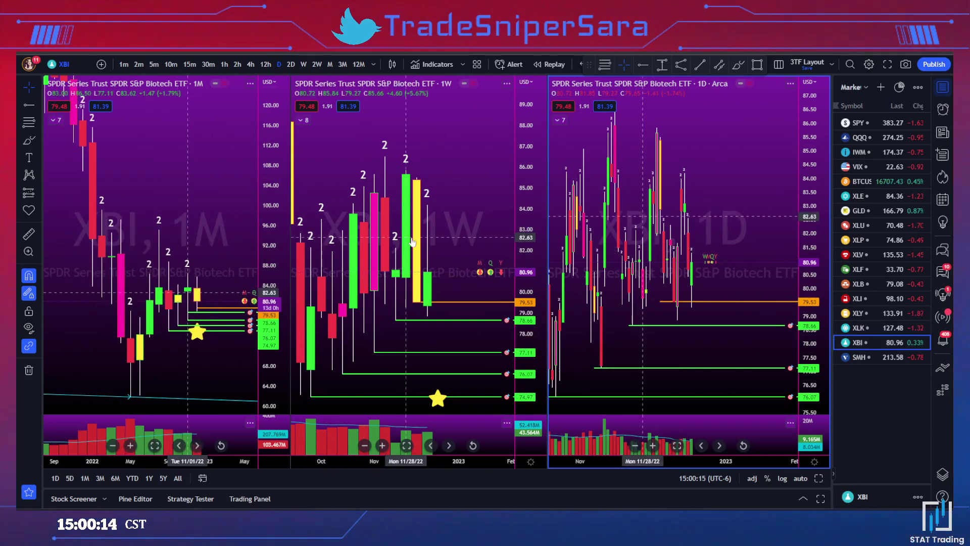
scroll(469, 222, down, 3)
drag(521, 131, 513, 234)
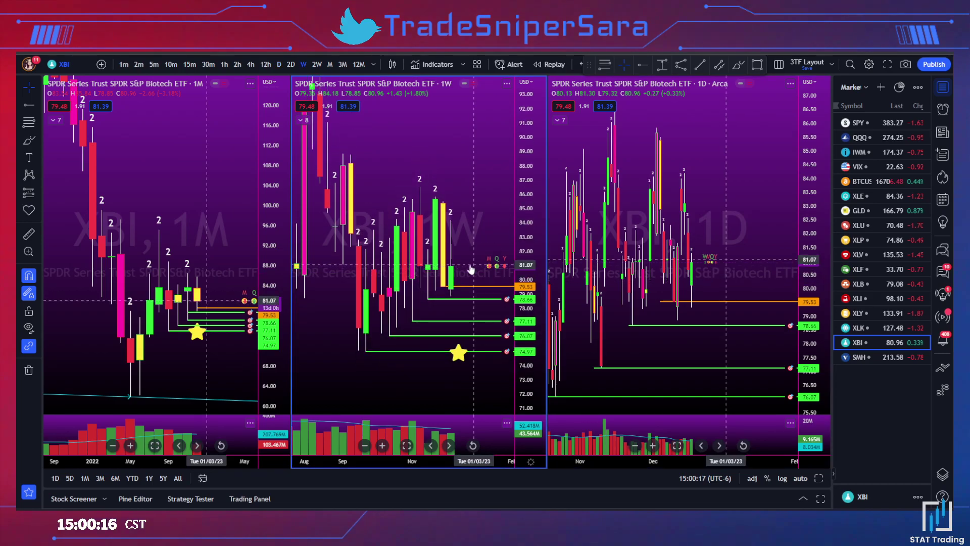
scroll(472, 259, up, 1)
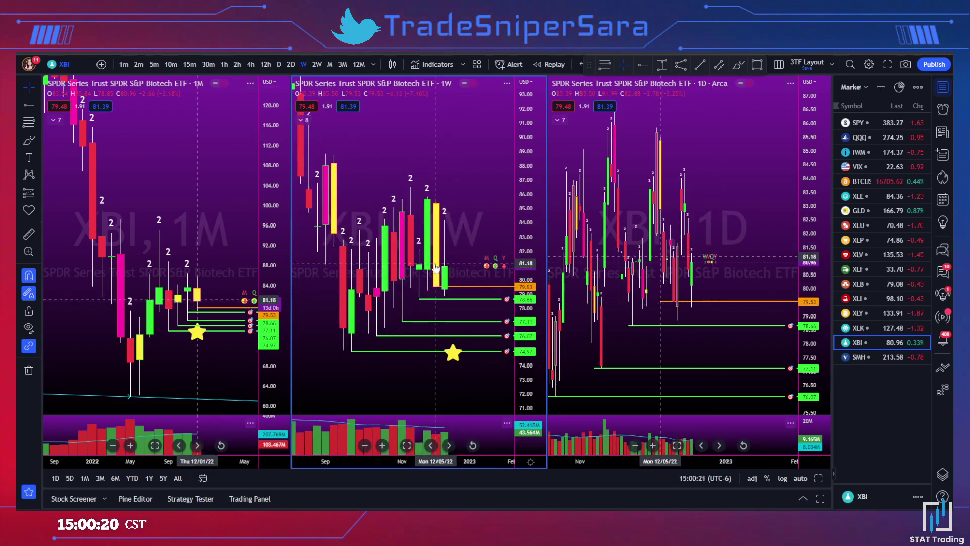
drag(461, 260, 463, 217)
drag(525, 343, 525, 294)
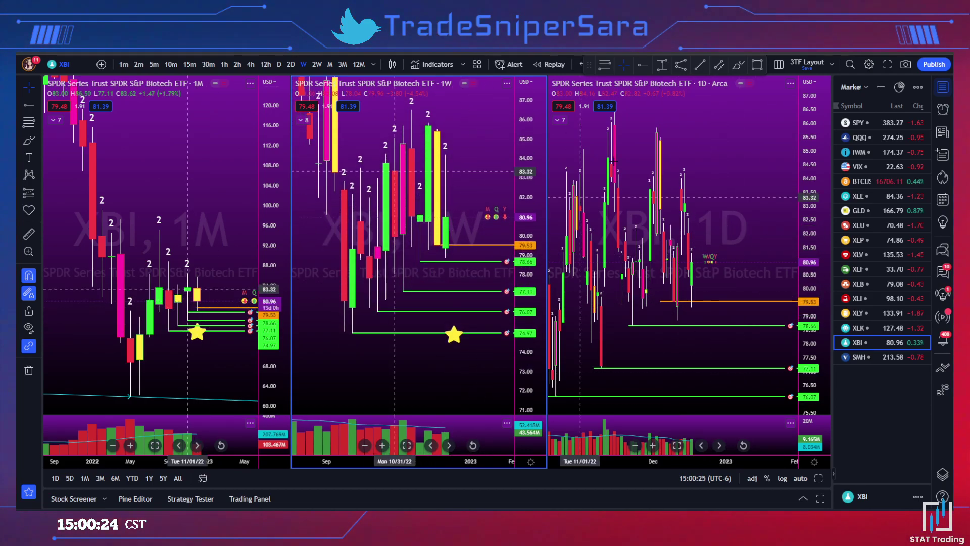
click(446, 246)
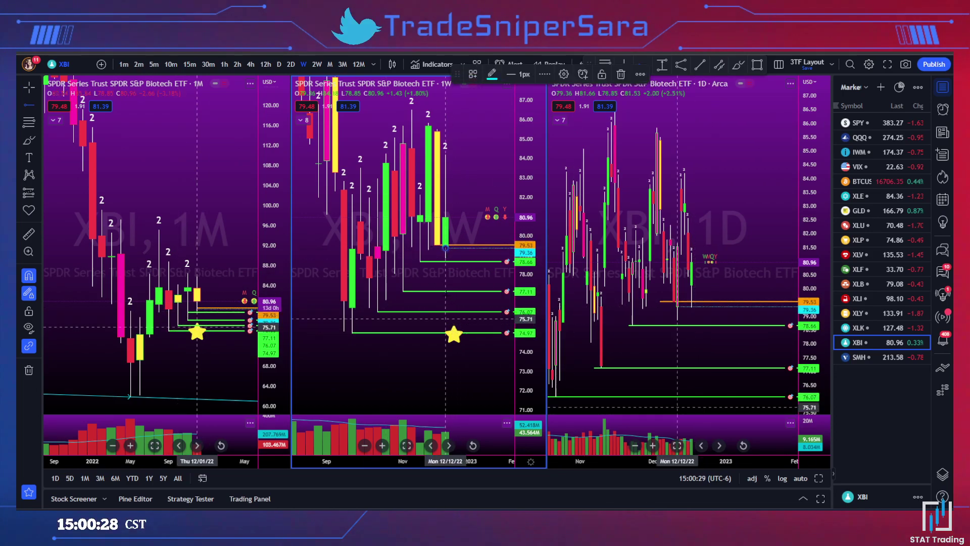
Apply the D Open template to the XBI ray, then delete the D Open line at 79.37.
right_click(460, 252)
mouse_move(586, 281)
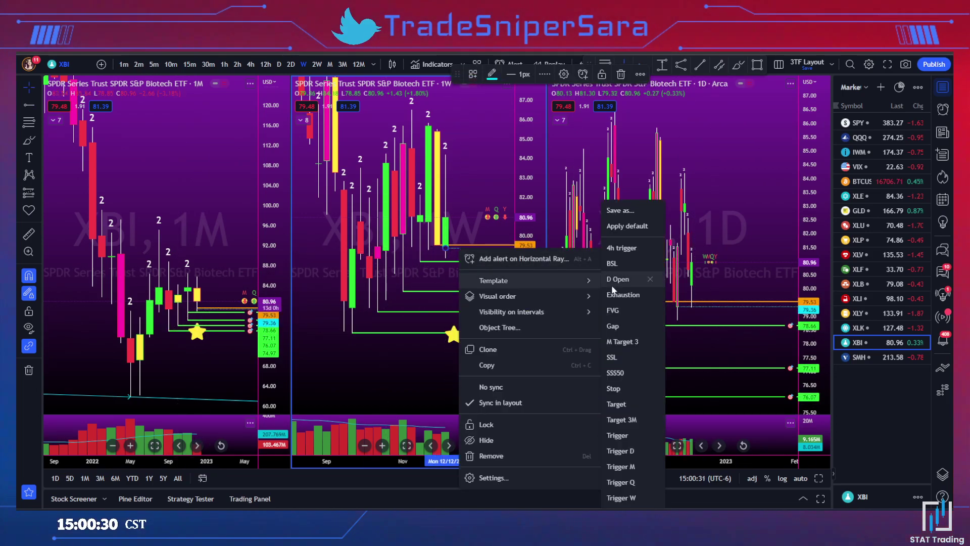
click(618, 279)
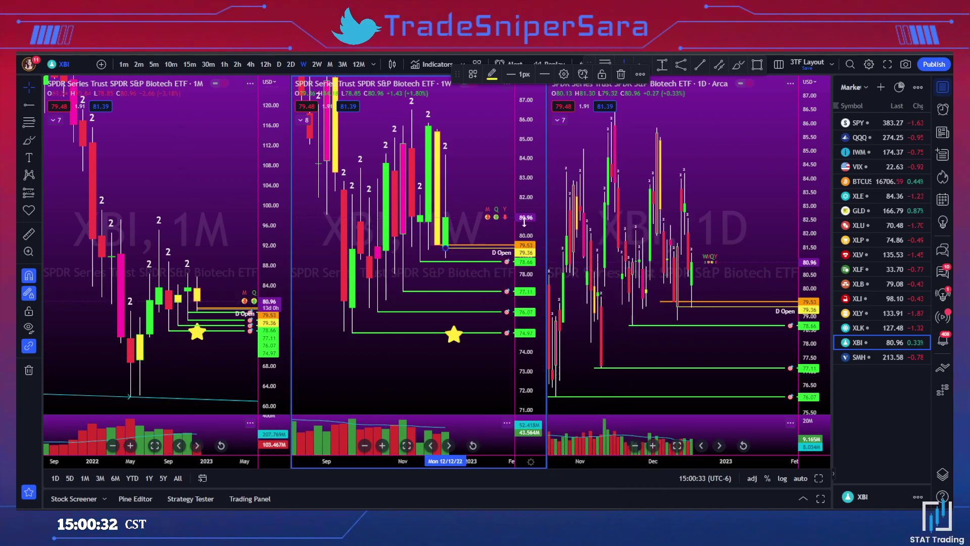
click(483, 182)
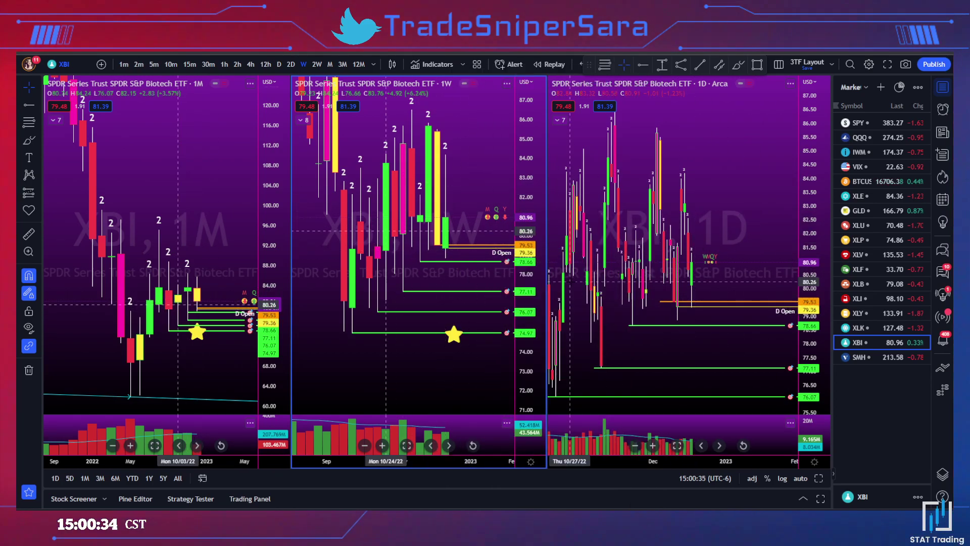
click(449, 249)
key(Delete)
Squeeze the weekly chart's price range and zoom out to show 2022 through 2023.
scroll(449, 277, up, 1)
scroll(445, 253, down, 1)
drag(542, 150, 531, 282)
scroll(470, 308, down, 3)
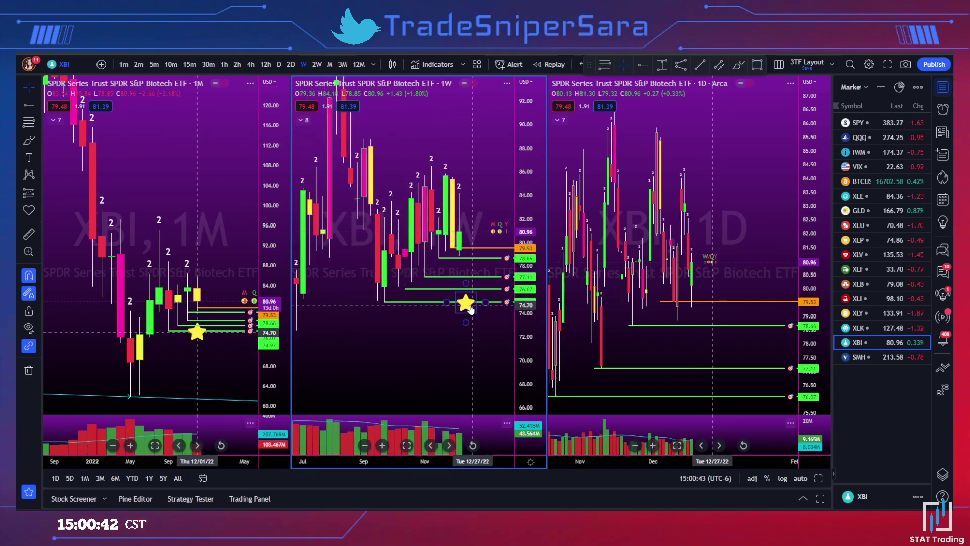
scroll(464, 242, down, 3)
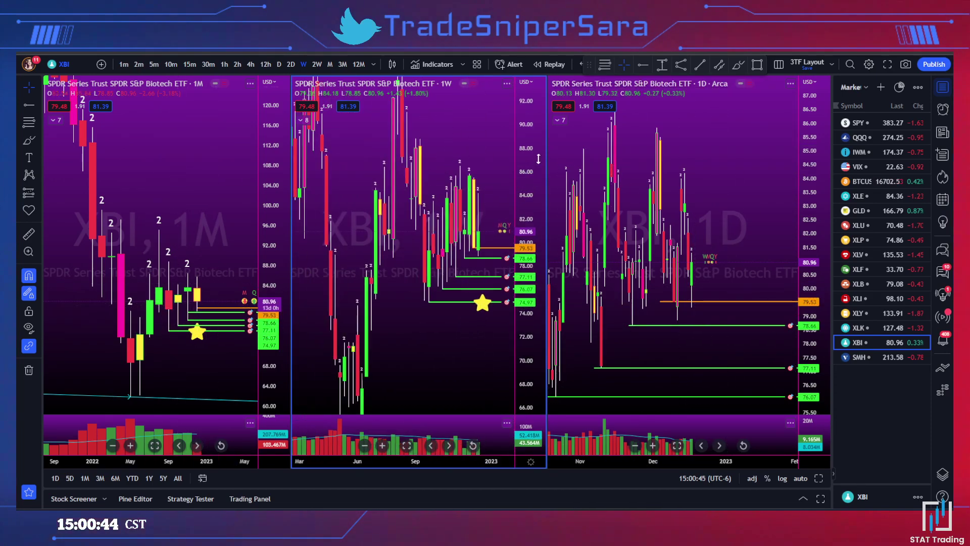
scroll(467, 243, down, 4)
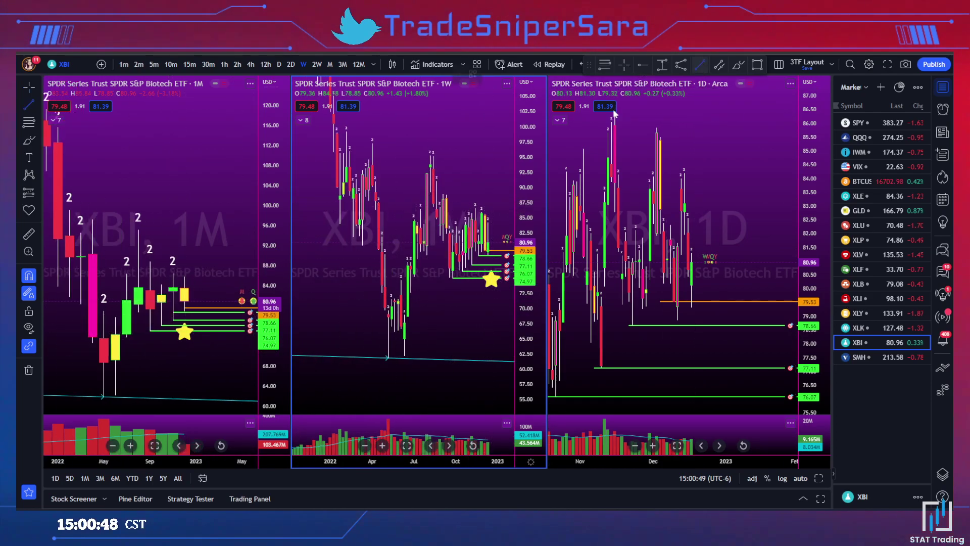
Draw a falling trendline from the monthly swing high and a rising one from the monthly low.
click(138, 230)
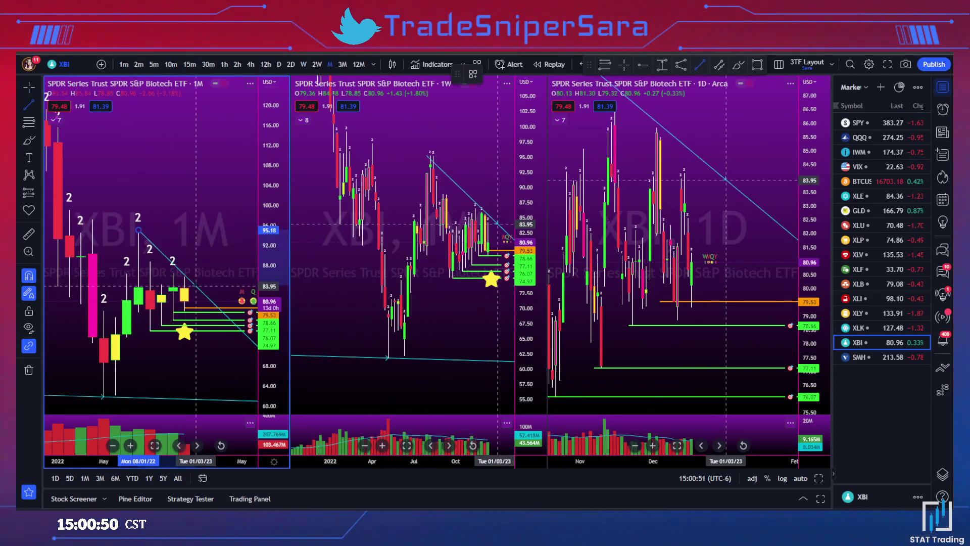
click(184, 277)
click(127, 336)
click(150, 331)
key(Escape)
Draw a rising trendline from the weekly low, extending it to a later low.
scroll(422, 253, up, 4)
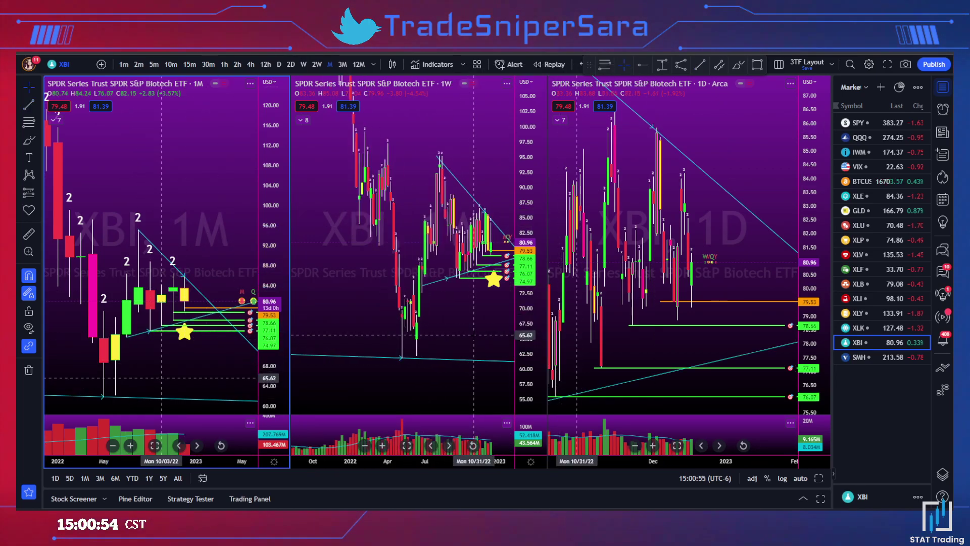
click(366, 294)
click(407, 278)
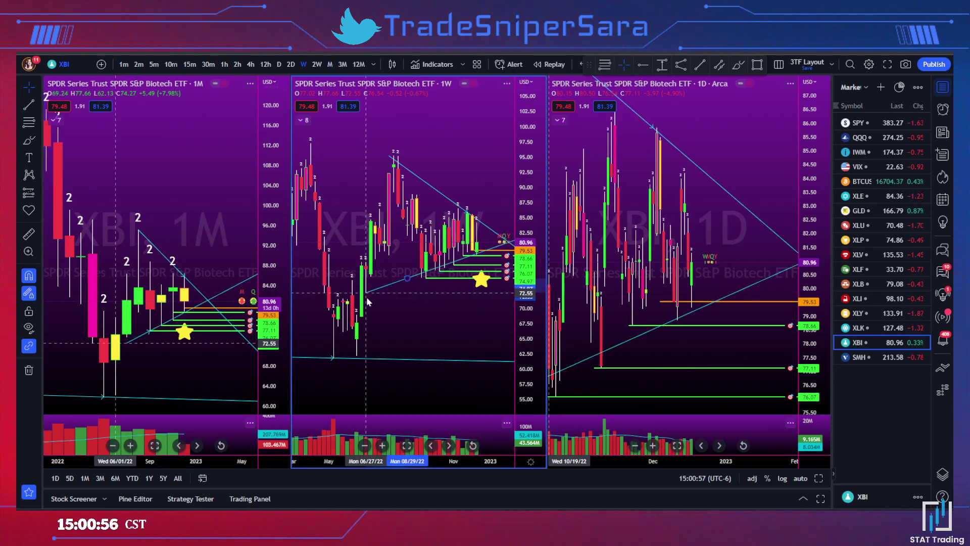
drag(407, 279, 426, 278)
click(452, 325)
scroll(417, 242, up, 1)
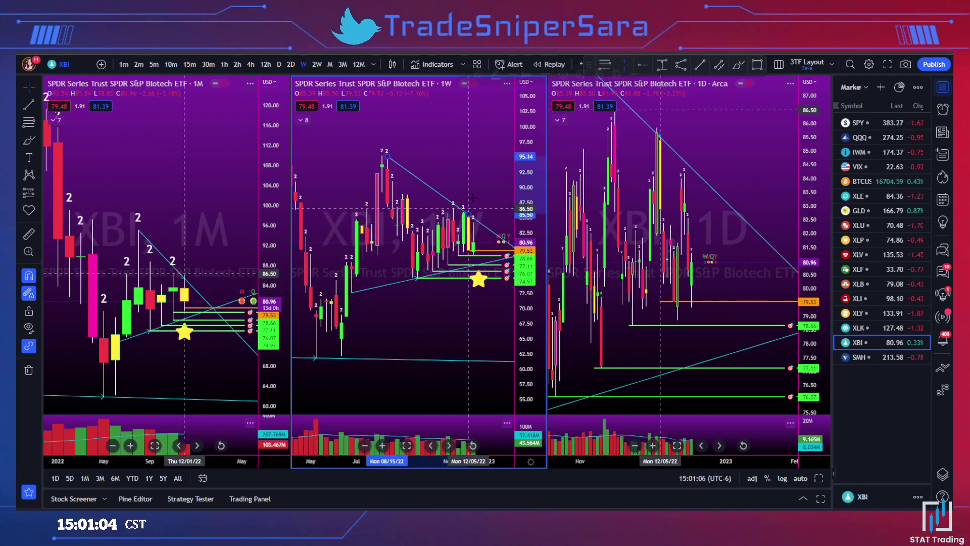
click(756, 65)
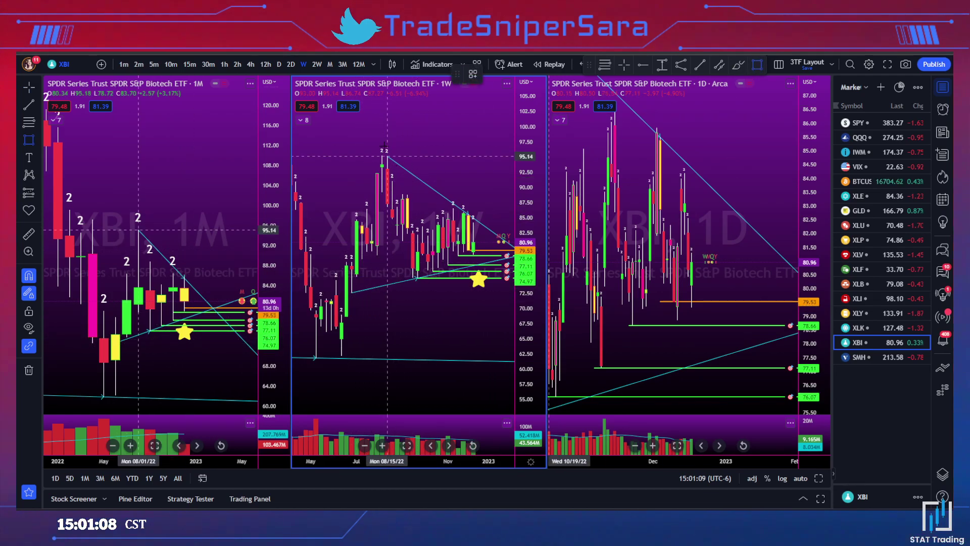
Box the weekly XBI swing from high to low, widen it rightward, then load SMH from the watchlist.
drag(382, 155, 418, 279)
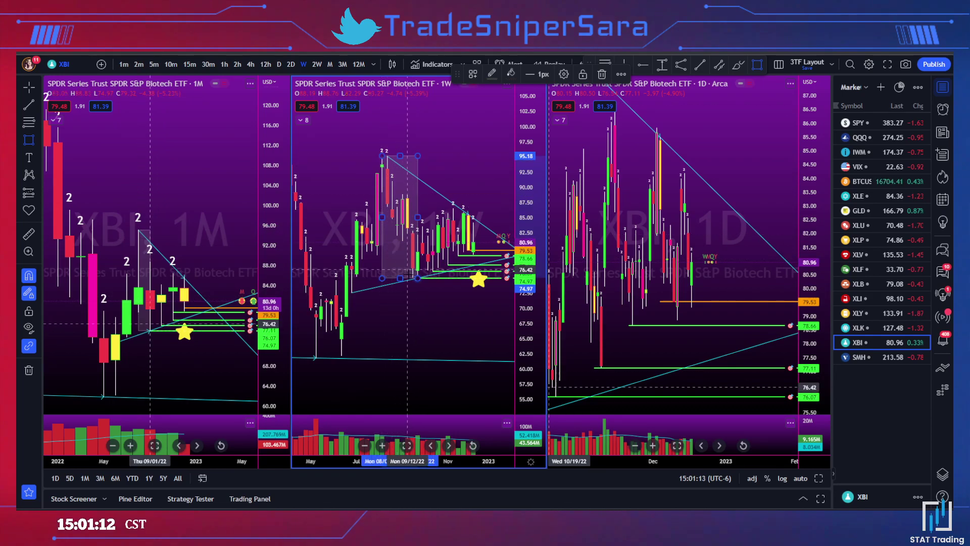
drag(416, 216, 477, 221)
click(478, 220)
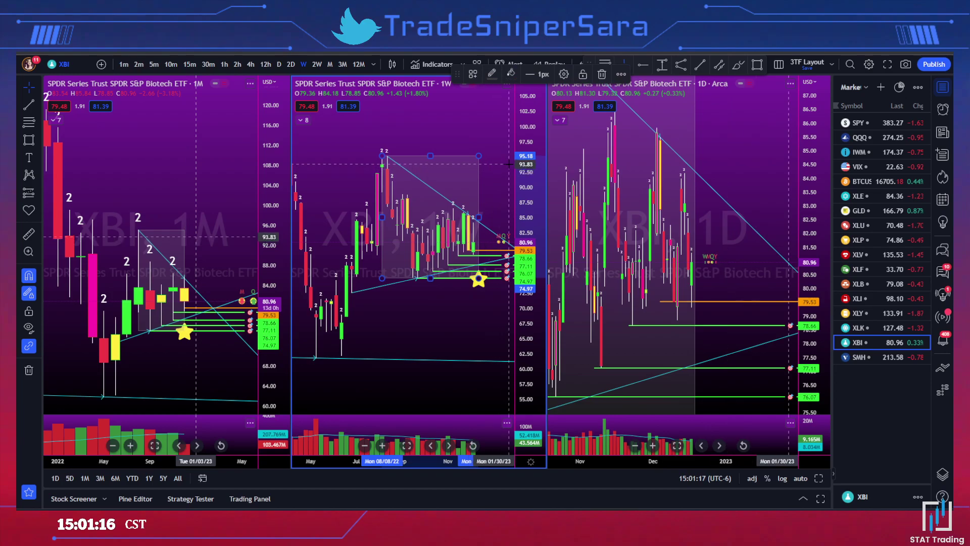
click(511, 175)
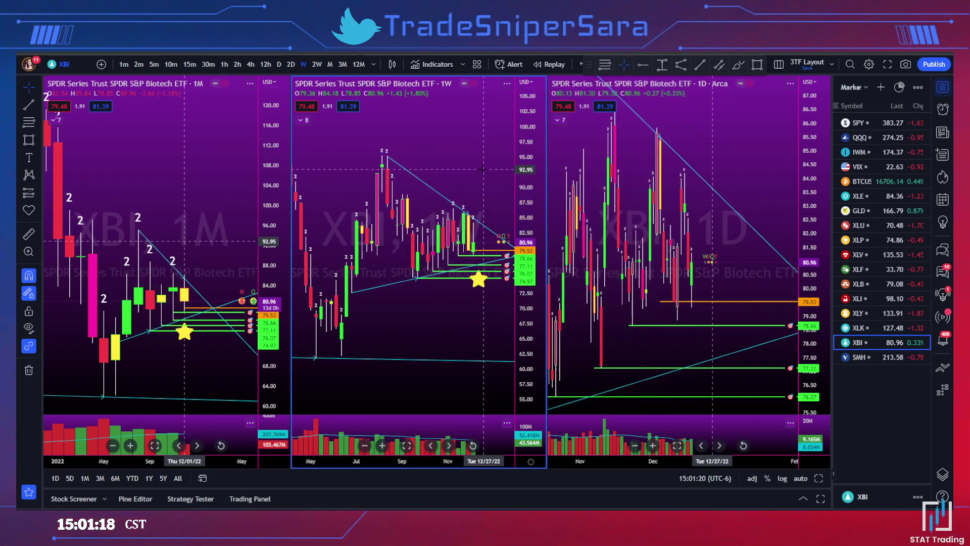
click(874, 357)
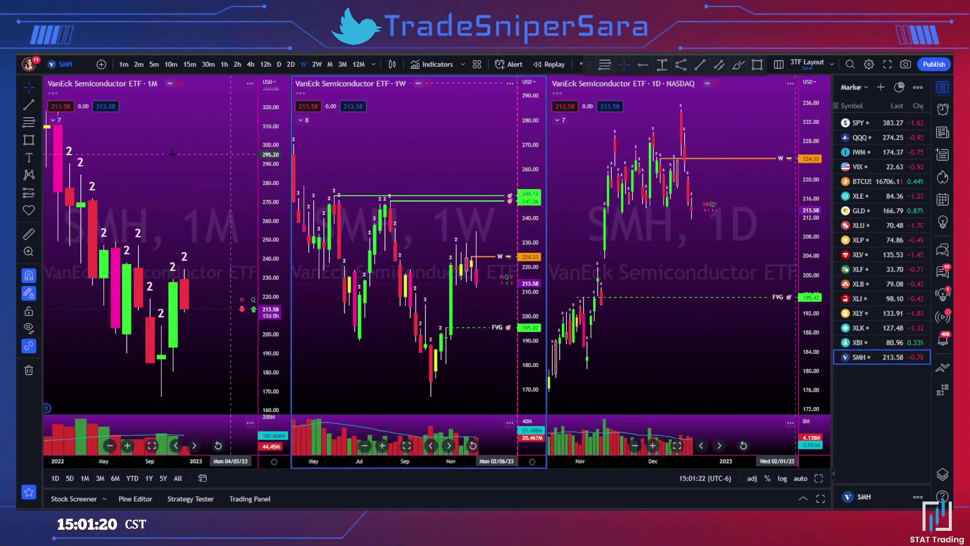
Zoom in on the latest SMH bars on the 1M chart, then the 1W chart.
scroll(161, 379, up, 3)
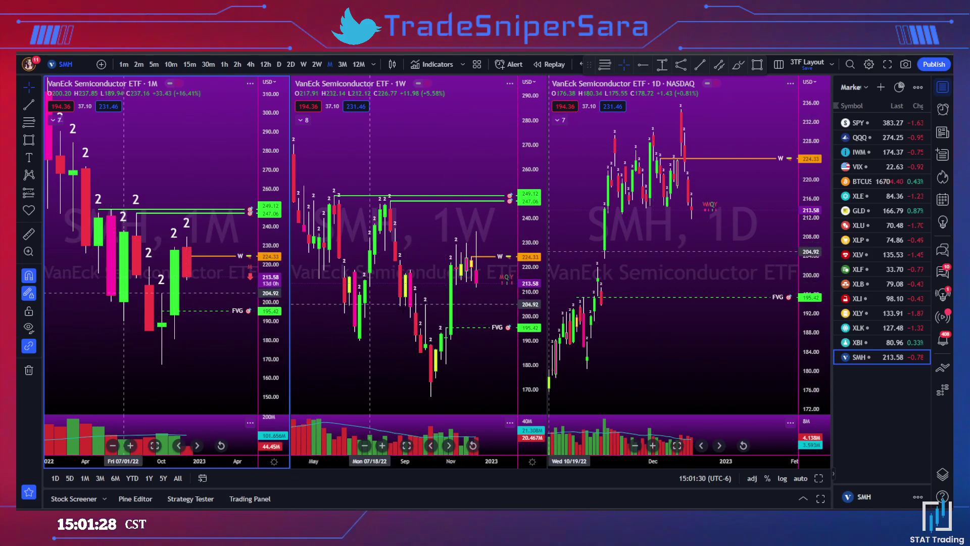
scroll(354, 302, up, 2)
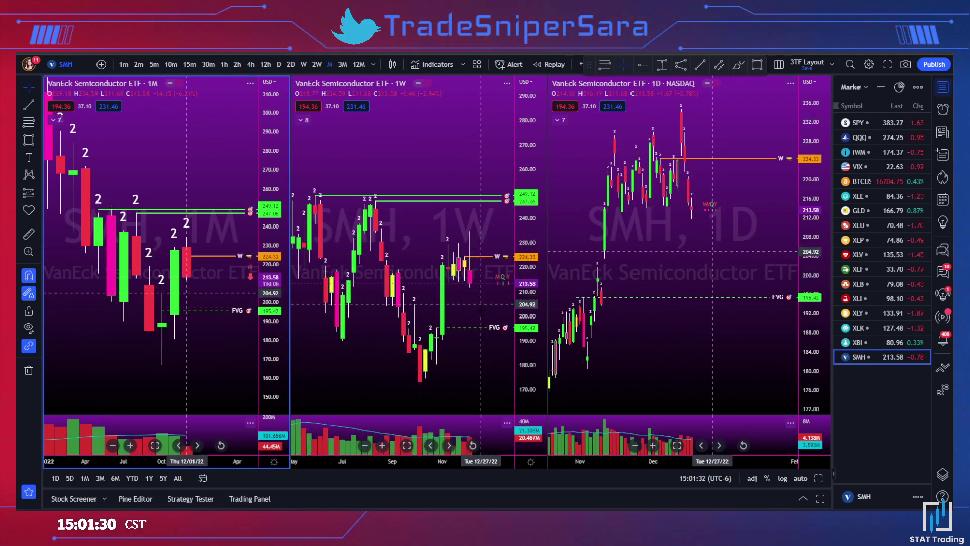
click(700, 65)
click(615, 134)
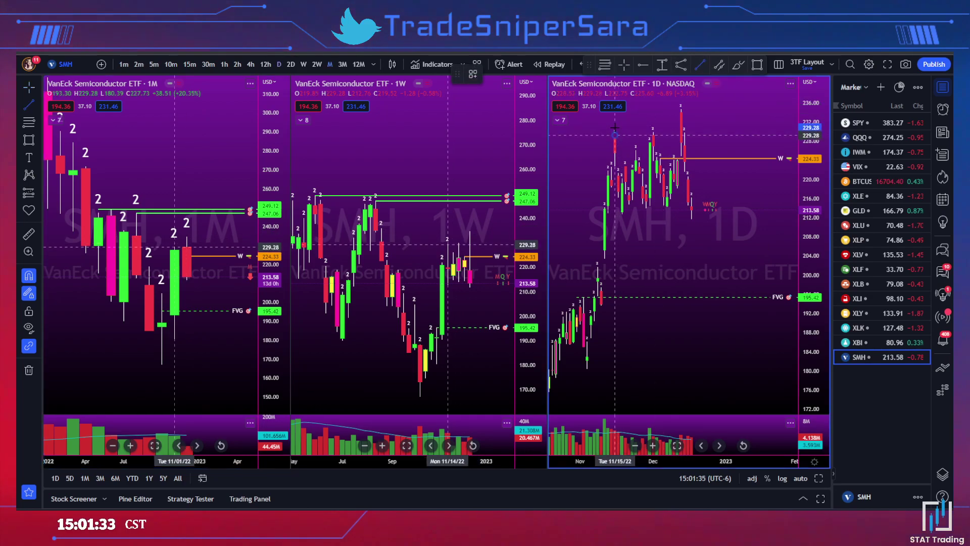
click(680, 108)
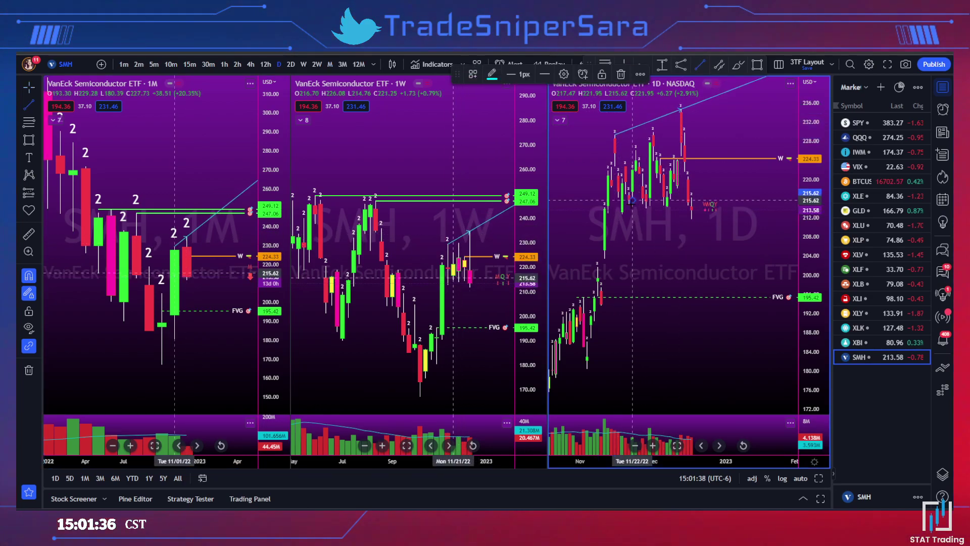
key(Escape)
click(700, 63)
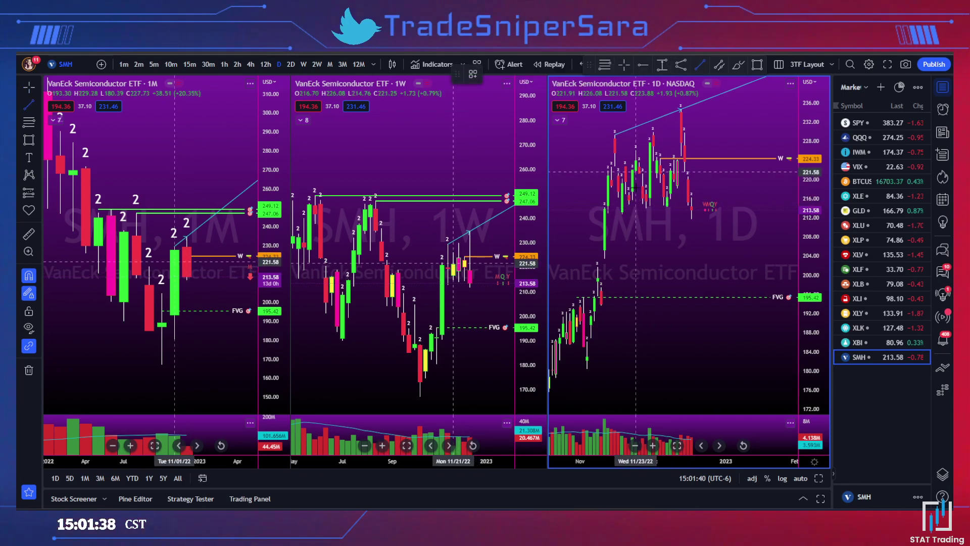
click(629, 204)
click(645, 207)
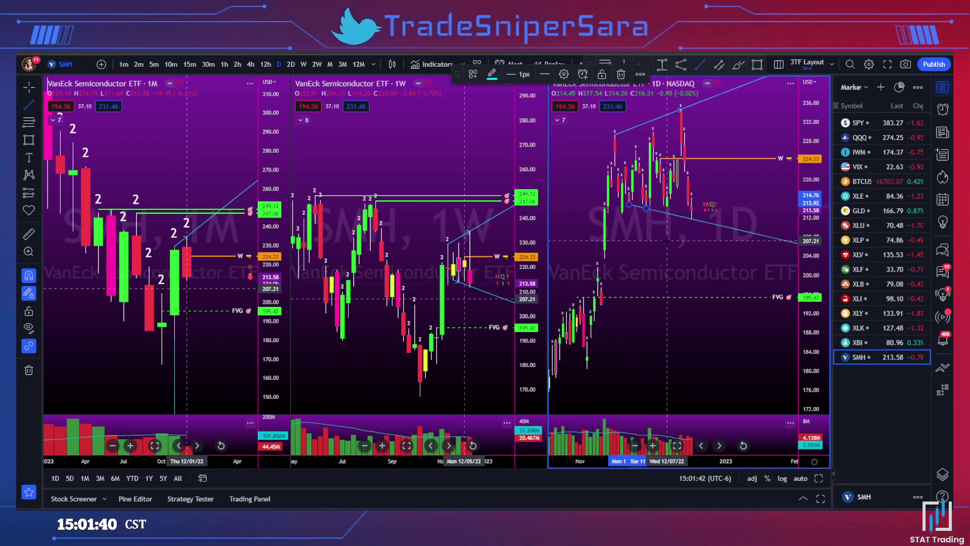
scroll(721, 236, up, 2)
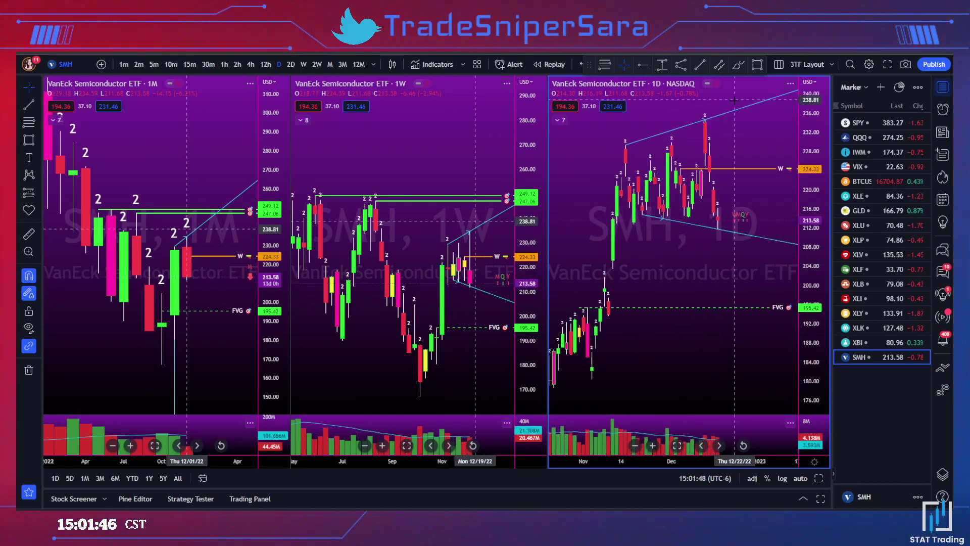
drag(626, 146, 651, 159)
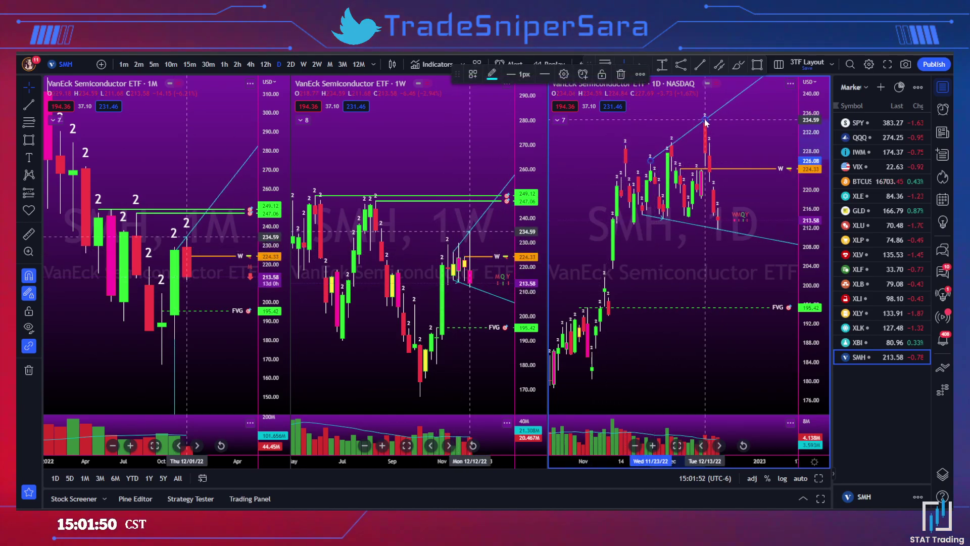
key(Delete)
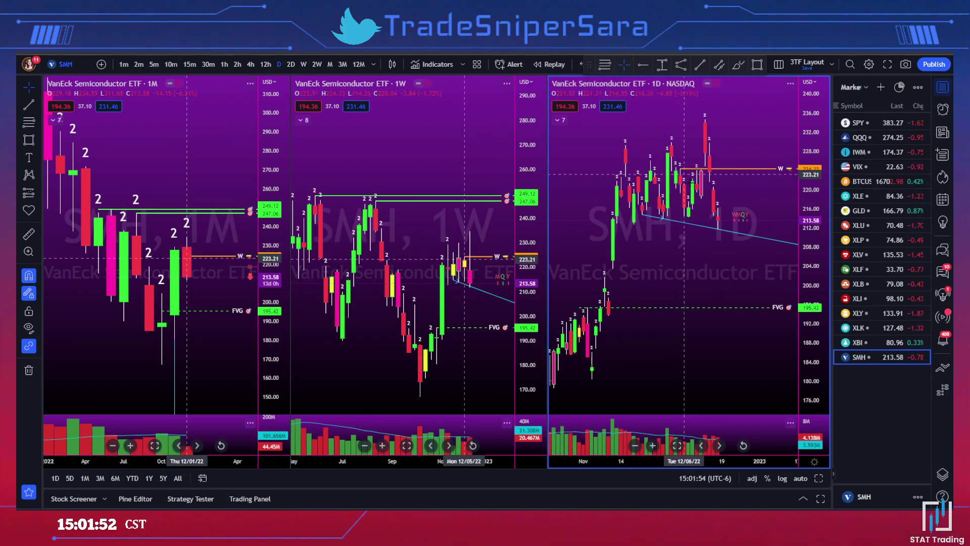
click(693, 226)
key(Delete)
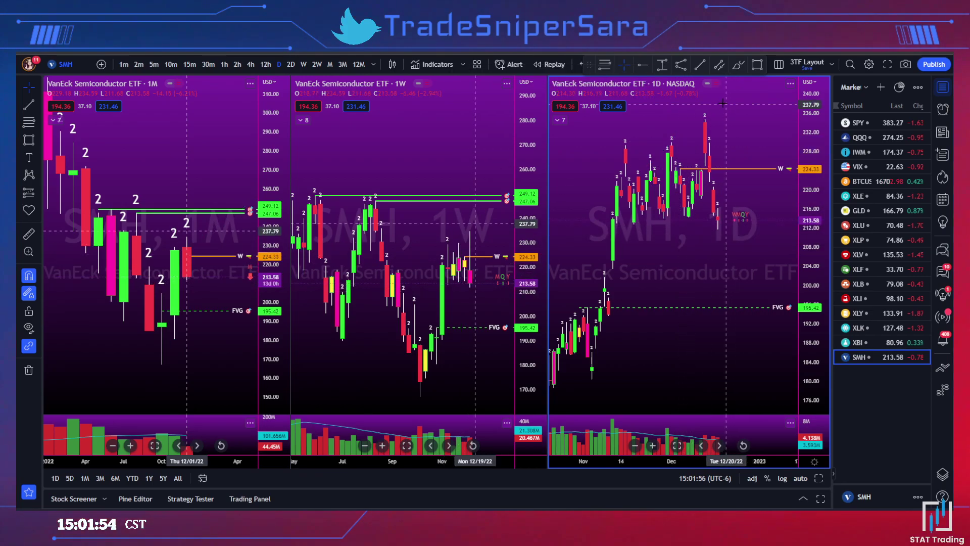
click(736, 66)
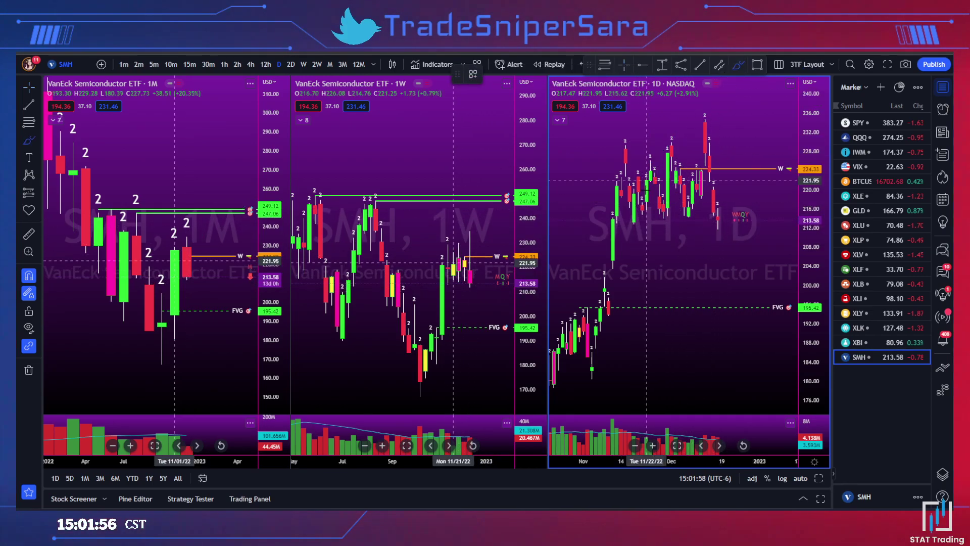
Sketch projected price-path brush strokes on the daily SMH chart, then undo them to restore the deleted trendlines.
mouse_move(646, 180)
mouse_down()
mouse_move(652, 161)
mouse_move(662, 222)
mouse_move(673, 151)
mouse_move(682, 197)
mouse_move(705, 121)
mouse_move(722, 228)
mouse_up()
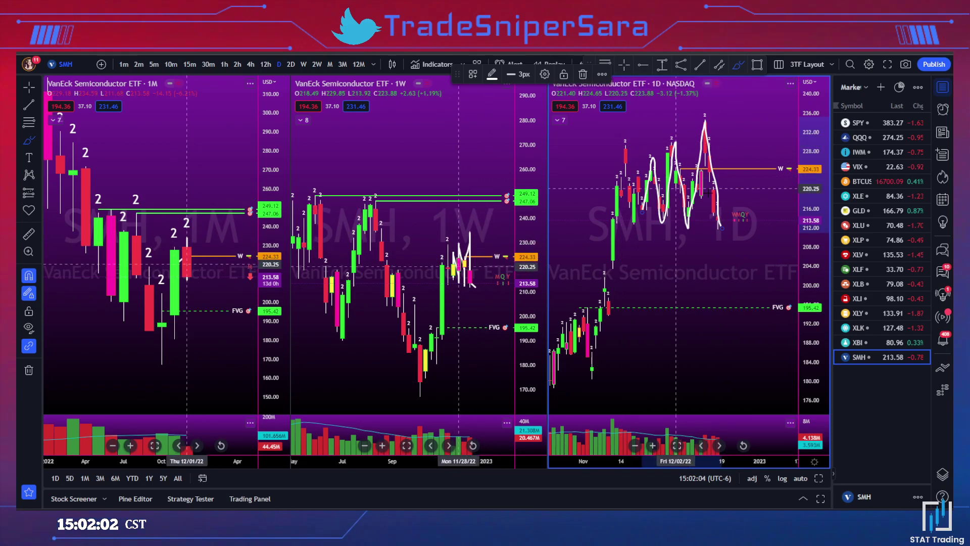
drag(666, 119, 712, 117)
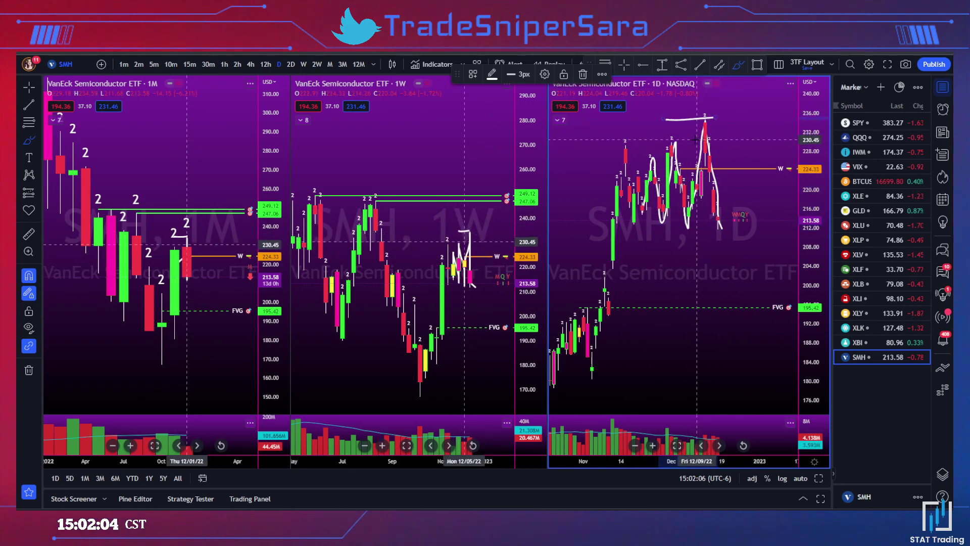
mouse_move(654, 137)
mouse_down()
mouse_move(694, 139)
mouse_move(751, 244)
mouse_up()
key(ctrl+z)
key(ctrl+z)
key(ctrl+z)
key(ctrl+z)
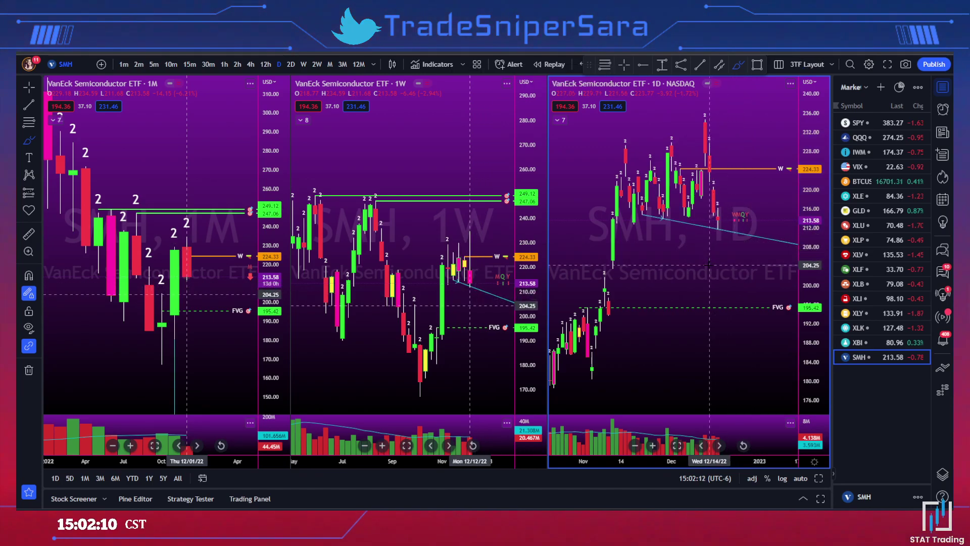
key(Escape)
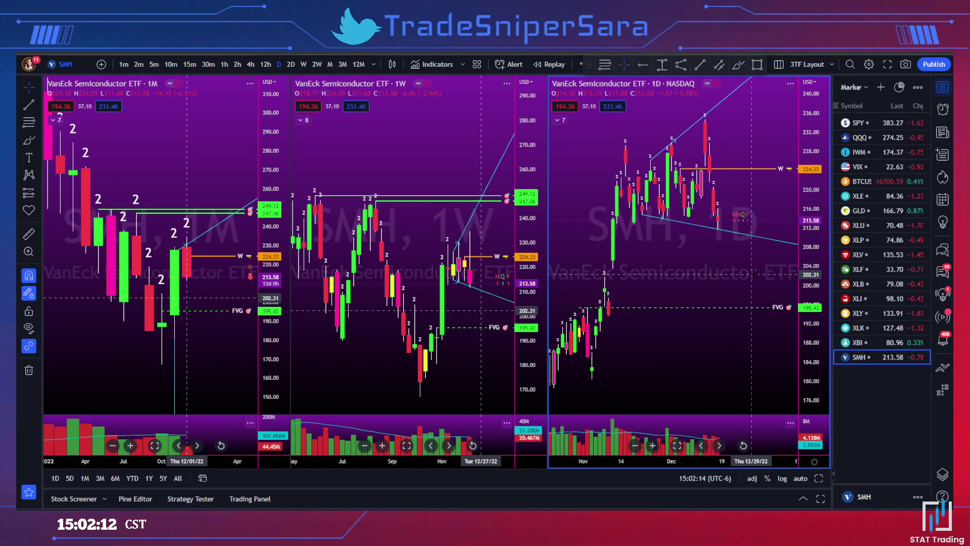